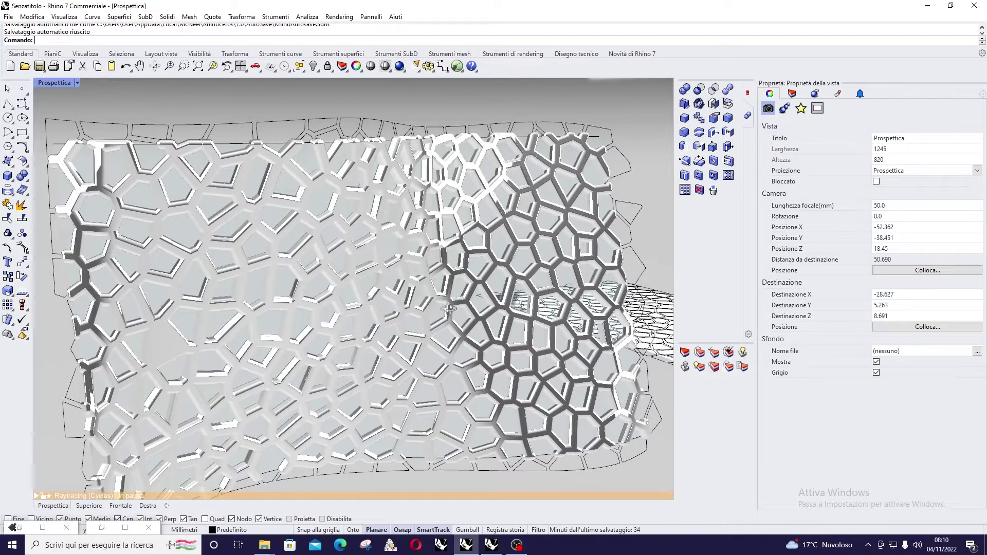
Switch the perspective view to shaded (Ombreggiata) display and examine the finished Voronoi lattice up close and as a whole
scroll(442, 314, up, 3)
right_drag(413, 310, 443, 222)
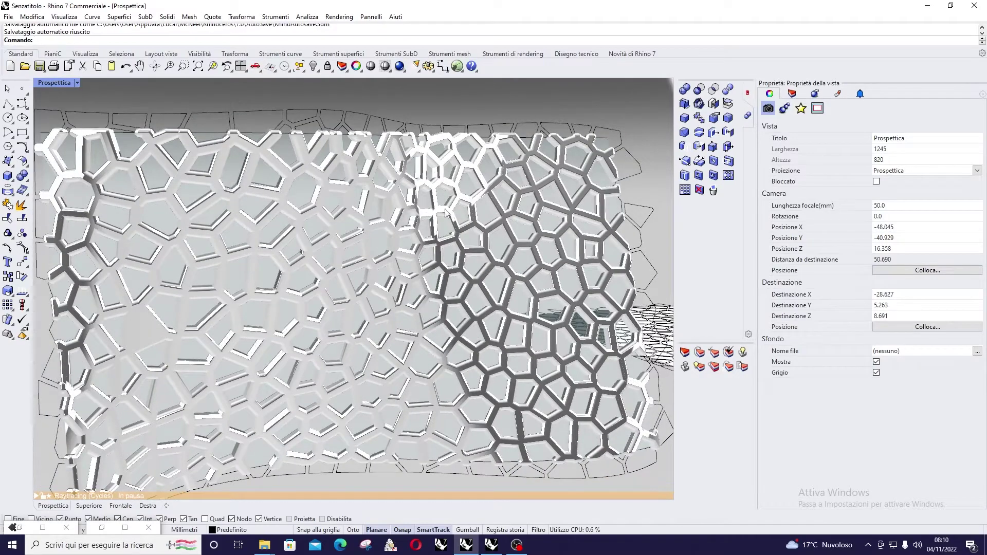
click(66, 83)
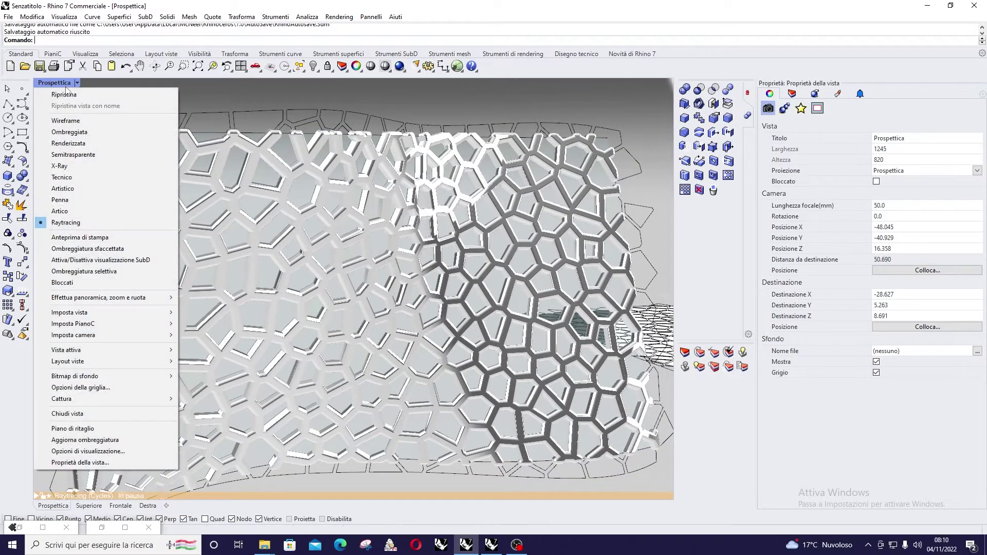
click(71, 132)
scroll(478, 308, up, 5)
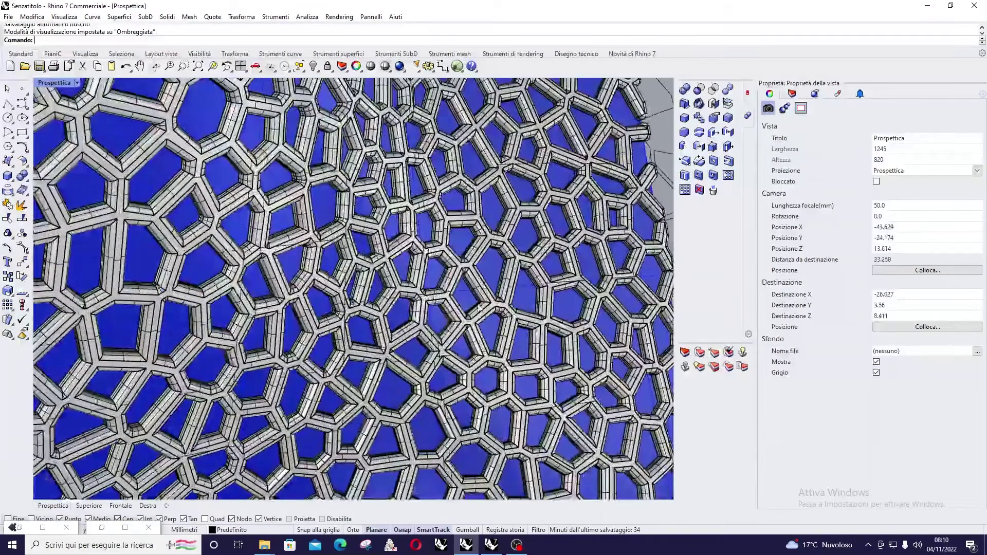
scroll(479, 308, up, 4)
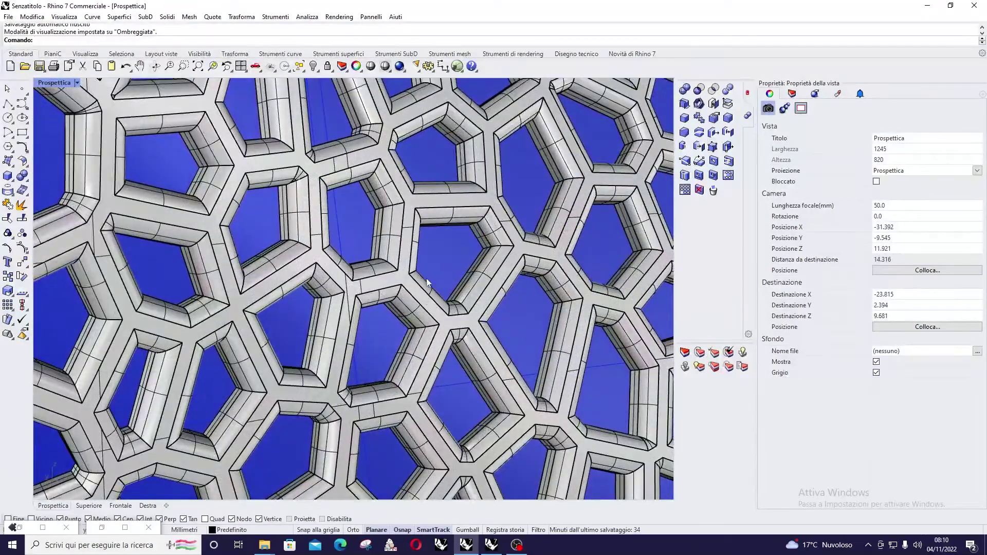
scroll(415, 340, down, 4)
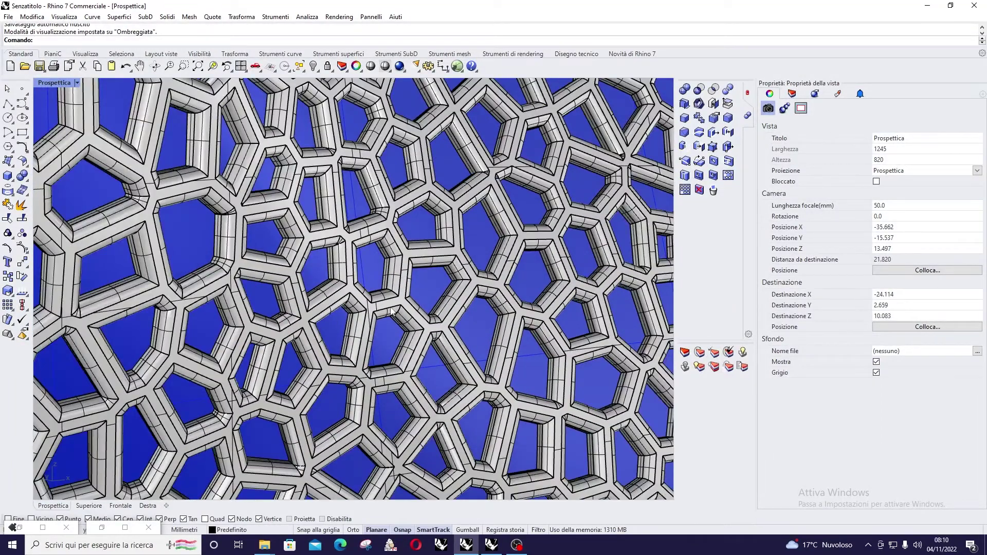
scroll(260, 215, down, 6)
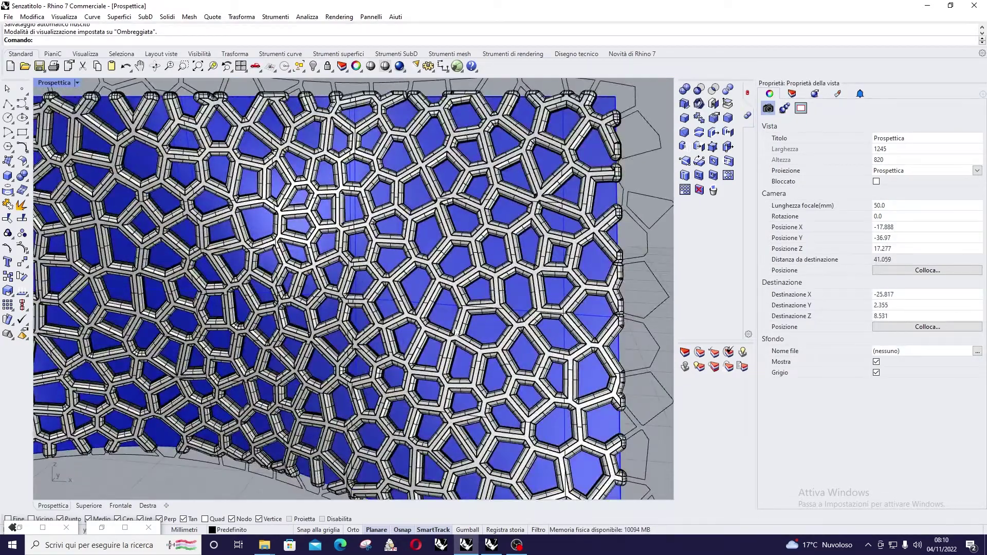
Switch to the other Rhino window with the empty document and maximize the Superiore view
mouse_move(487, 549)
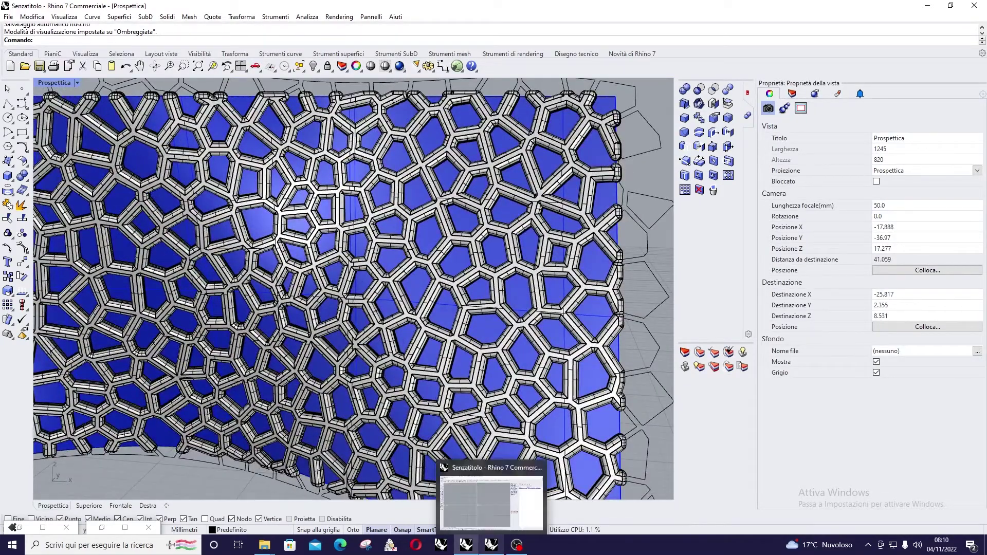
click(490, 514)
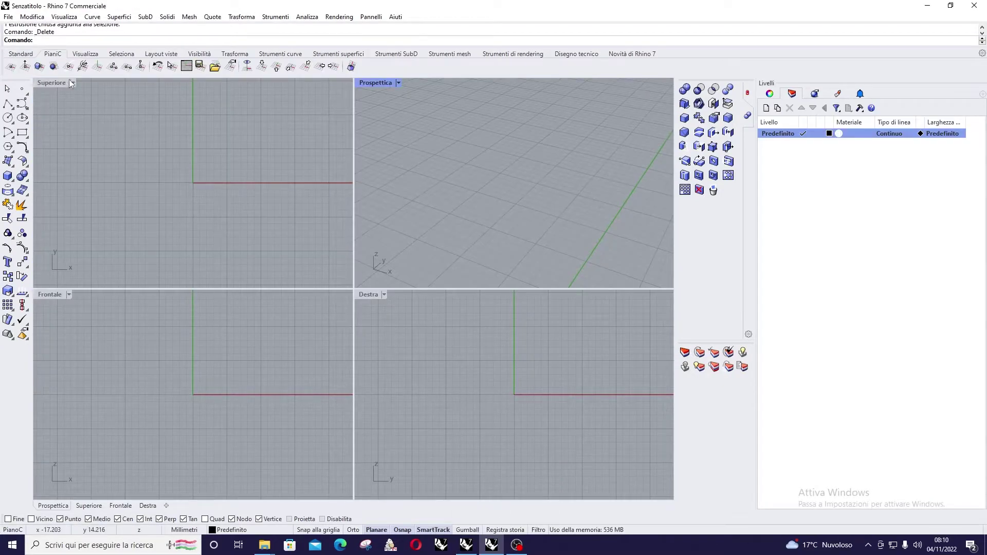
double_click(56, 84)
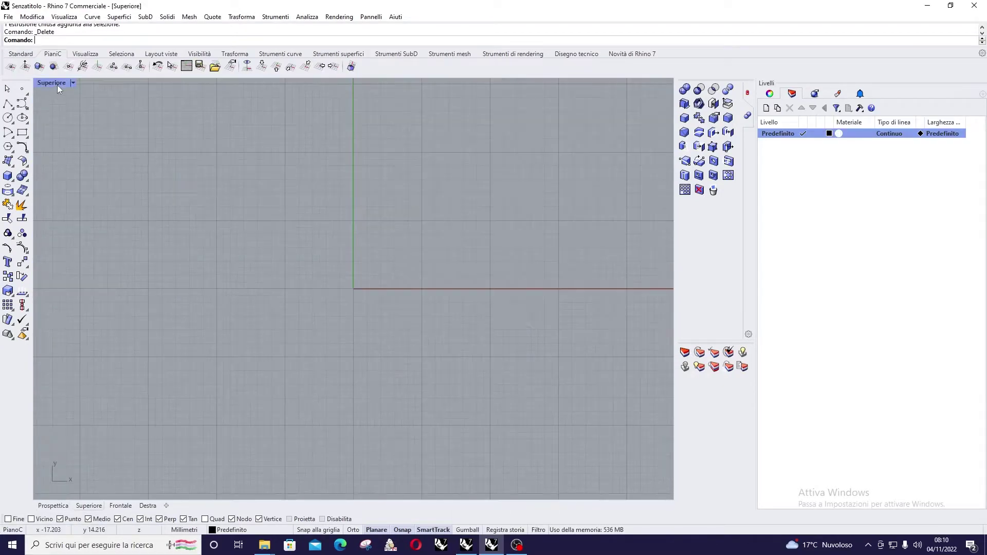
Draw a wavy interpolated curve through nine points across the Superiore view, starting at about X -13.6, Y 1.3
click(25, 108)
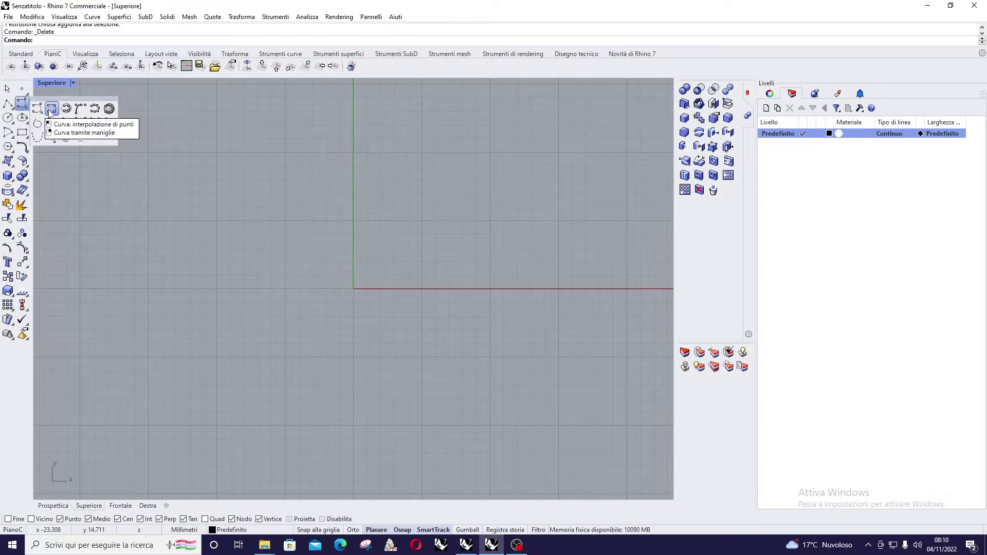
click(51, 109)
click(168, 271)
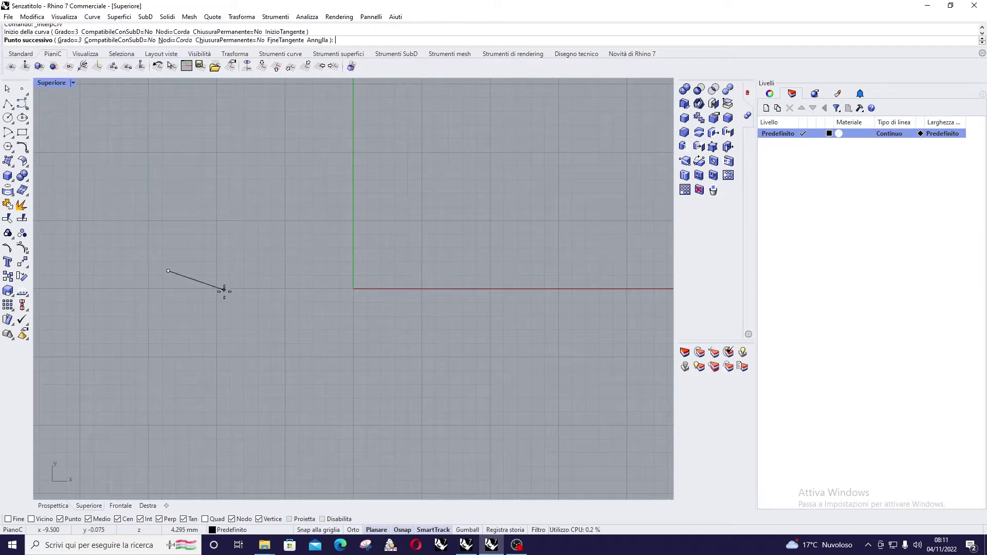
click(231, 304)
click(299, 332)
click(359, 342)
click(428, 337)
click(484, 305)
click(547, 282)
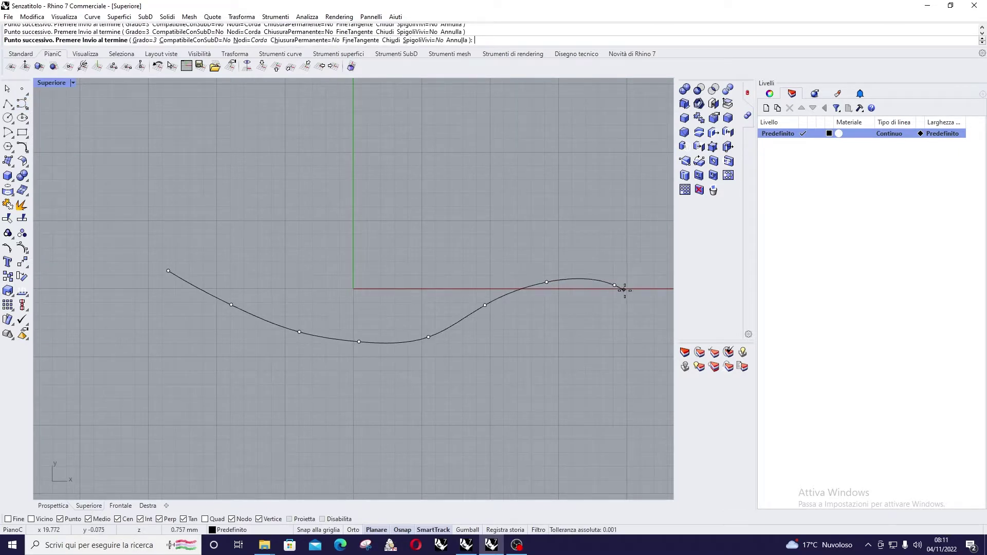
click(614, 284)
click(661, 317)
key(Return)
scroll(502, 311, down, 2)
Draw a second interpolated curve with opposing waves that starts below the first one and crosses it twice
key(Return)
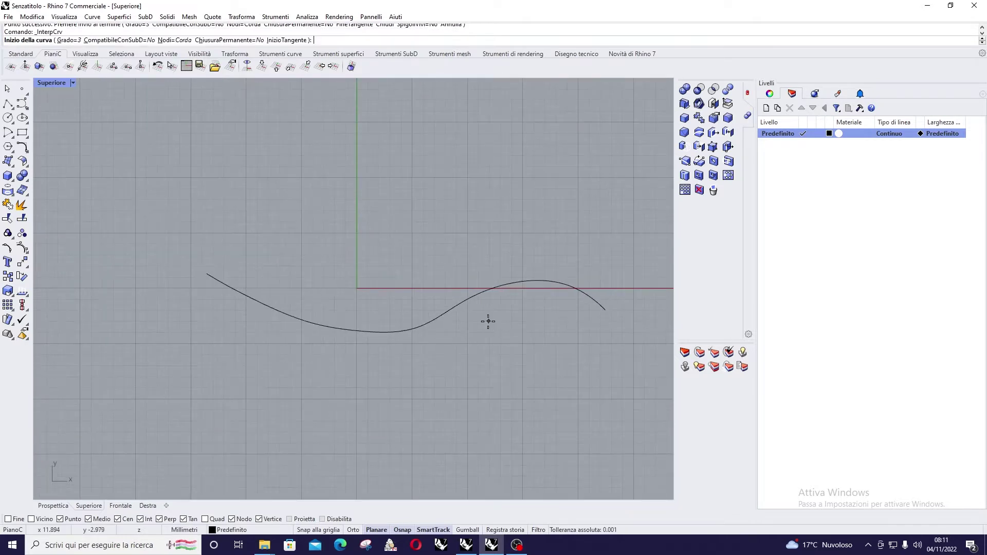
click(206, 355)
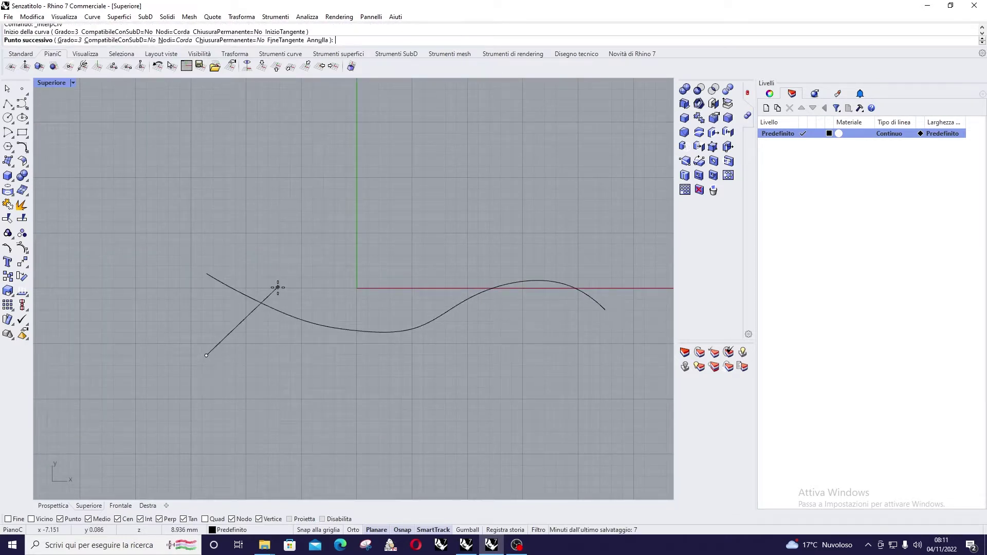
click(278, 287)
click(329, 268)
click(382, 269)
click(432, 287)
click(488, 322)
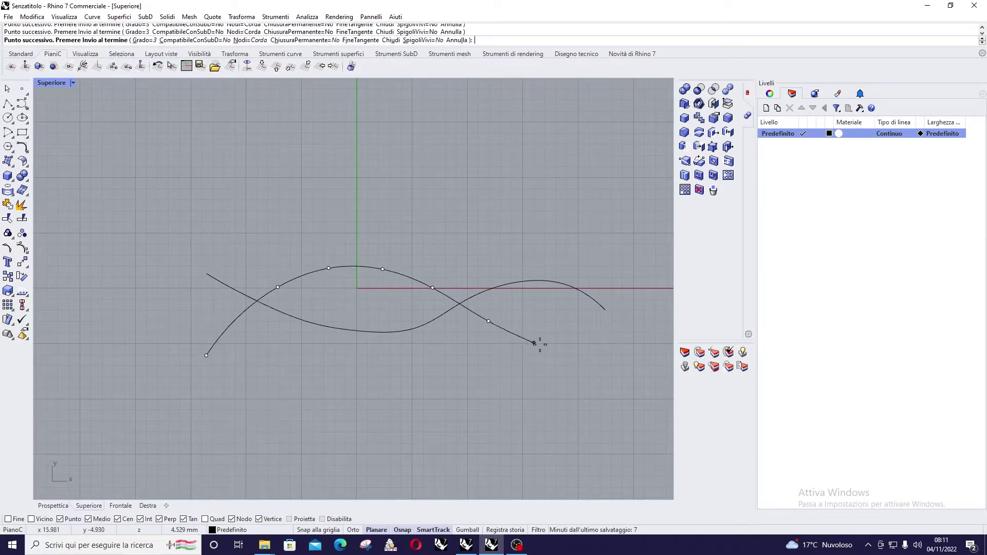
click(606, 347)
key(Return)
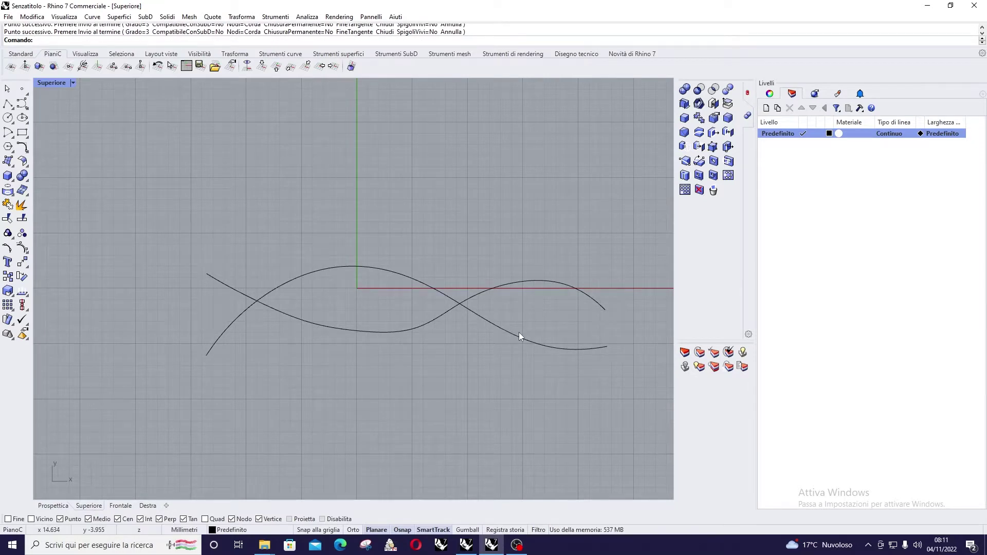
Restore the four-view layout and maximize the Prospettiva view with both curves in sight
double_click(60, 83)
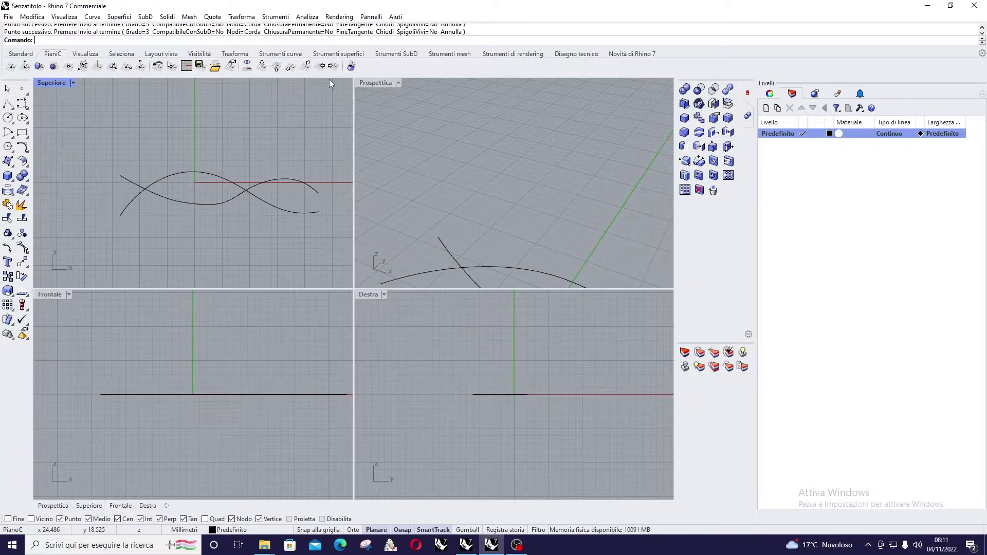
double_click(366, 86)
scroll(366, 86, down, 6)
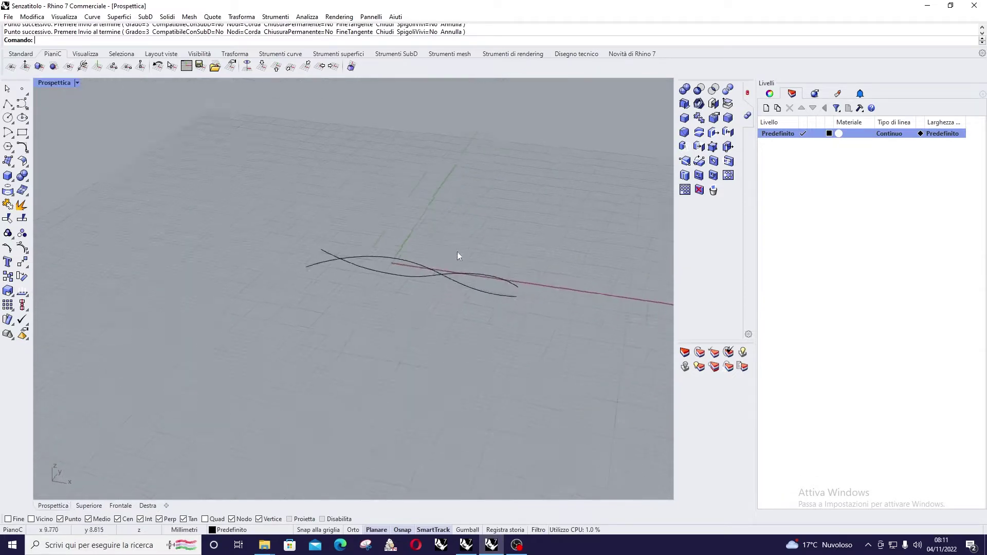
Move the first curve straight up about 19 mm with the Verticale option, using its end point as the reference
click(400, 291)
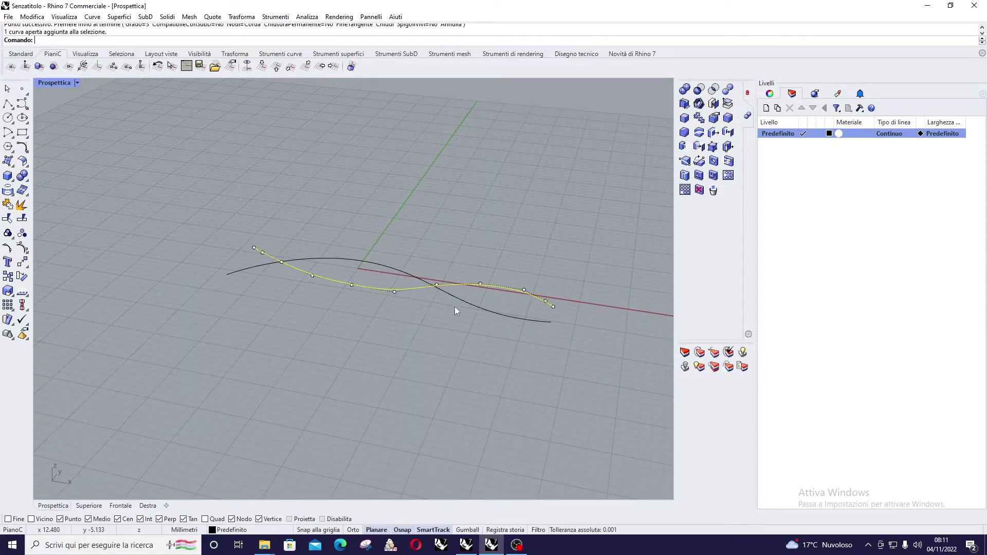
click(455, 306)
click(409, 293)
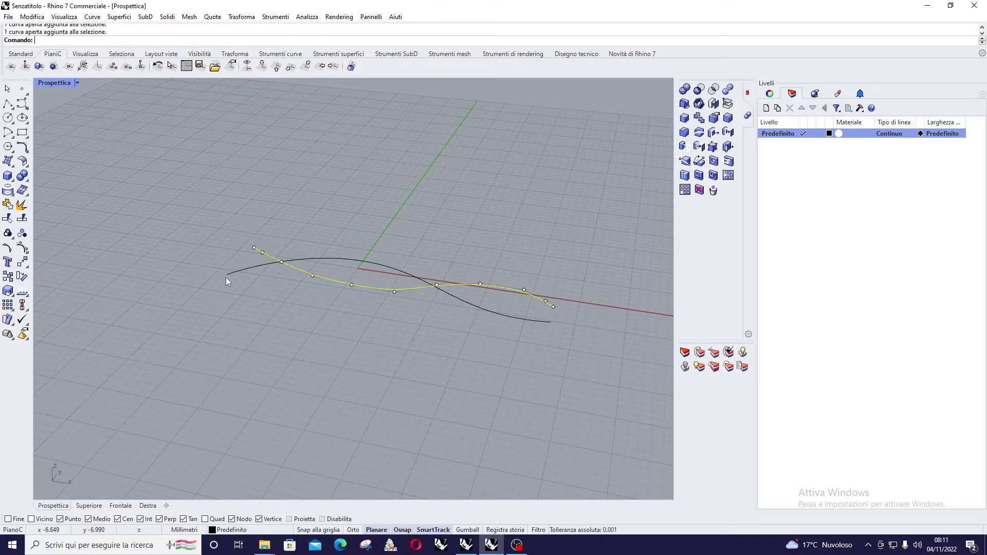
click(21, 262)
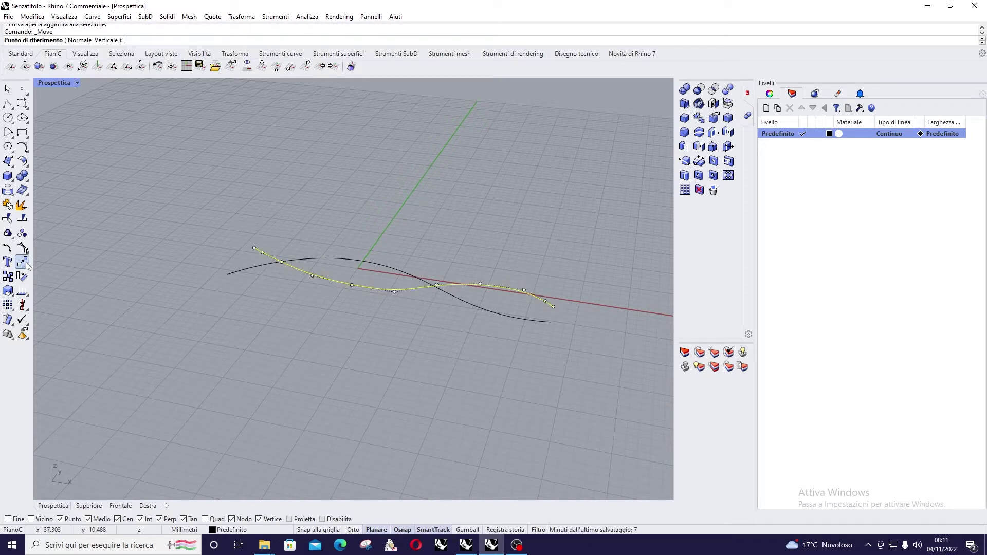
click(105, 40)
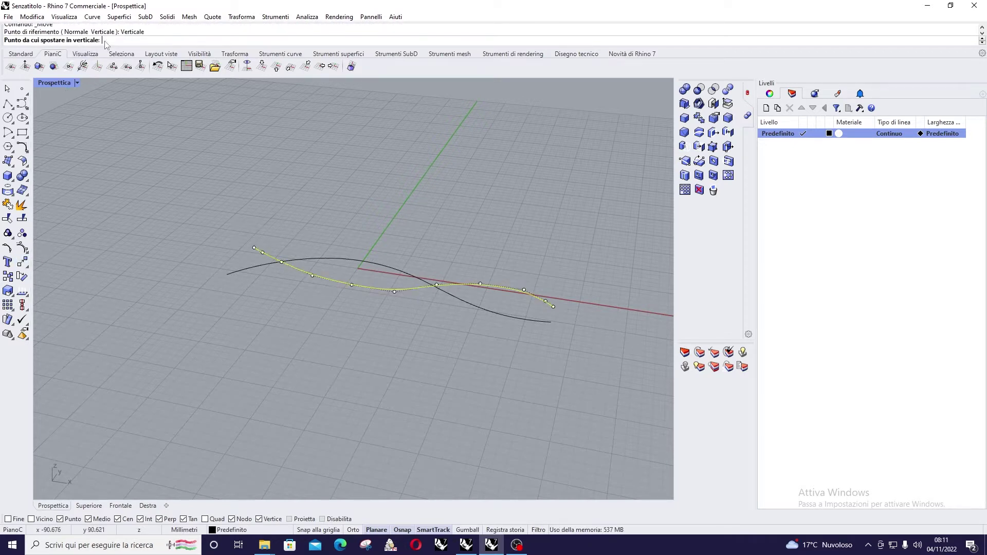
click(21, 263)
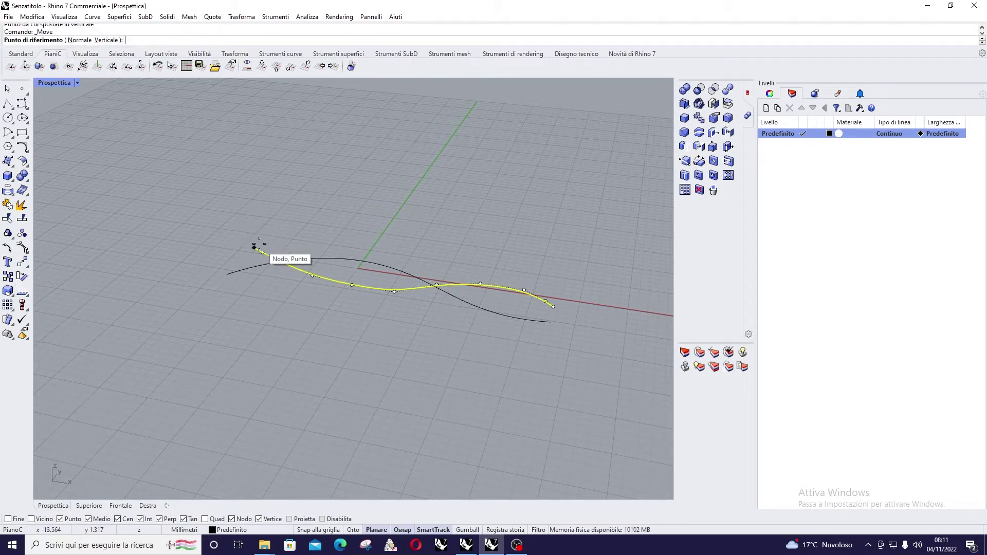
click(107, 40)
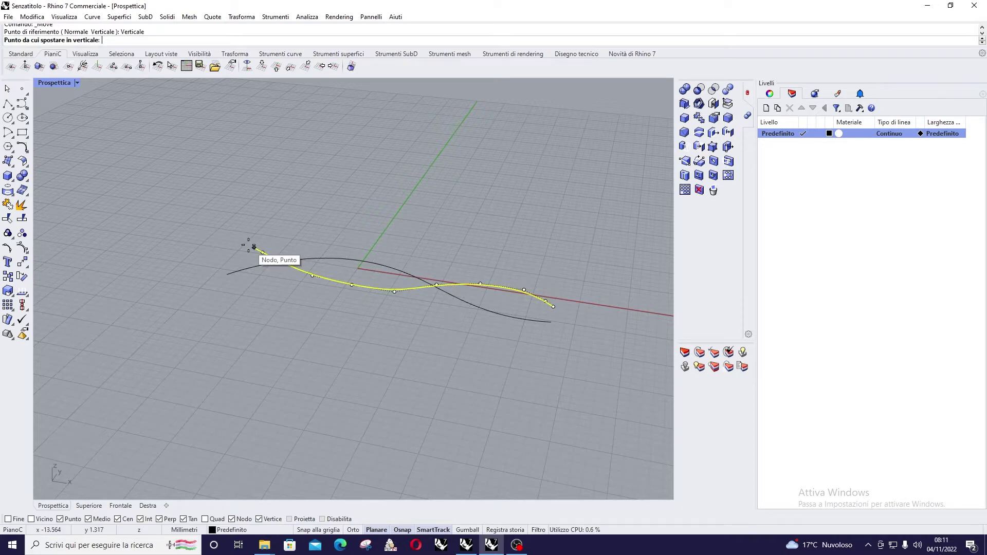
click(254, 248)
scroll(279, 139, down, 4)
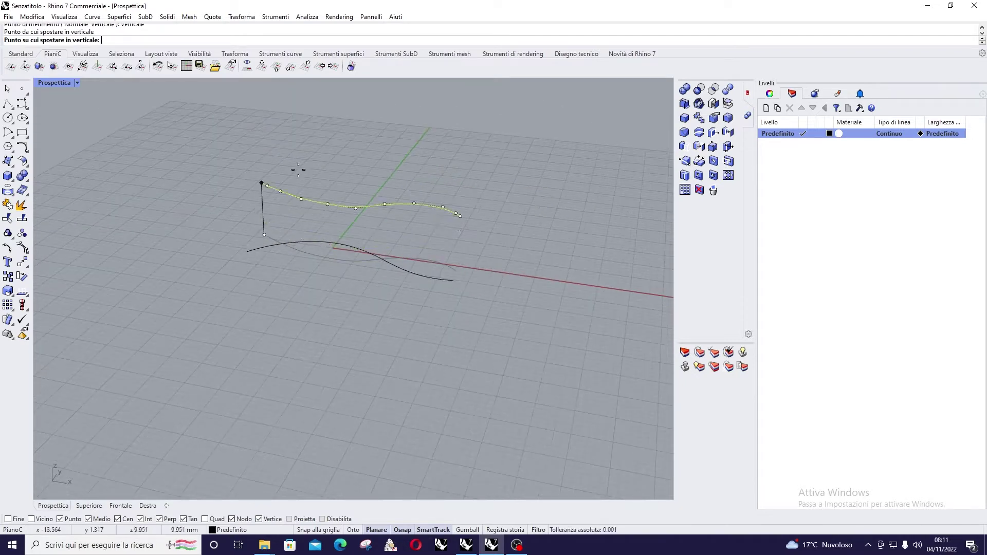
click(288, 126)
scroll(368, 131, up, 2)
shift+right_drag(365, 131, 353, 227)
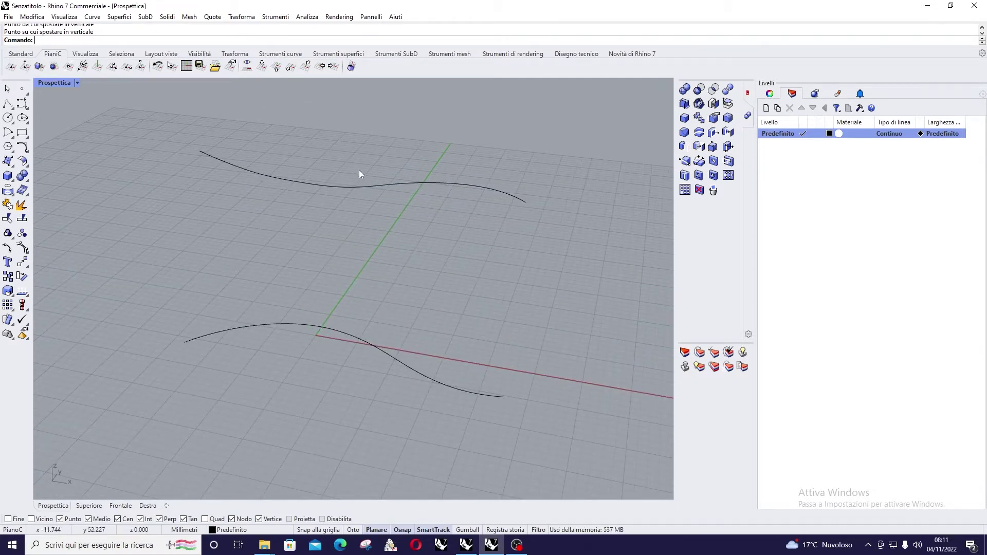
Loft the two curves in Normale style without simplification, flipping the upper curve's alignment to untwist the surface
text(Loft)
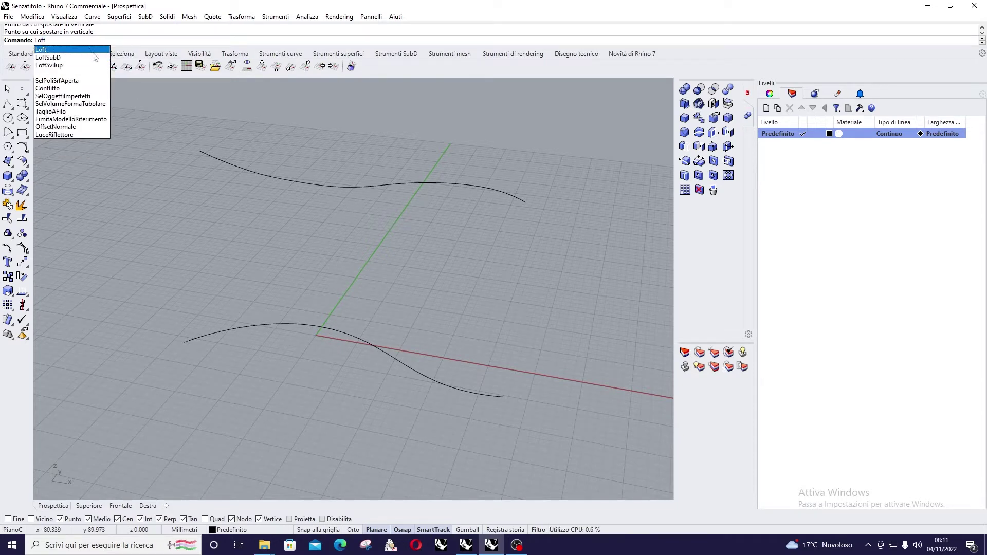
key(Return)
click(334, 329)
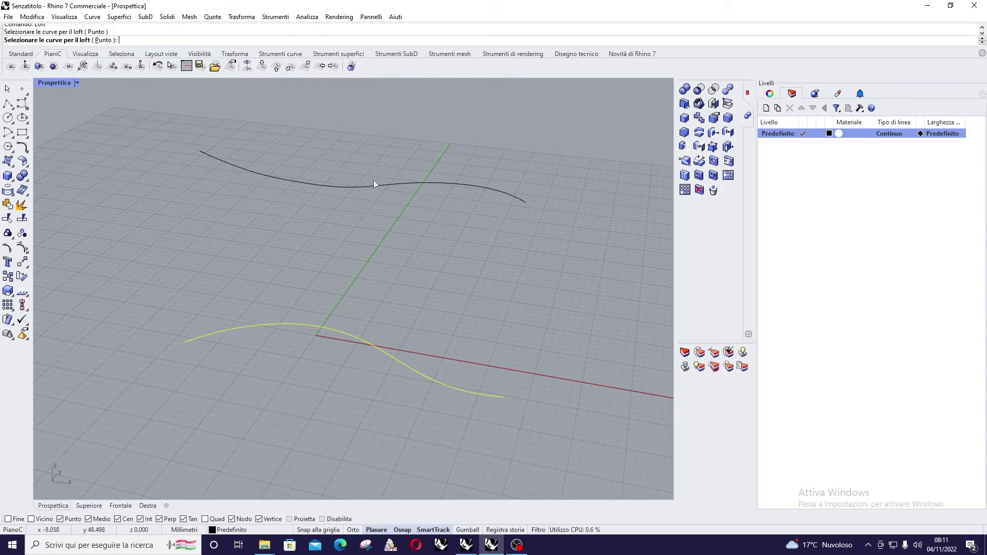
click(372, 184)
key(Return)
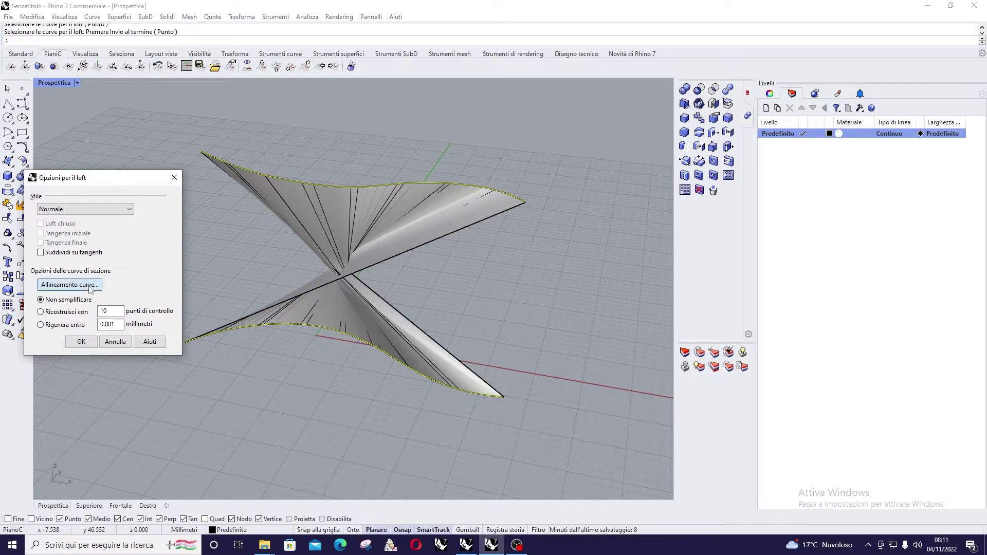
click(69, 284)
click(200, 152)
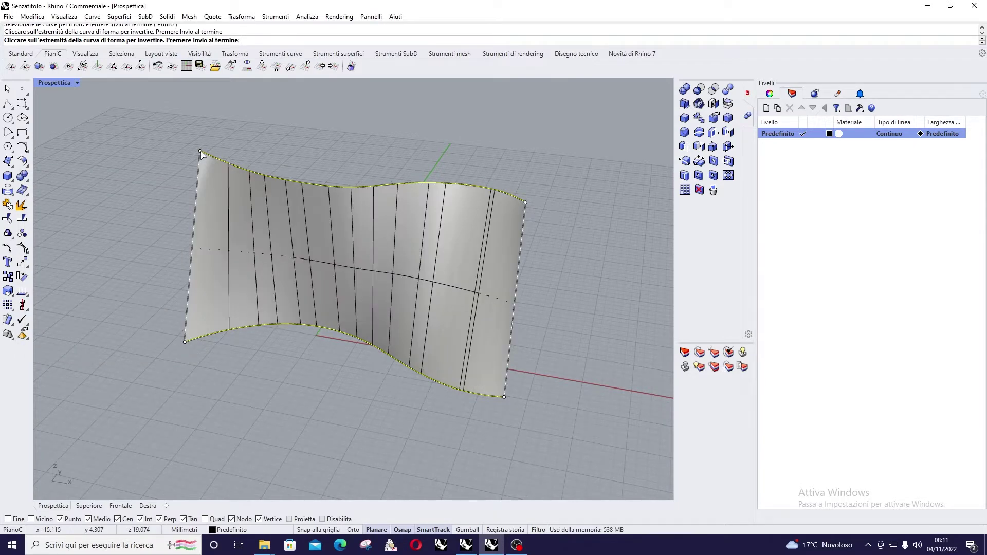
right_click(559, 236)
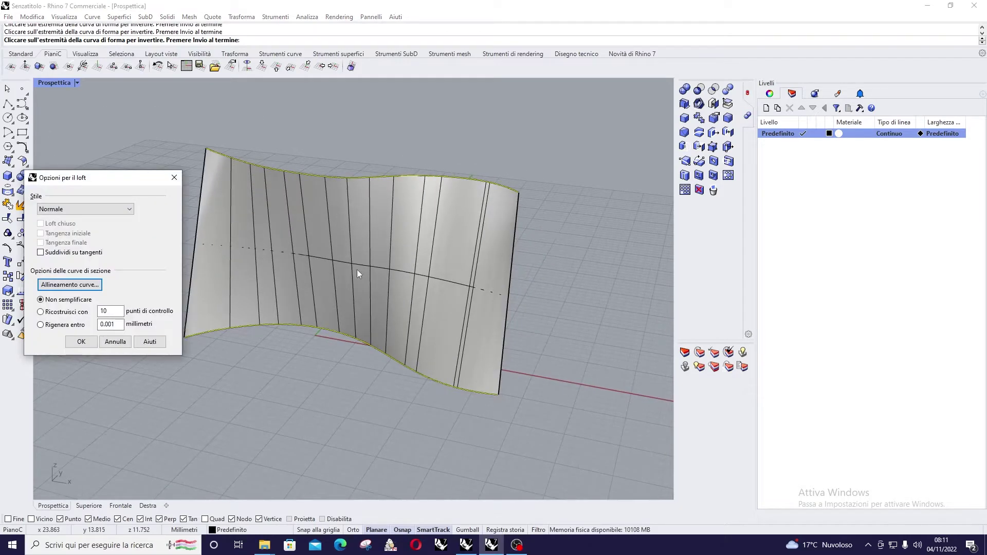
click(81, 341)
scroll(128, 292, down, 5)
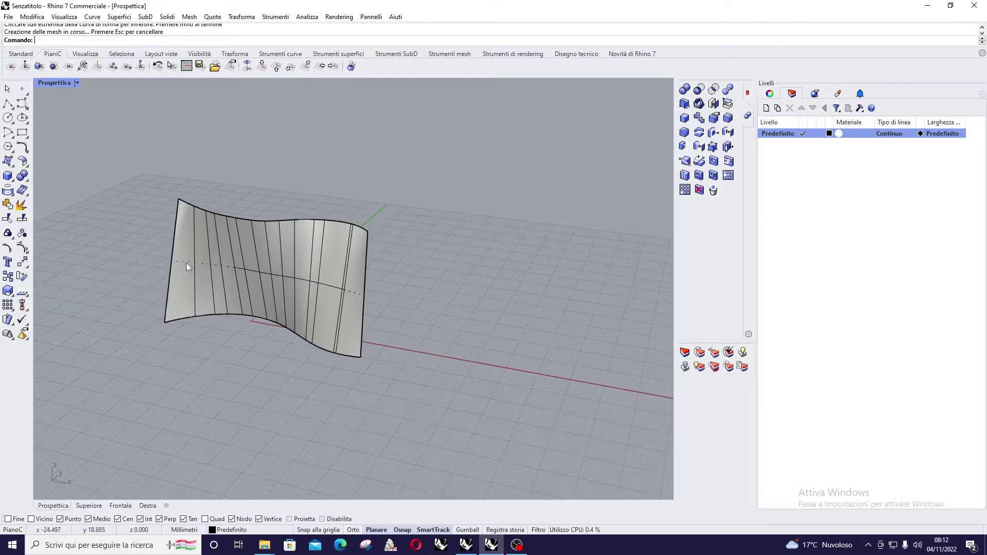
Launch Grasshopper, dismiss its getting-started window and keep the lofted surface visible beside the canvas
text(Grasshopper)
key(Return)
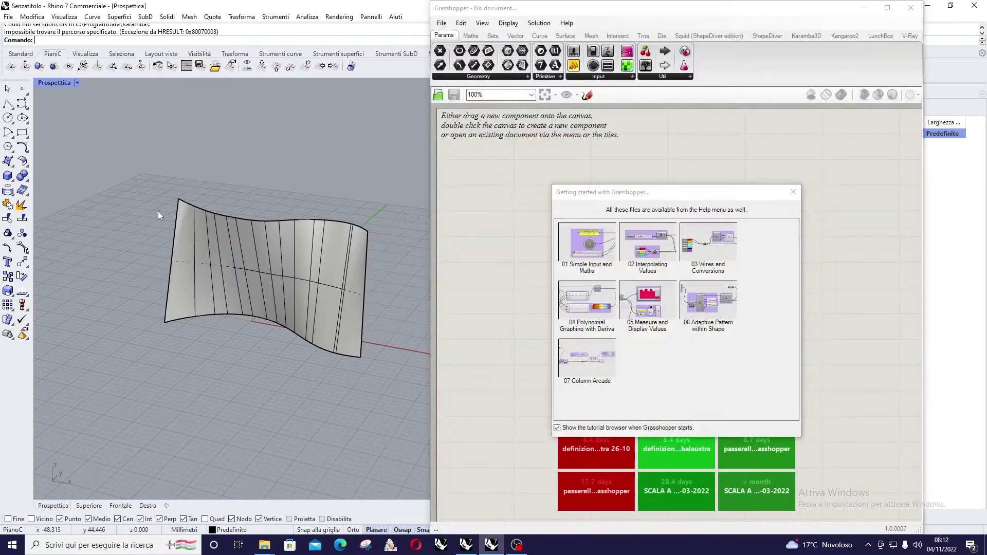
click(796, 193)
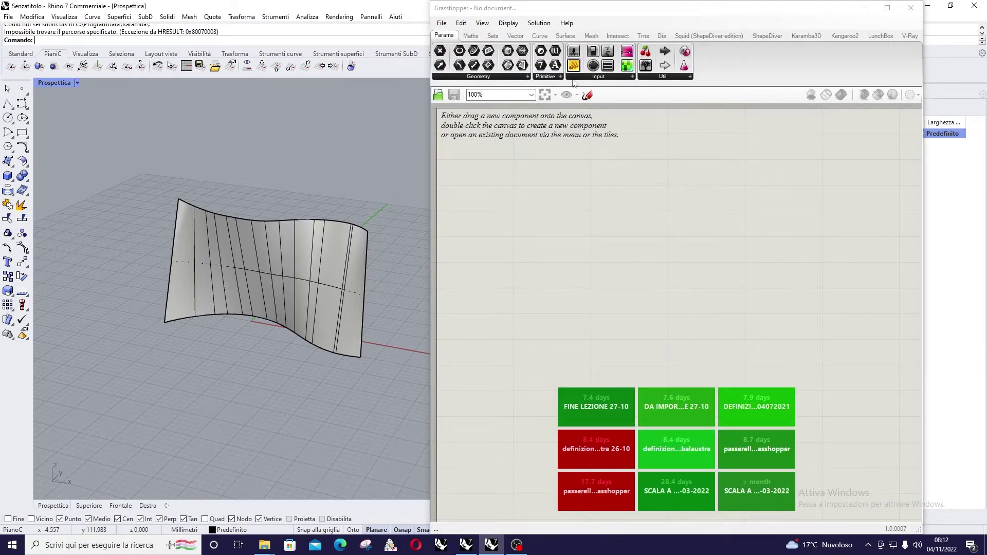
scroll(162, 220, down, 2)
scroll(300, 228, down, 1)
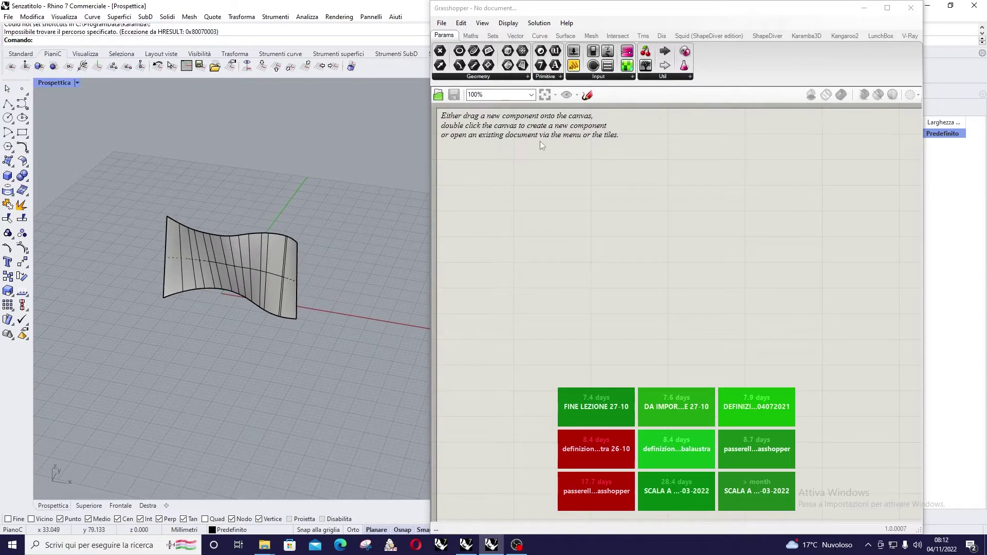
Place a Populate 2D component on the empty canvas
click(492, 35)
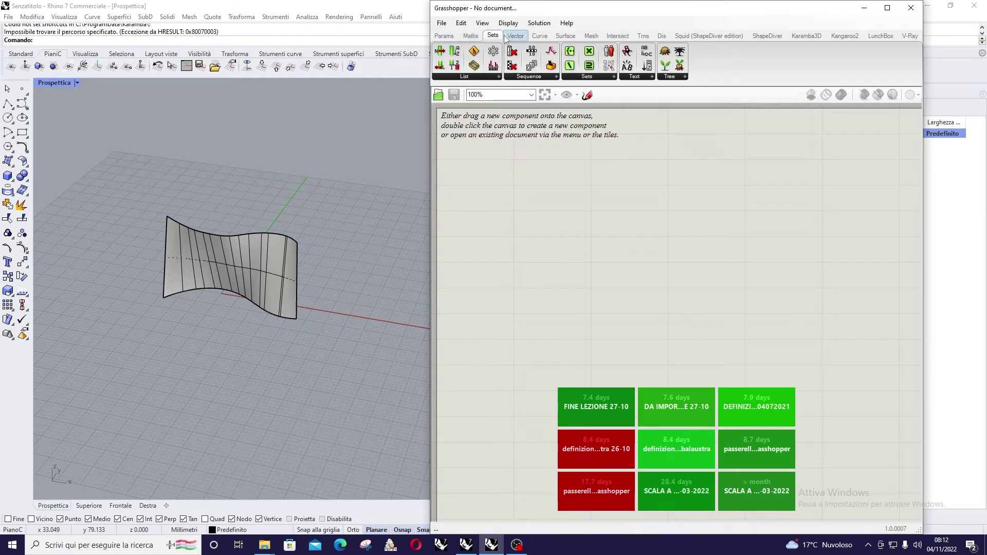
click(514, 36)
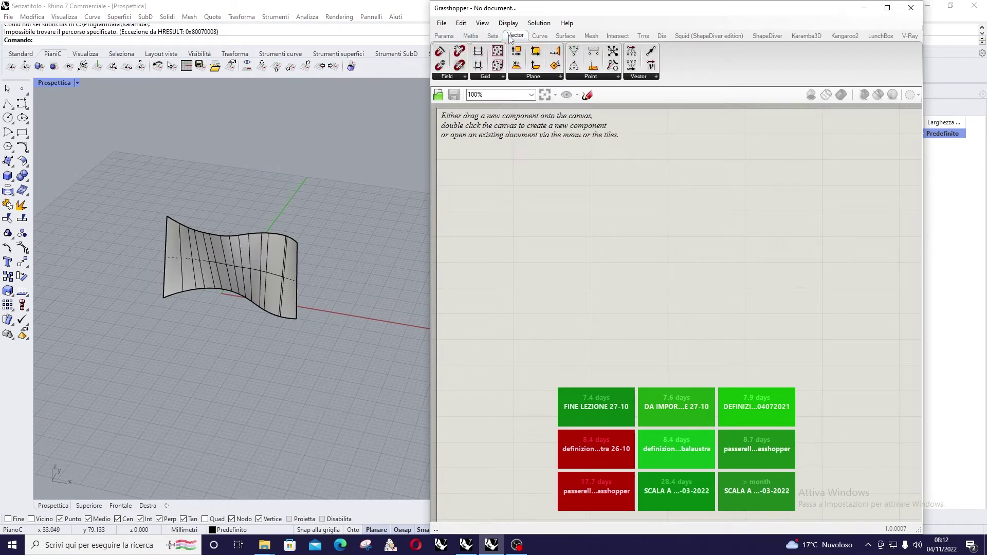
click(491, 77)
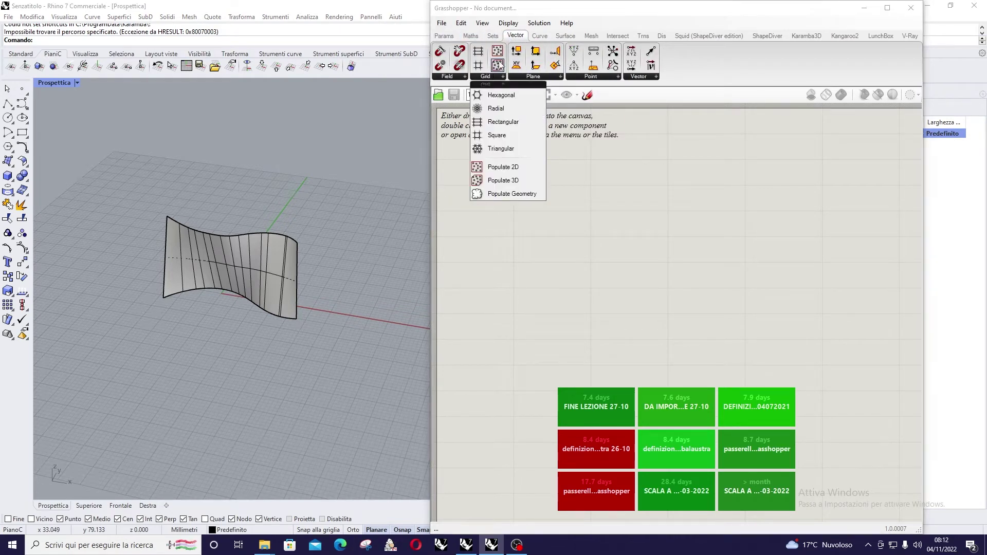
click(509, 167)
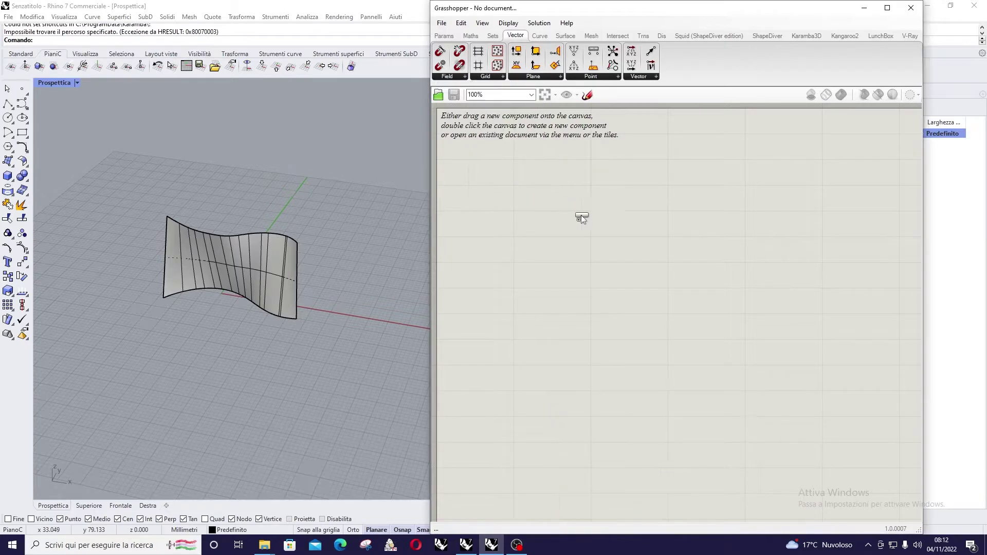
click(579, 214)
Move the lofted surface away from the origin so it is clear of the populated points, using its lower corner as the reference
scroll(269, 265, up, 2)
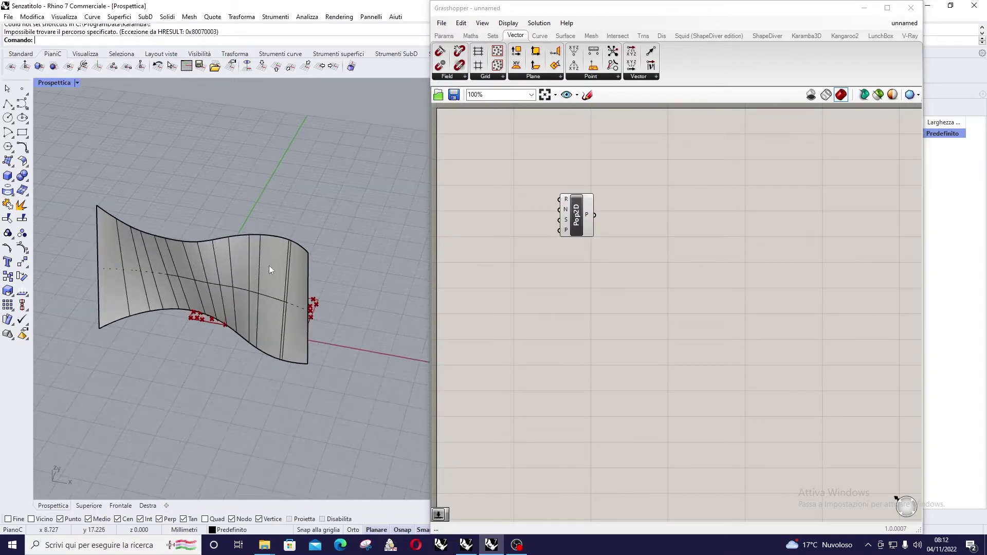
click(285, 270)
scroll(358, 257, down, 4)
scroll(332, 243, up, 2)
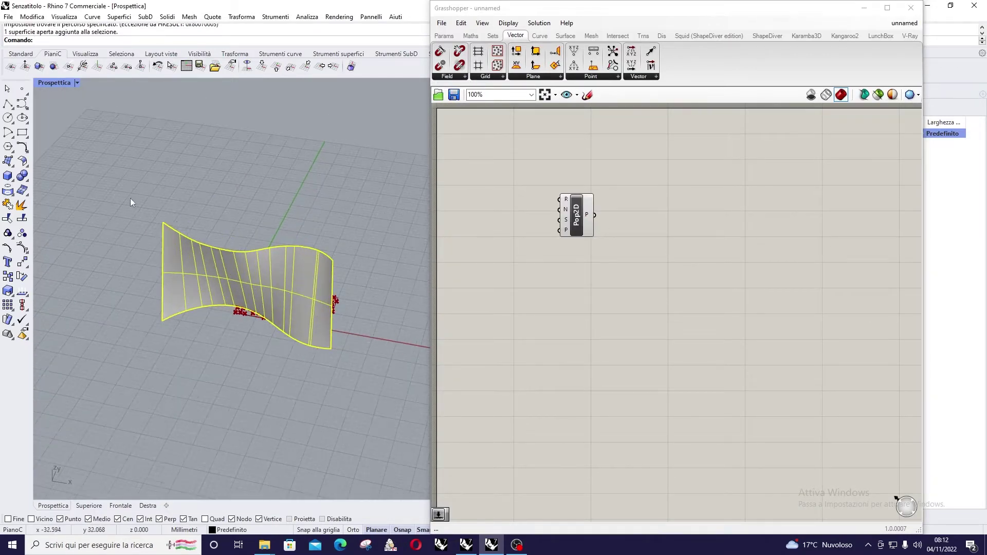
click(22, 262)
click(332, 349)
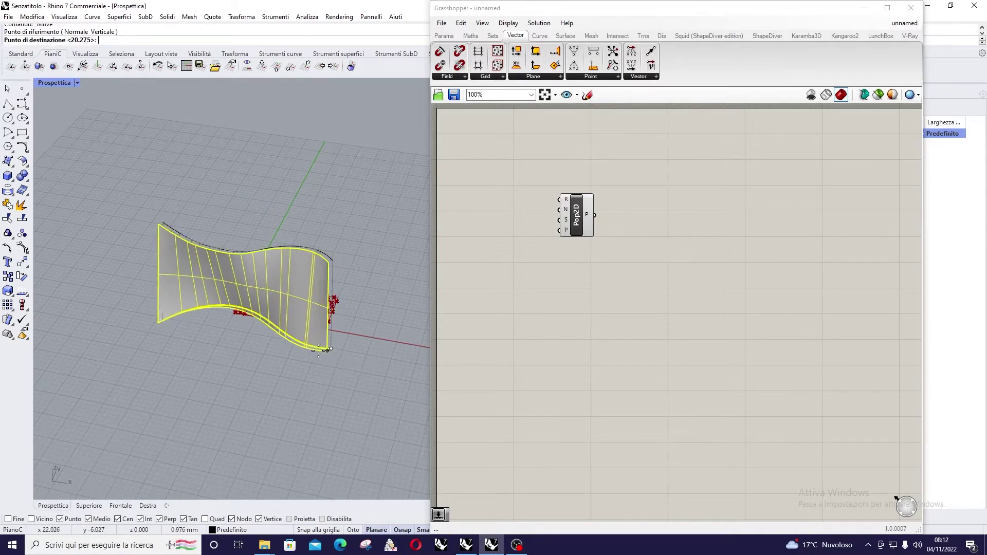
click(242, 321)
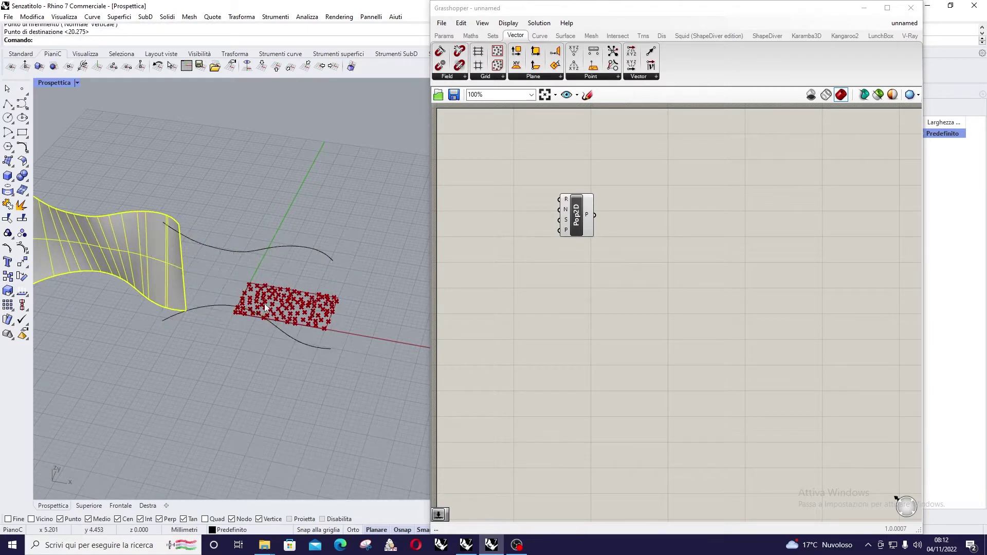
Delete the two profile curves left behind around the populated points
click(237, 225)
drag(212, 301, 215, 298)
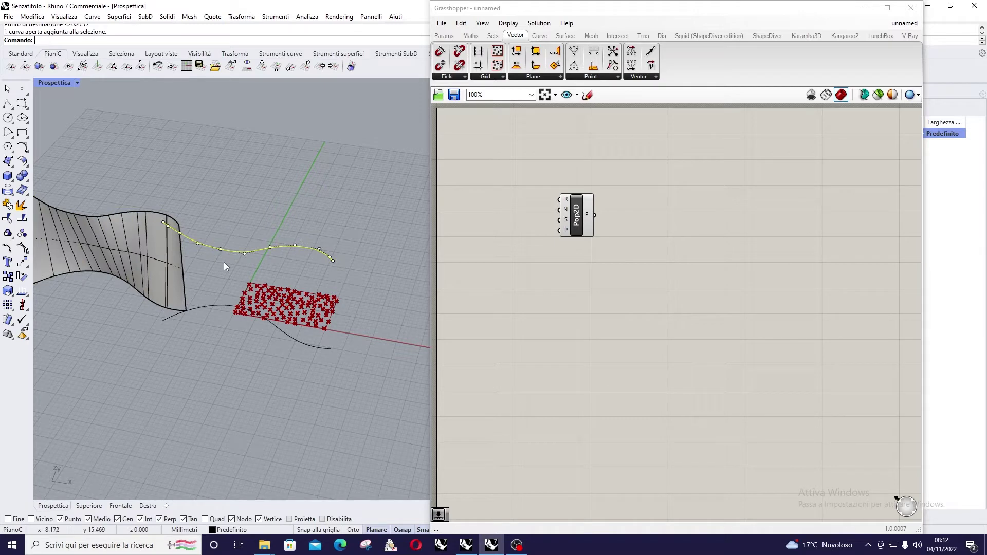
key(Delete)
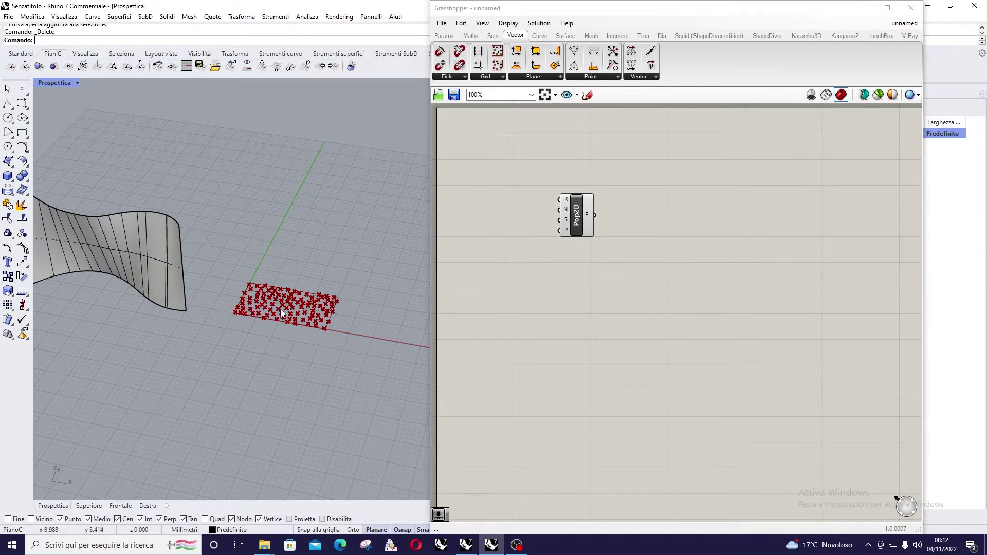
Increase the Populate 2D point count for a denser distribution and reposition the component on the canvas
scroll(279, 310, up, 5)
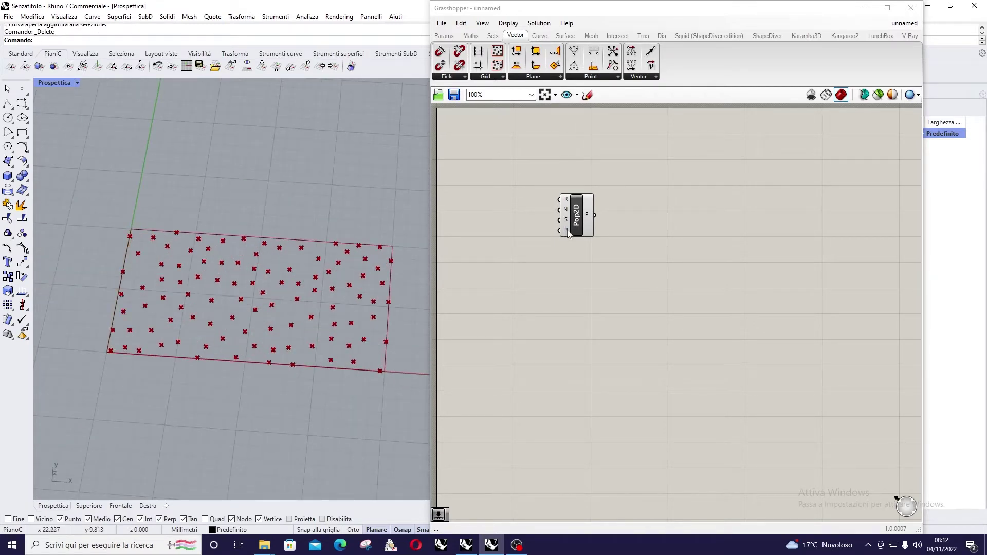
drag(576, 216, 584, 257)
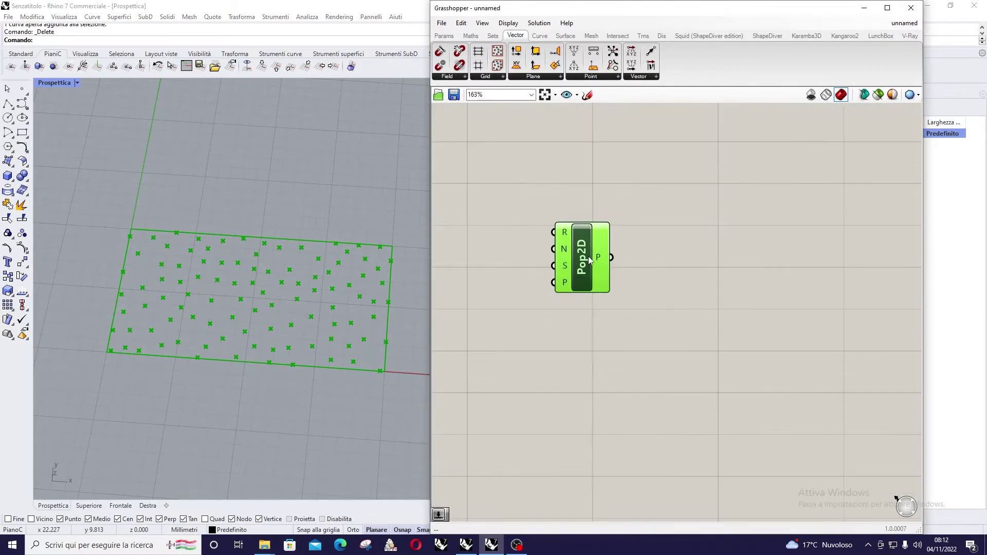
scroll(588, 256, up, 3)
mouse_move(650, 279)
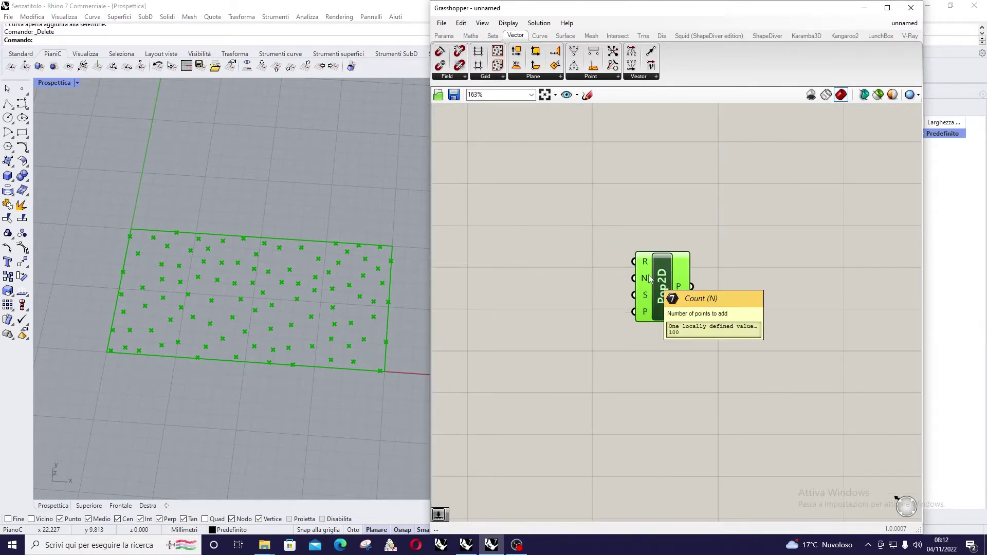
right_click(646, 279)
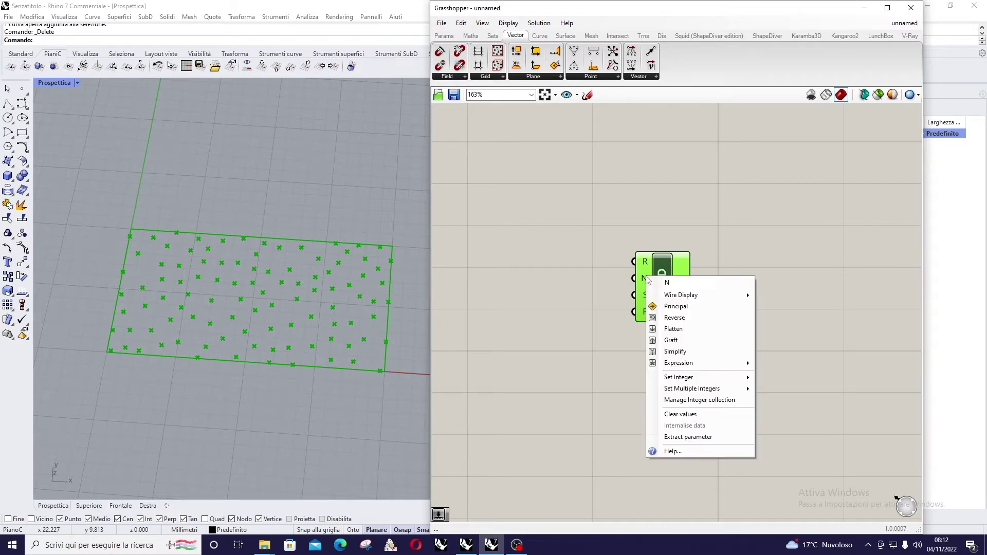
mouse_move(722, 381)
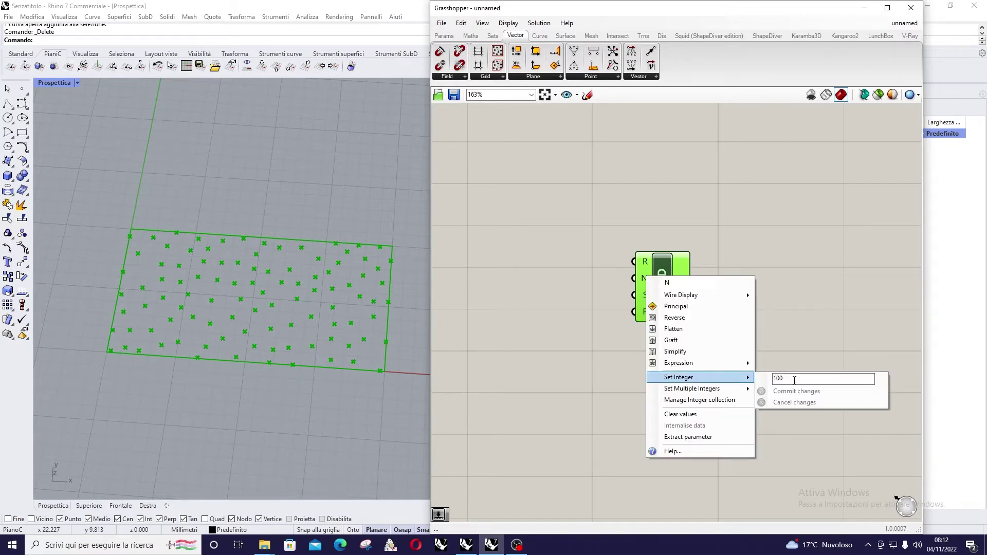
drag(795, 381, 773, 383)
text(3)
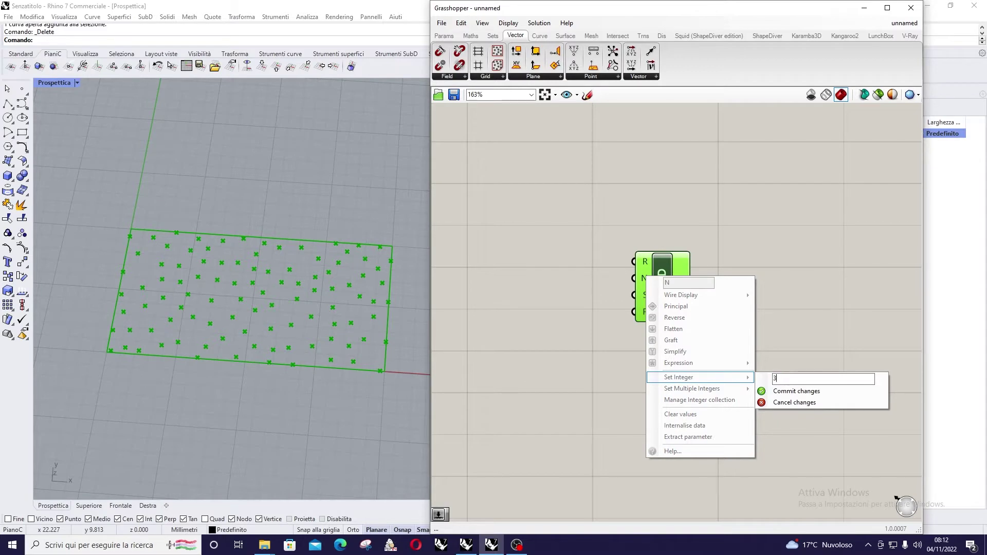
click(784, 391)
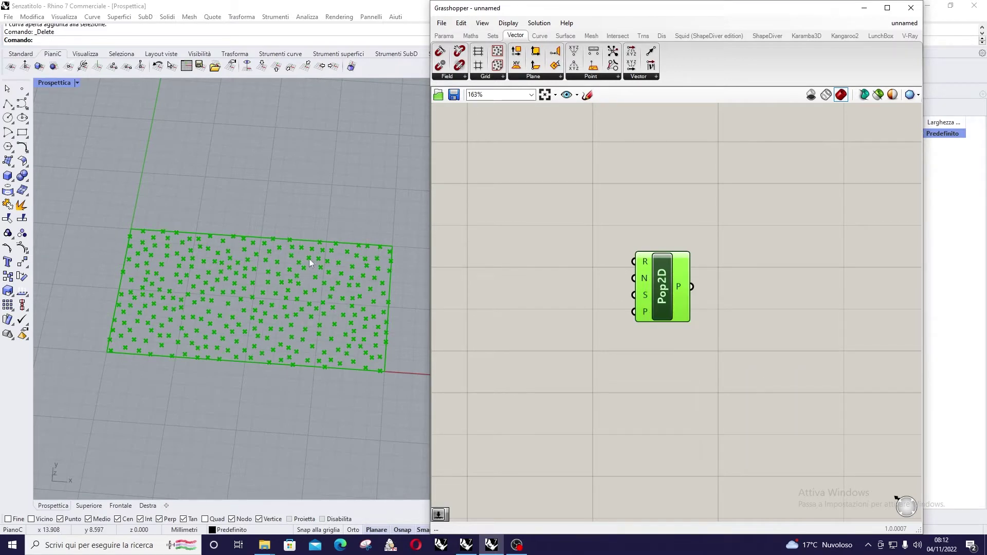
click(643, 228)
drag(667, 274, 641, 276)
click(704, 217)
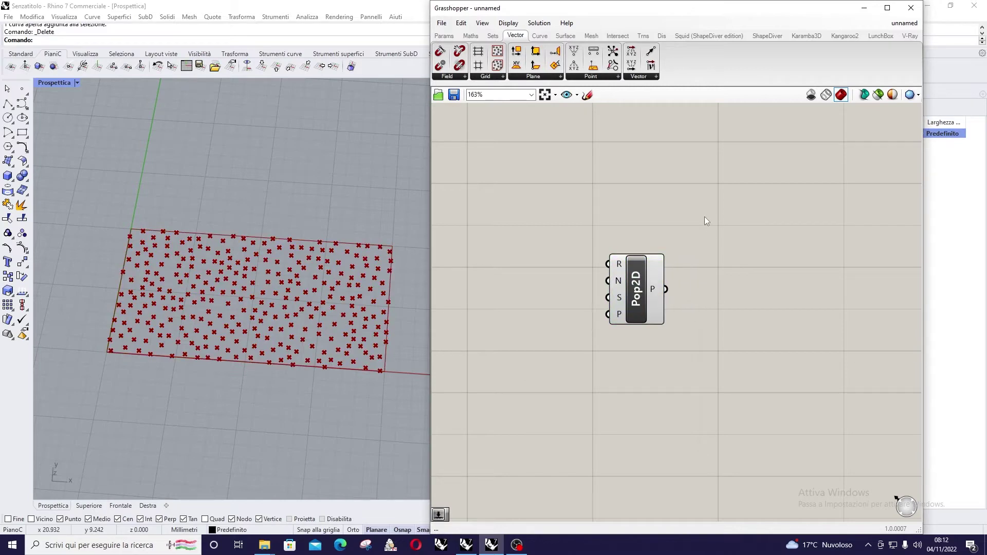
Add a planar Voronoi component beside Populate 2D and feed the populated points into its points input
double_click(723, 233)
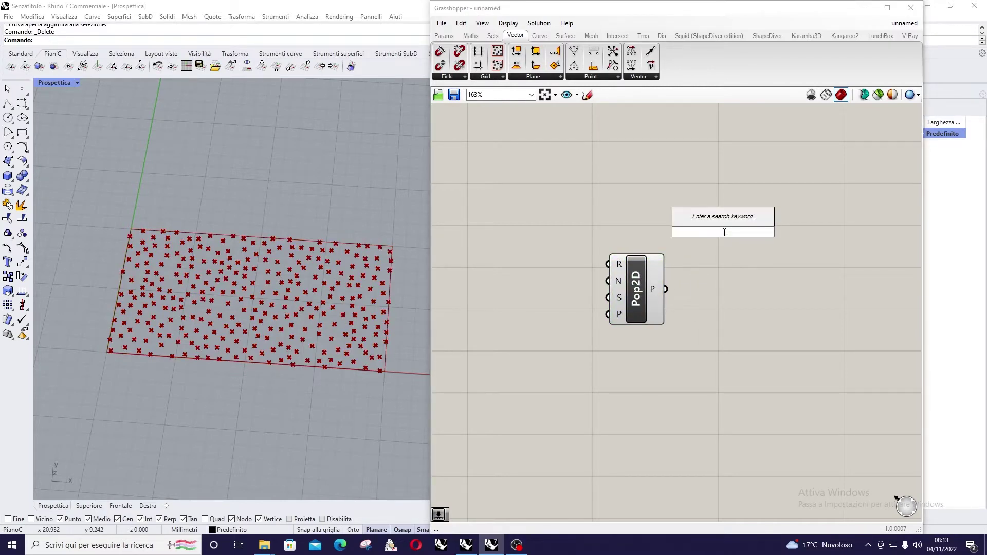
text(voro)
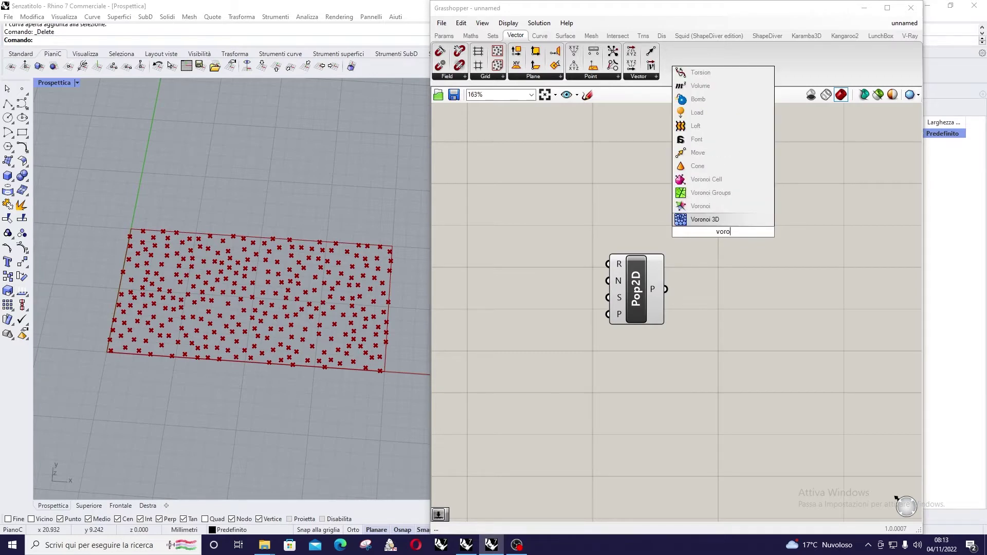
click(720, 208)
drag(732, 242, 754, 319)
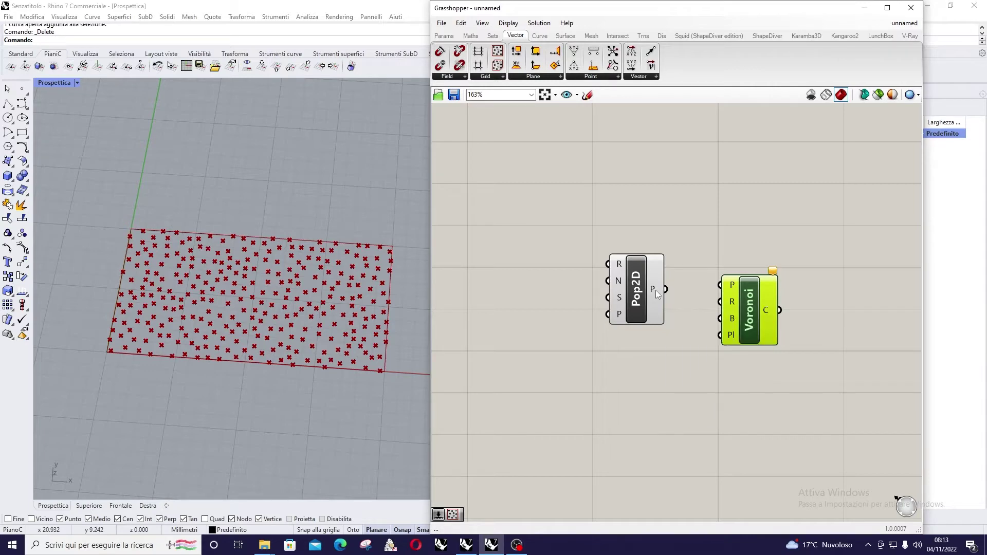
drag(667, 291, 722, 286)
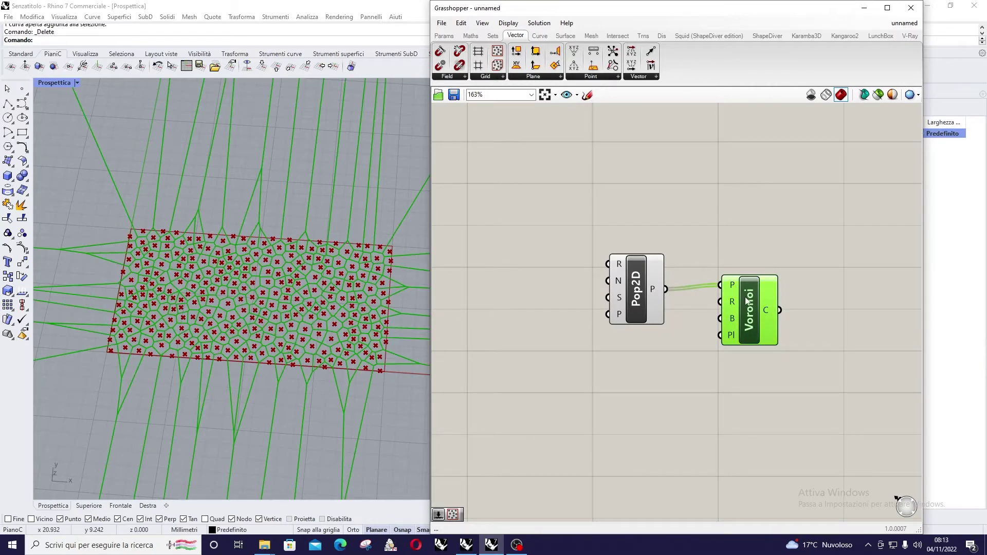
right_drag(320, 286, 286, 282)
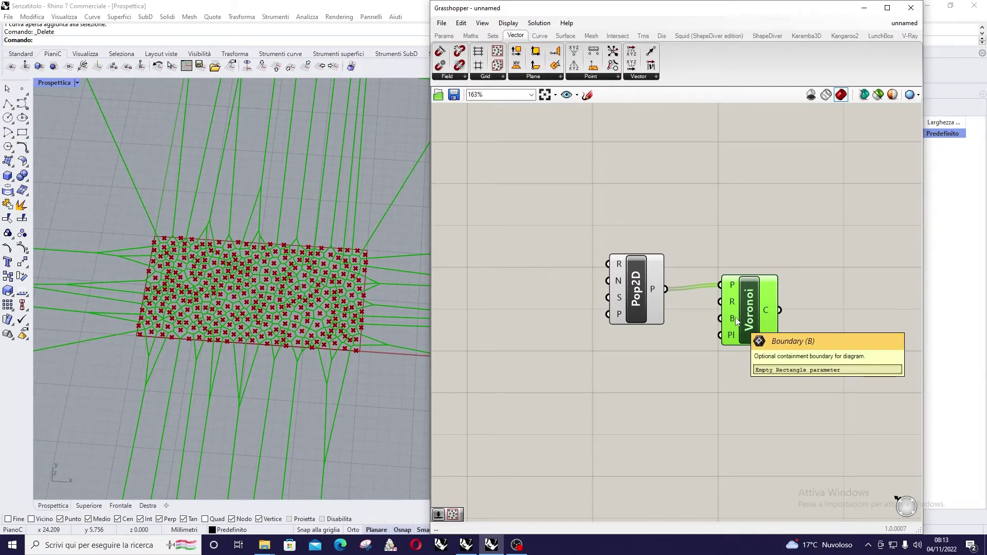
Add a Rectangle curve component to the canvas below Populate 2D
click(544, 36)
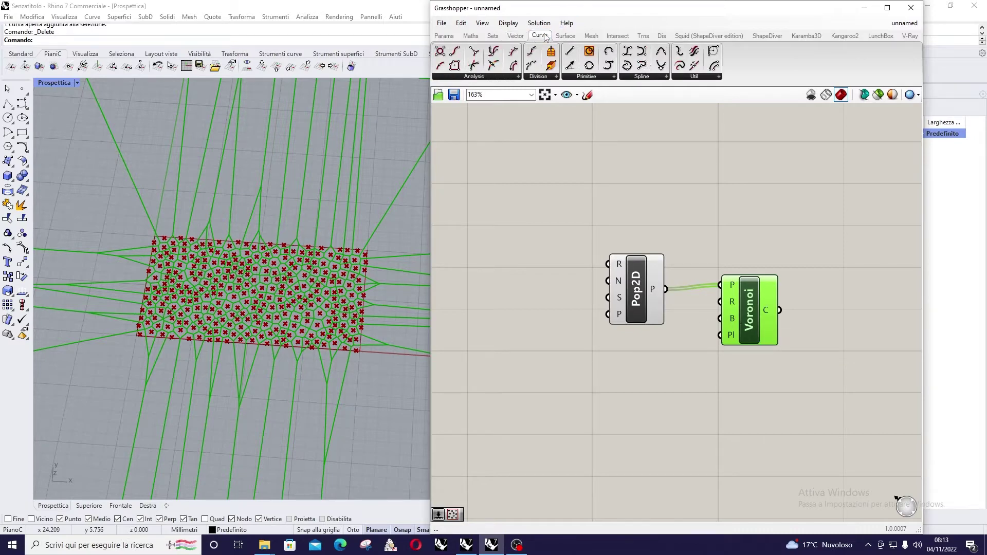
click(563, 76)
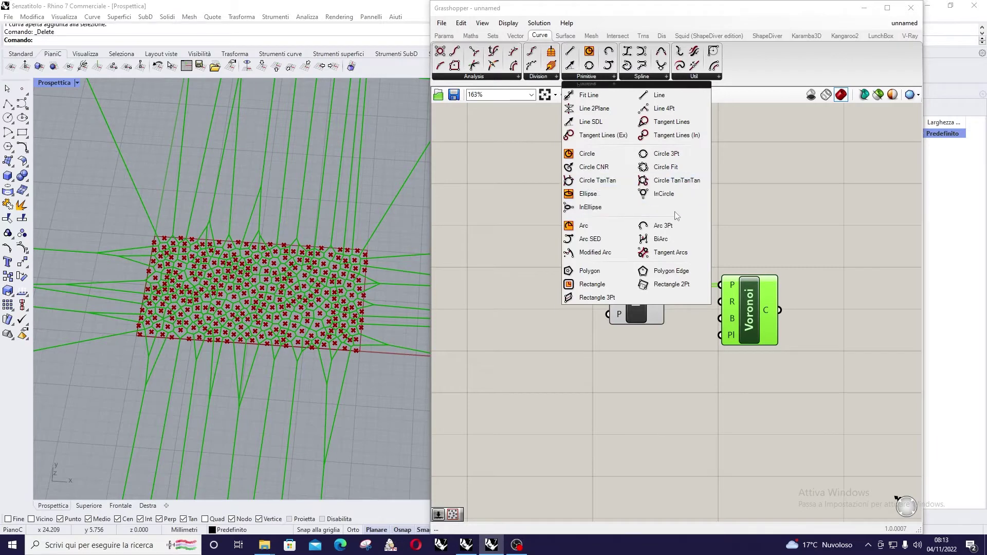
click(594, 286)
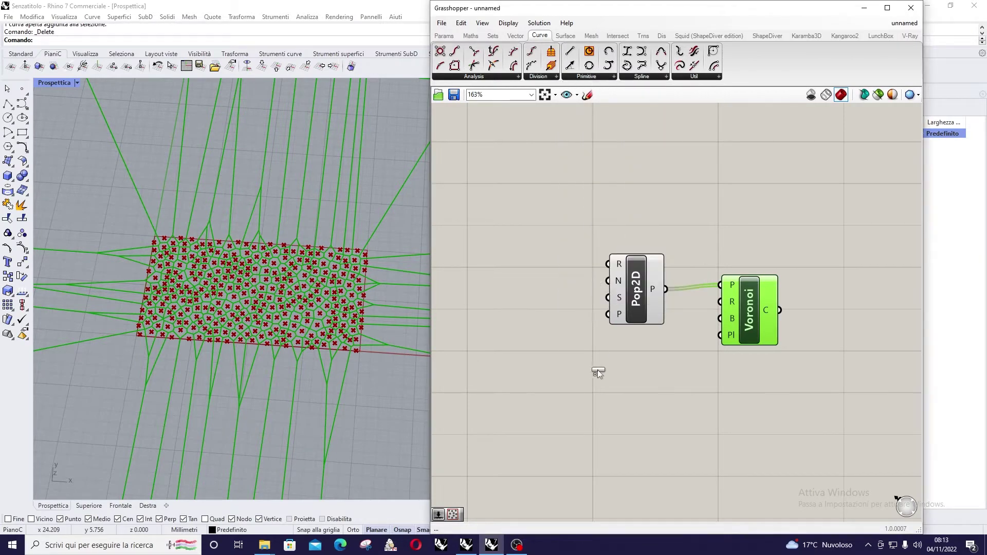
click(596, 369)
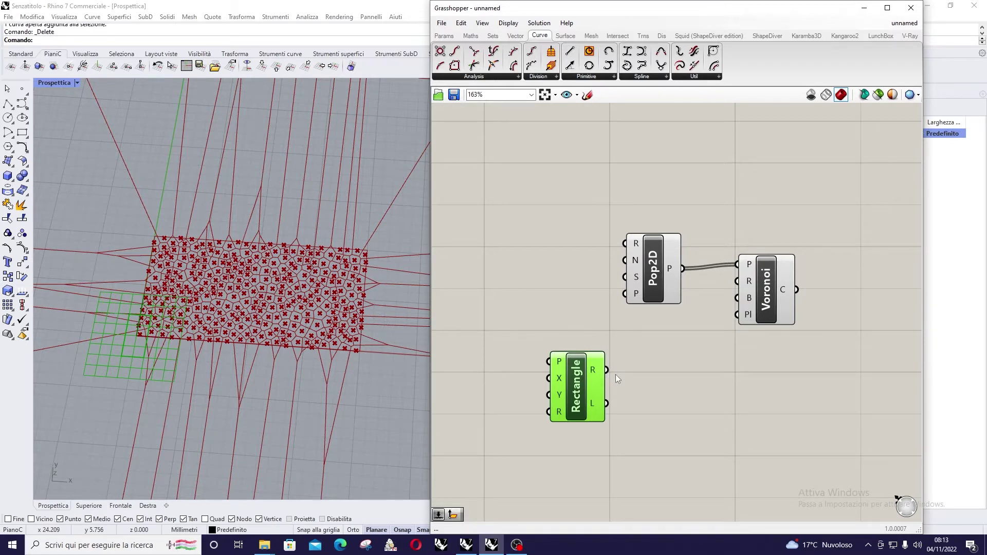
Connect the Rectangle output to both the Voronoi boundary input and the Populate 2D region input
mouse_move(597, 369)
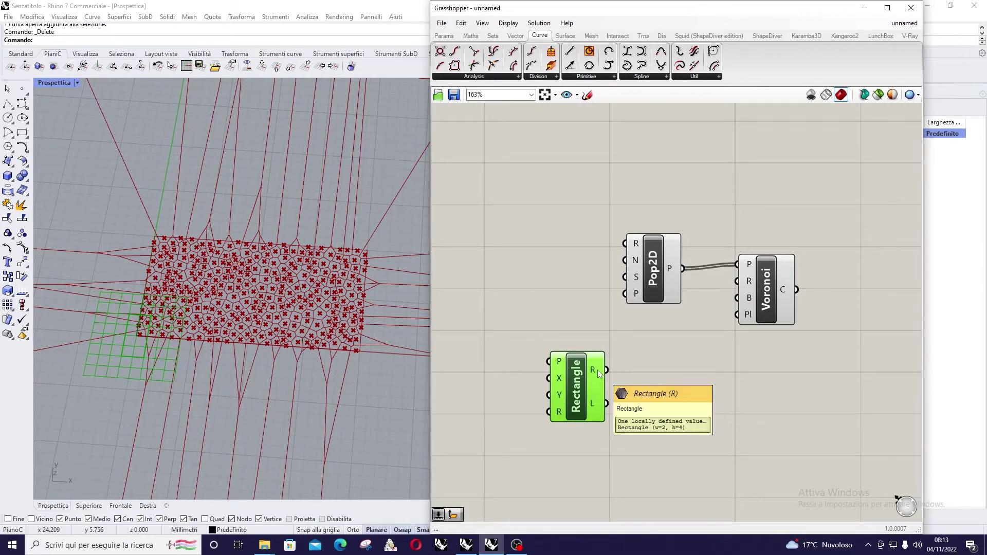
drag(604, 369, 740, 305)
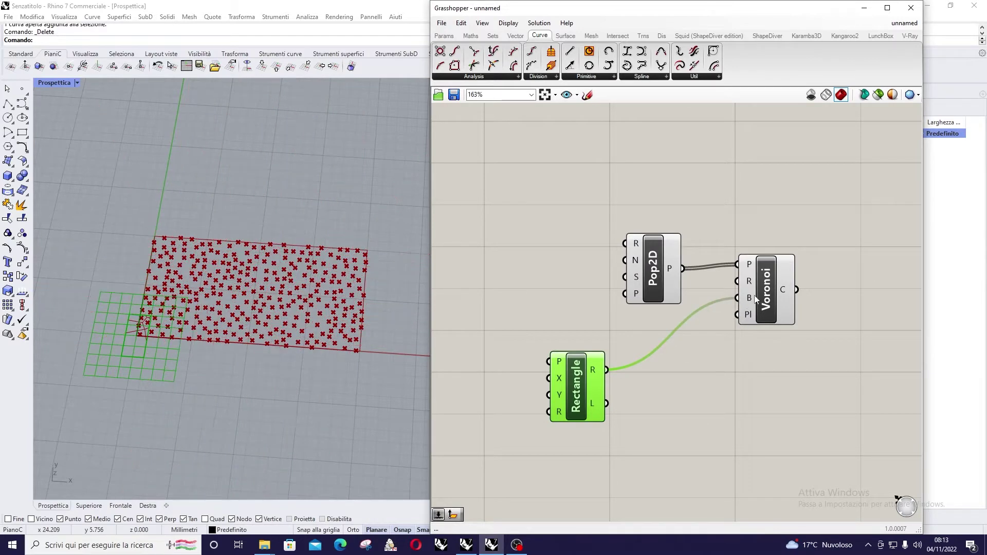
click(756, 299)
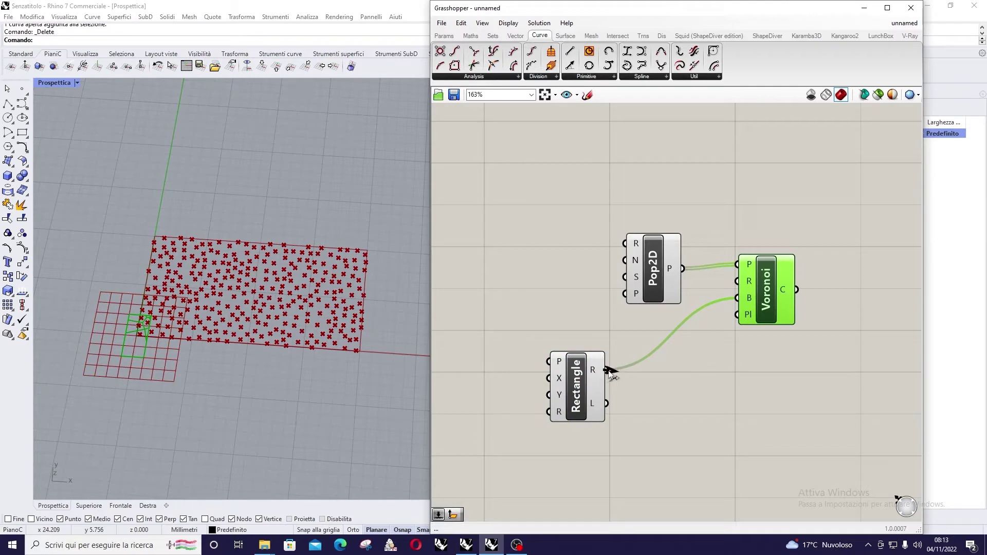
drag(606, 370, 629, 247)
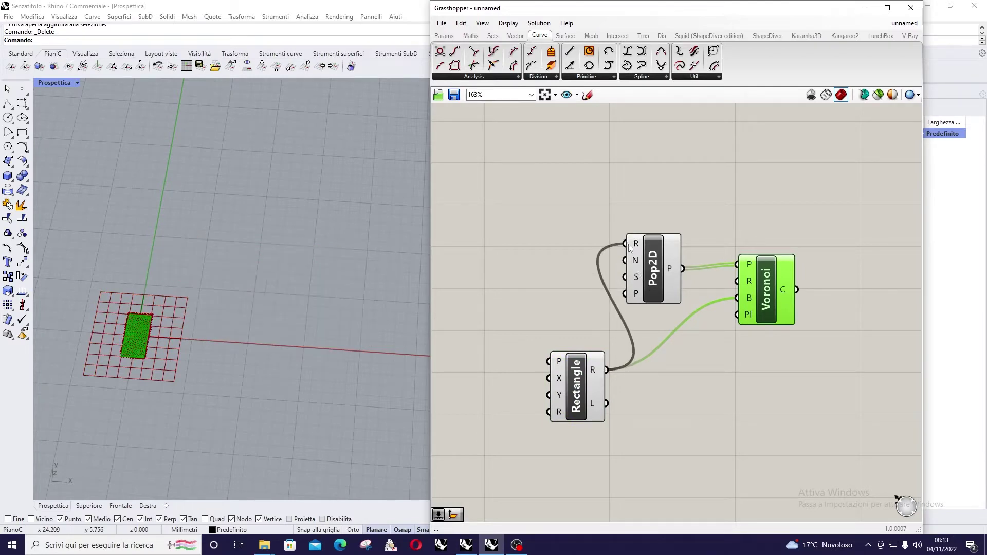
Examine the populated points and the Voronoi cells inside the rectangular boundary up close and as a whole
click(655, 255)
scroll(711, 250, down, 3)
scroll(193, 336, up, 3)
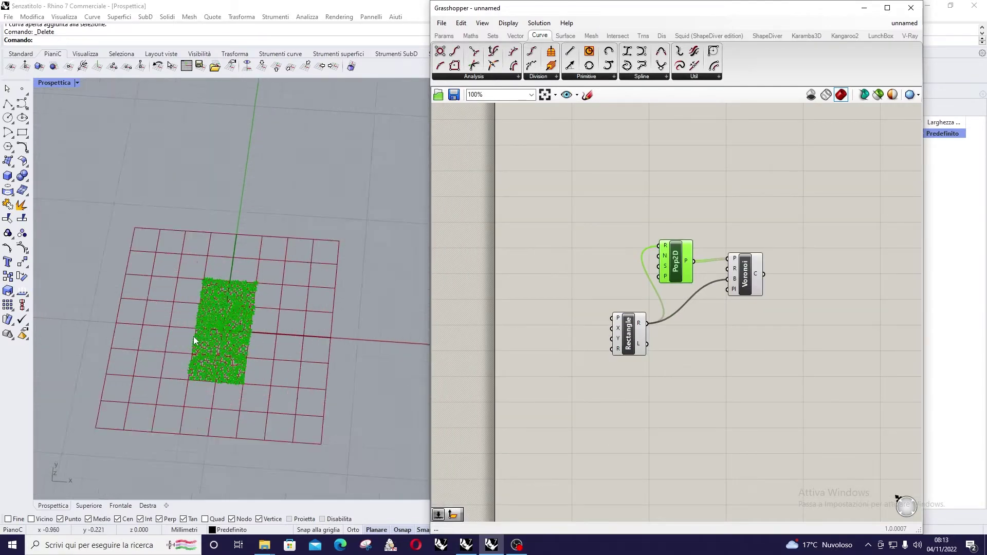
scroll(241, 326, up, 5)
click(756, 272)
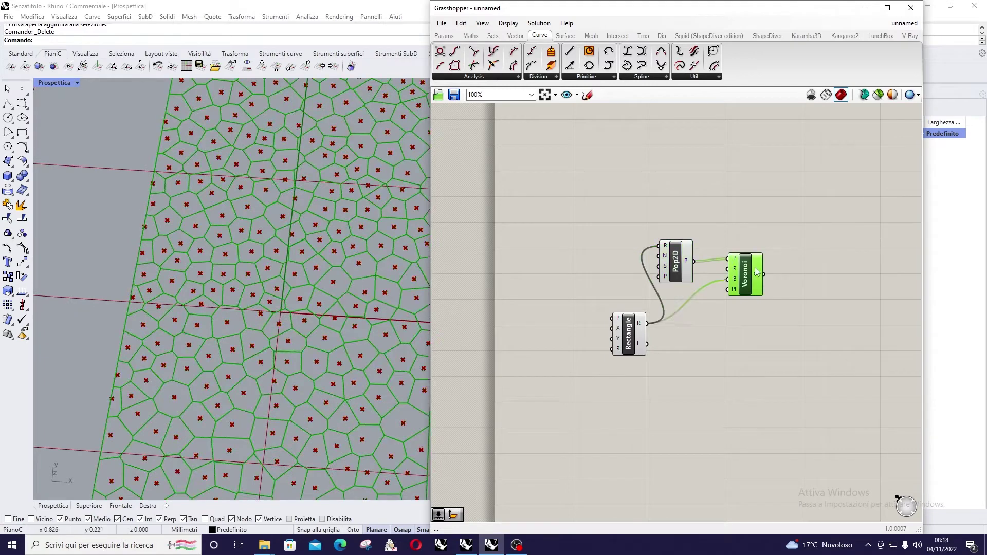
scroll(148, 296, down, 5)
scroll(201, 409, up, 5)
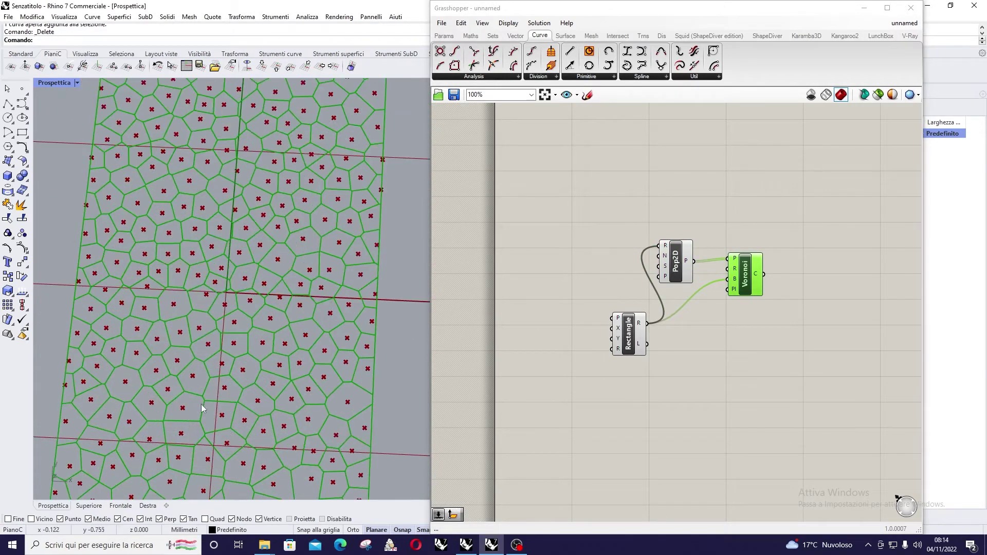
scroll(346, 303, down, 3)
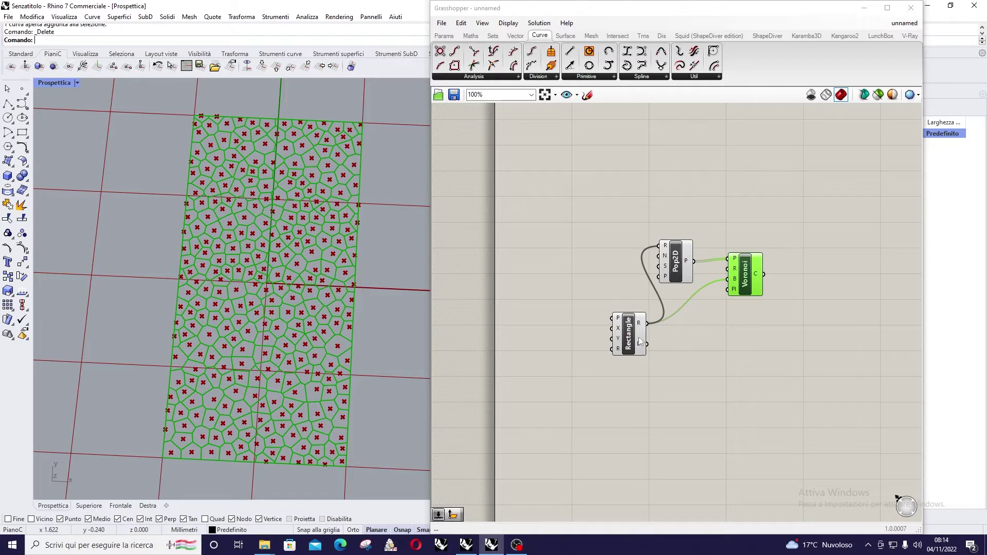
Add an Offset Curve component beside Voronoi and feed the Voronoi cells into its curve input
drag(745, 288, 725, 328)
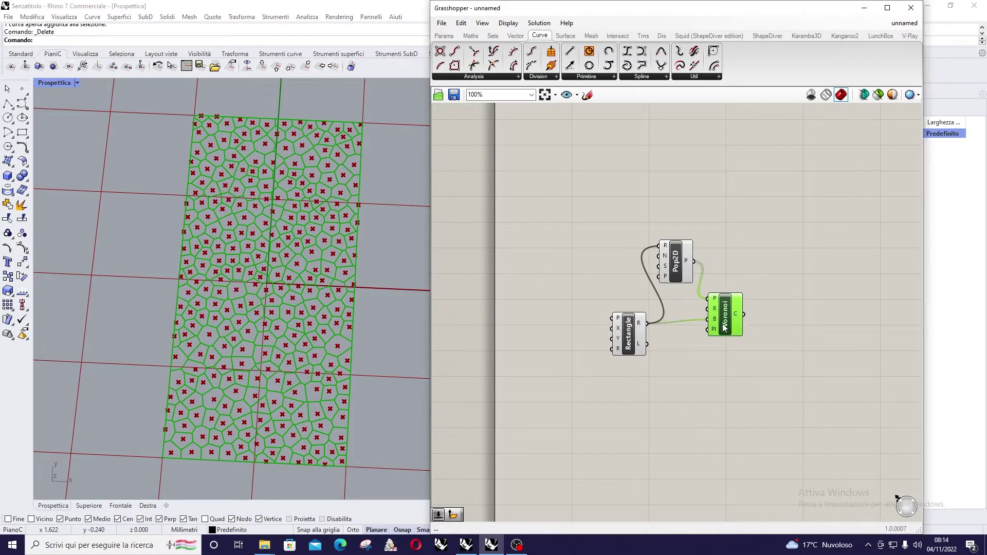
scroll(777, 309, up, 3)
double_click(777, 308)
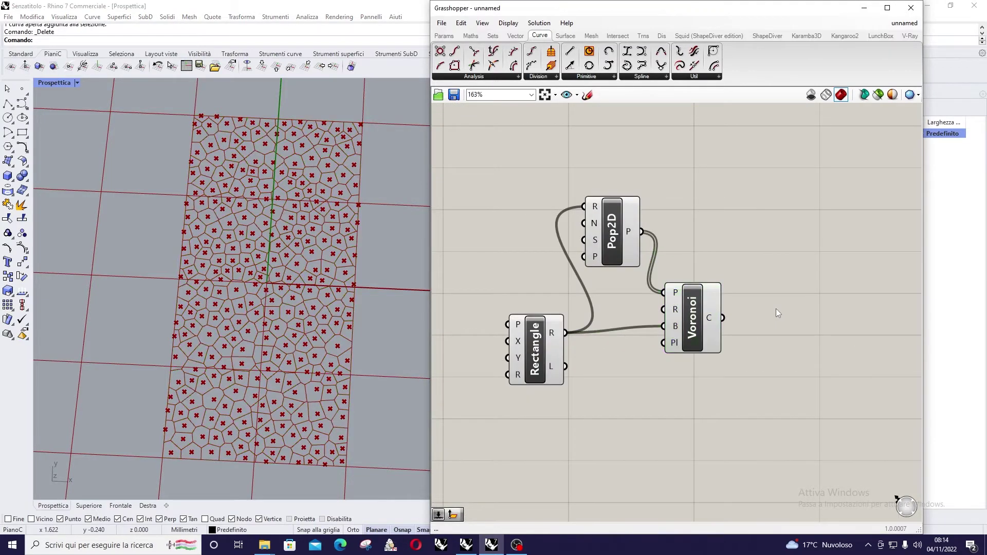
text(offse)
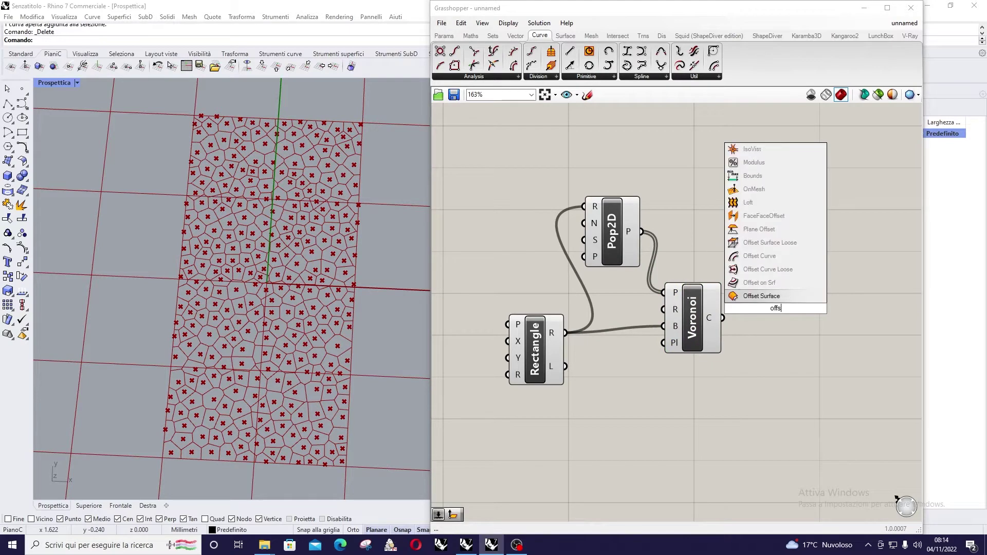
click(760, 270)
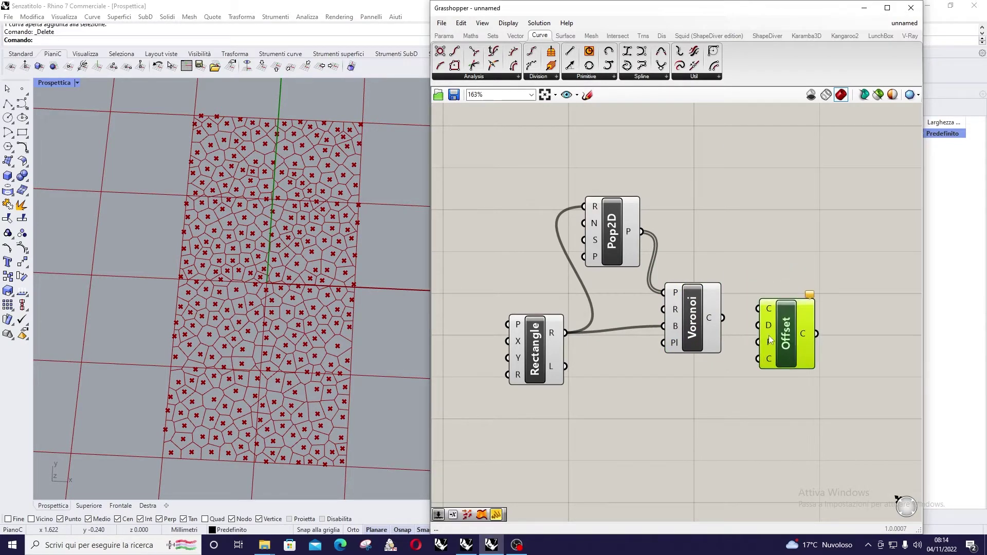
drag(723, 319, 760, 308)
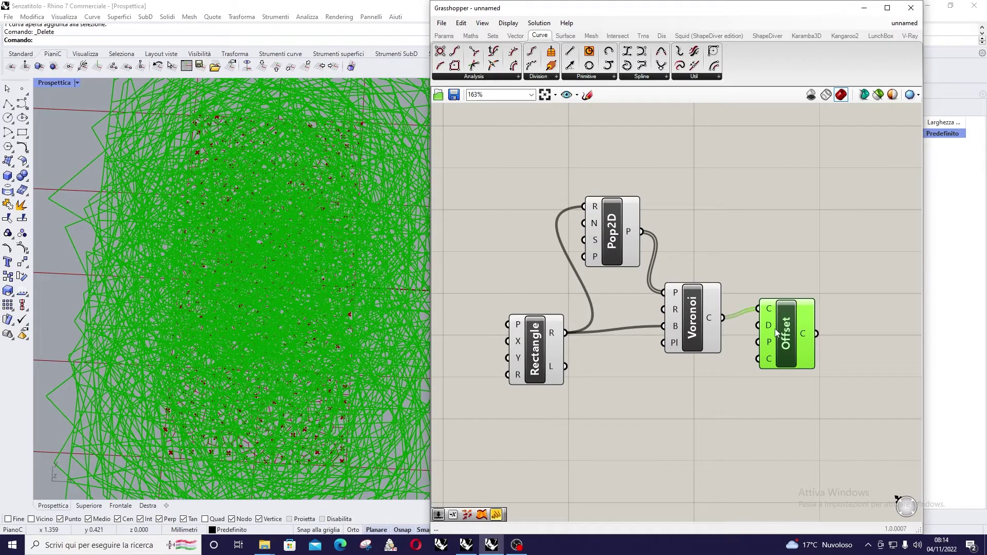
Create a number slider set to 0.01 and connect it to the Offset component's distance input
mouse_move(771, 332)
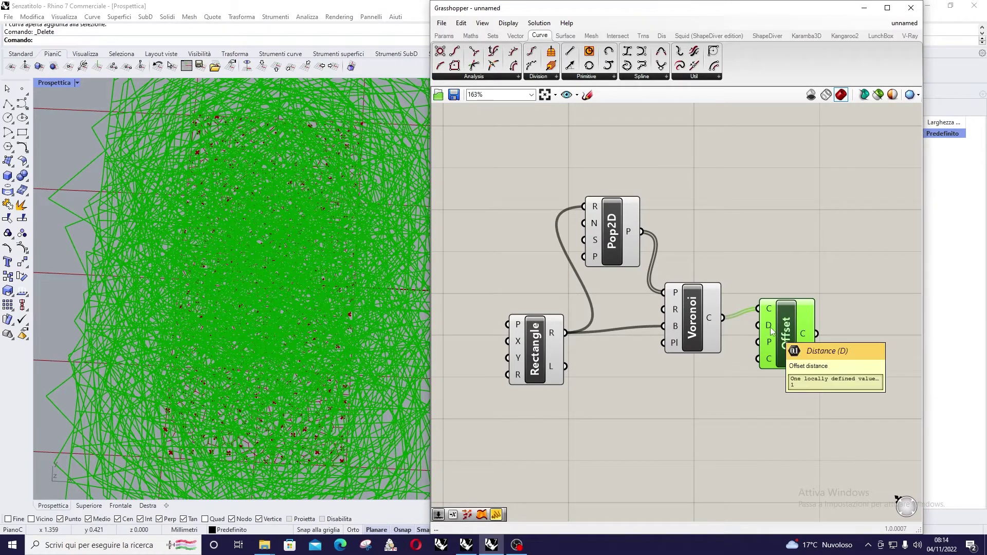
drag(771, 332, 784, 377)
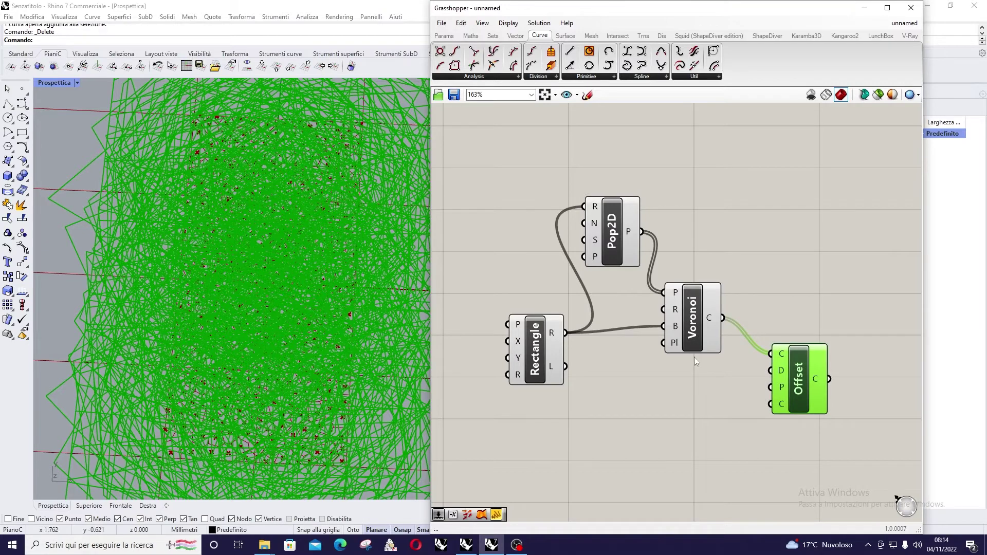
double_click(676, 390)
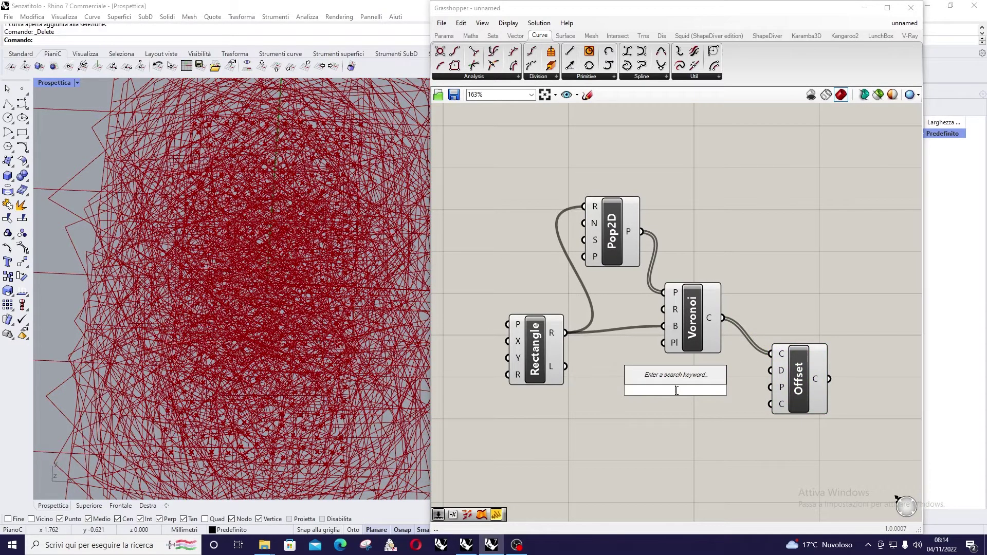
text(0.01)
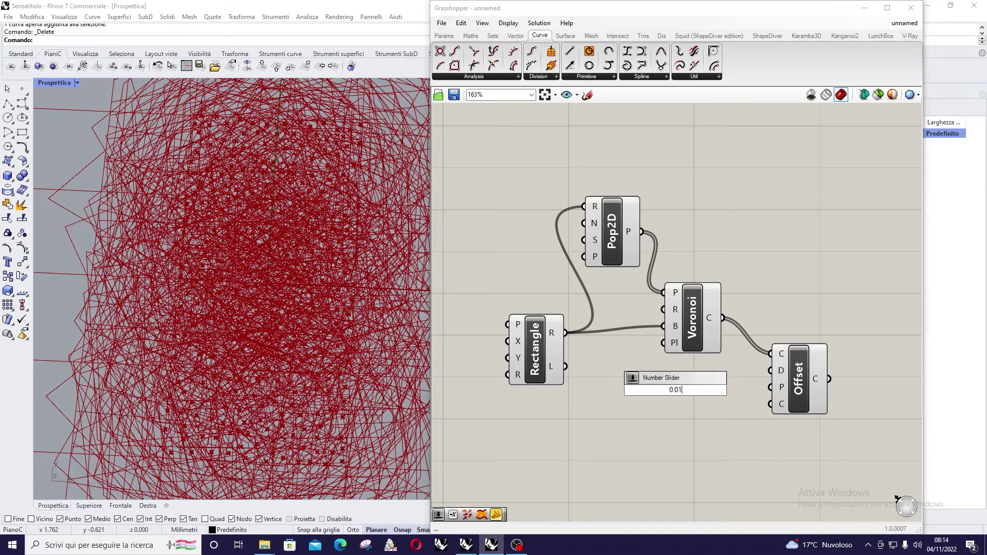
key(Return)
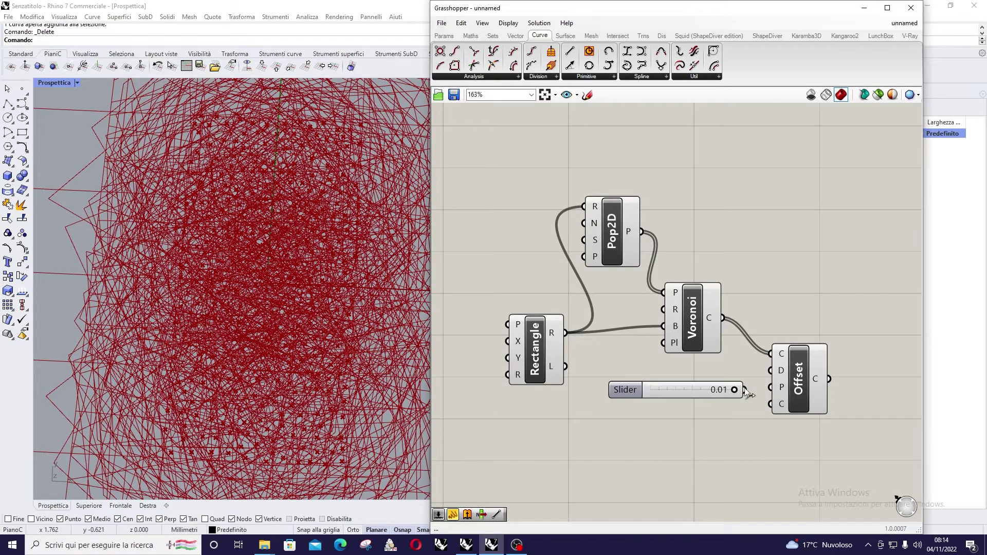
drag(747, 389, 771, 370)
scroll(280, 369, up, 3)
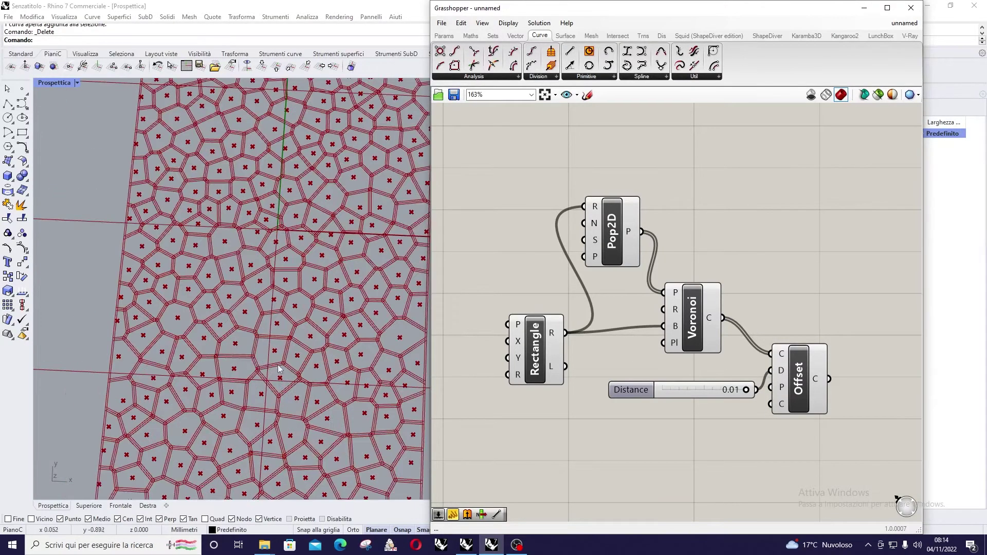
scroll(279, 369, up, 5)
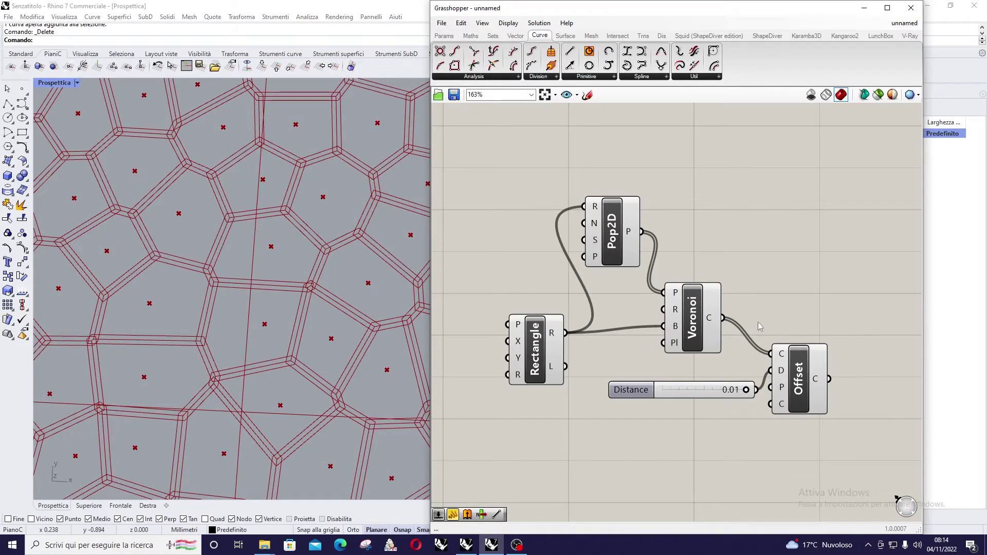
Insert a Negative component between the 0.01 slider and the Offset distance input so the cells offset inward
click(712, 331)
click(799, 381)
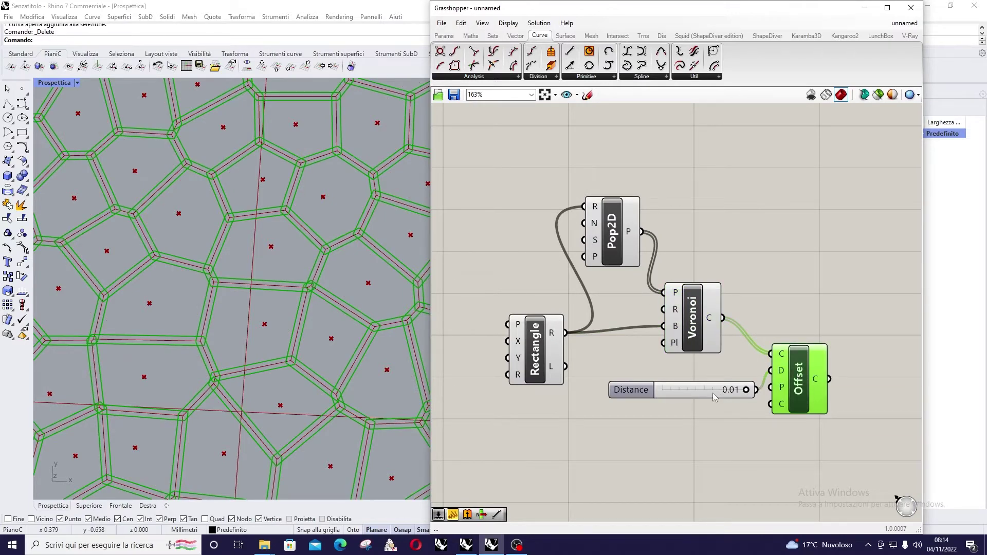
drag(631, 390, 572, 412)
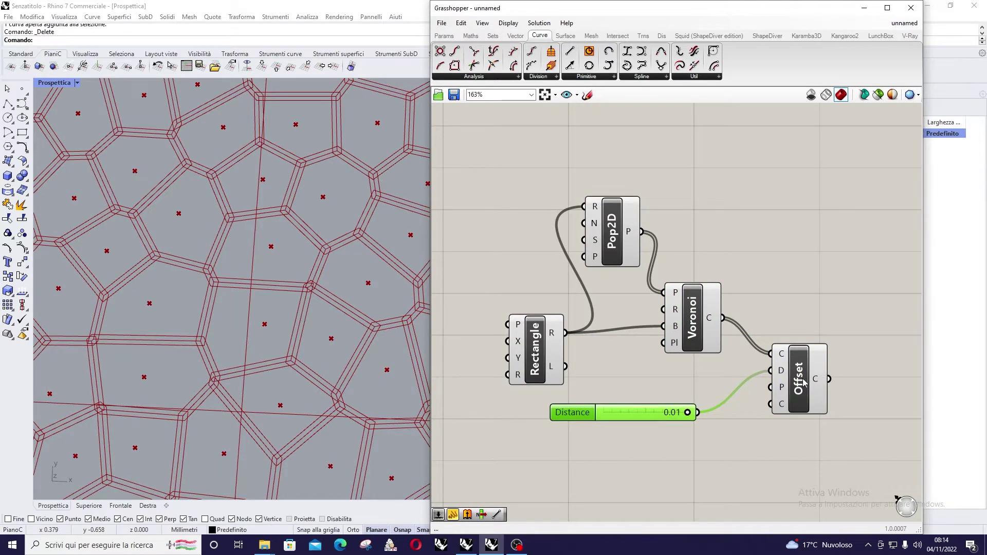
drag(804, 384, 837, 388)
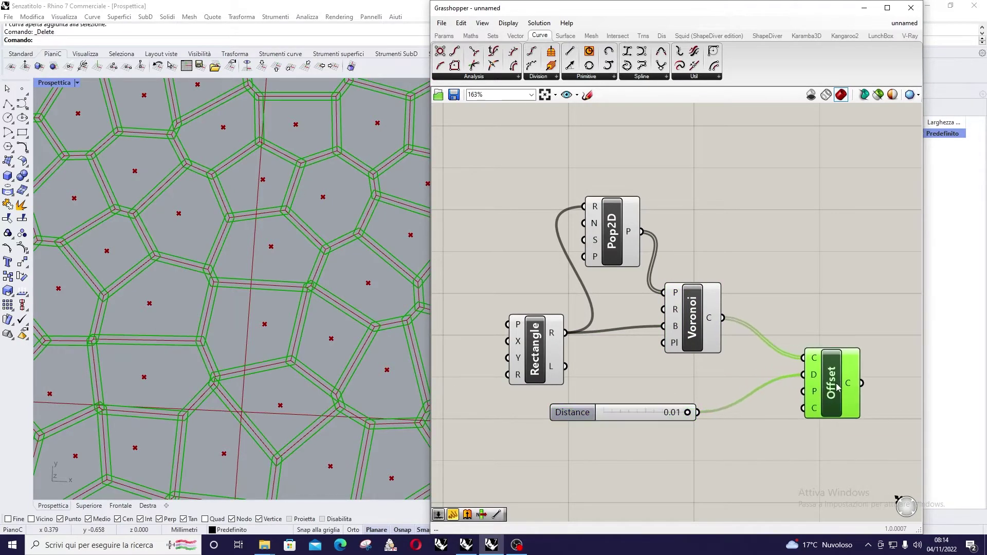
click(470, 35)
click(541, 77)
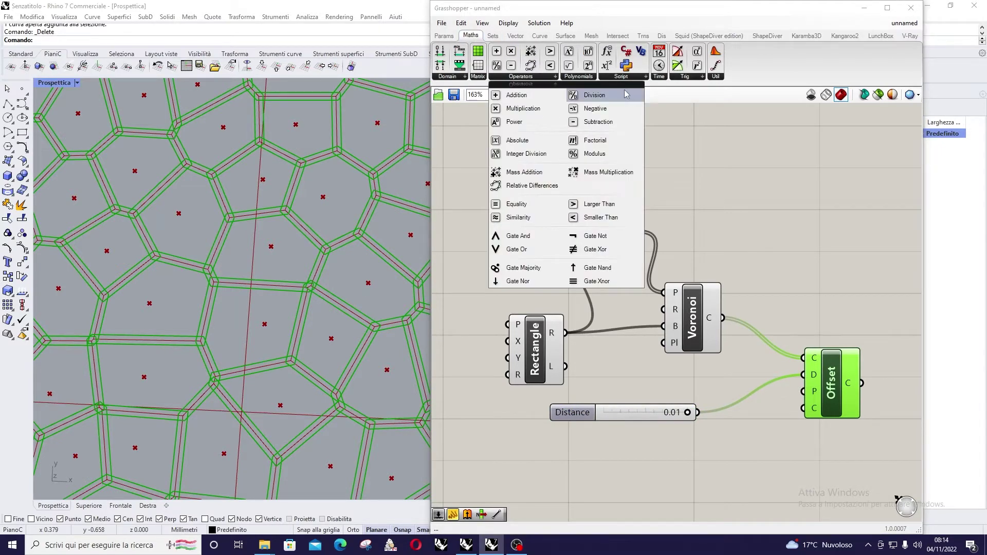
click(595, 109)
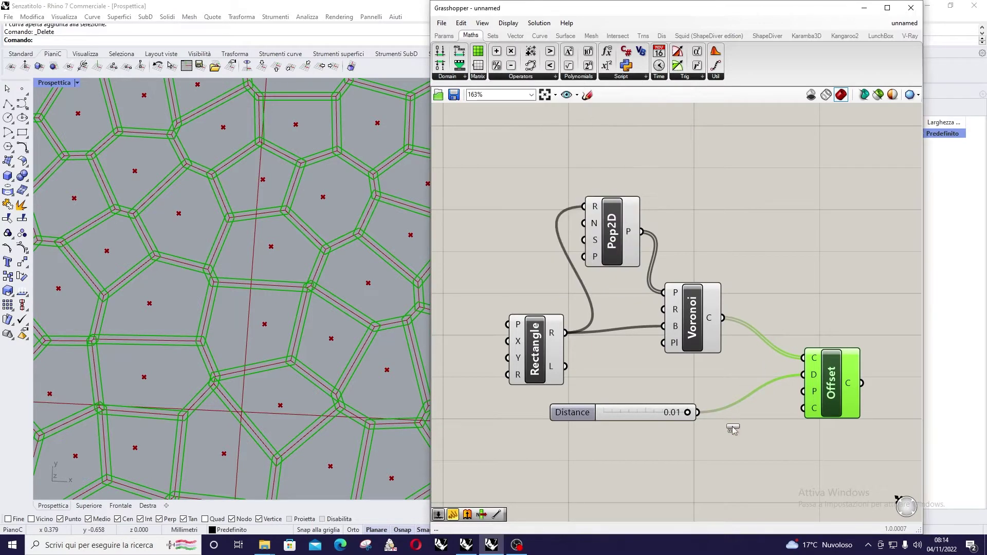
click(729, 429)
drag(730, 425, 832, 387)
scroll(691, 340, down, 2)
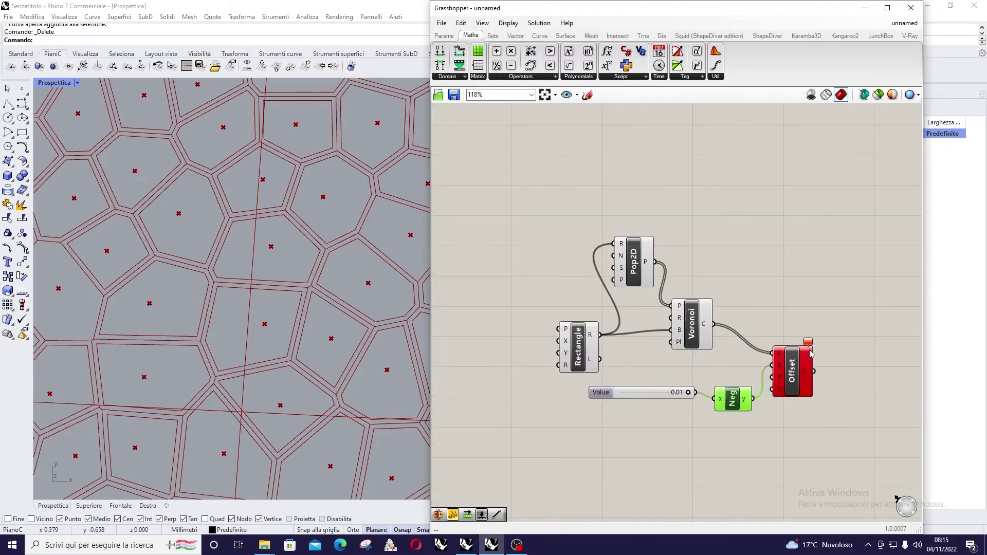
Examine the inward cell offsets across the whole rectangle and up close for cells that did not offset properly
scroll(263, 293, down, 4)
scroll(306, 314, up, 3)
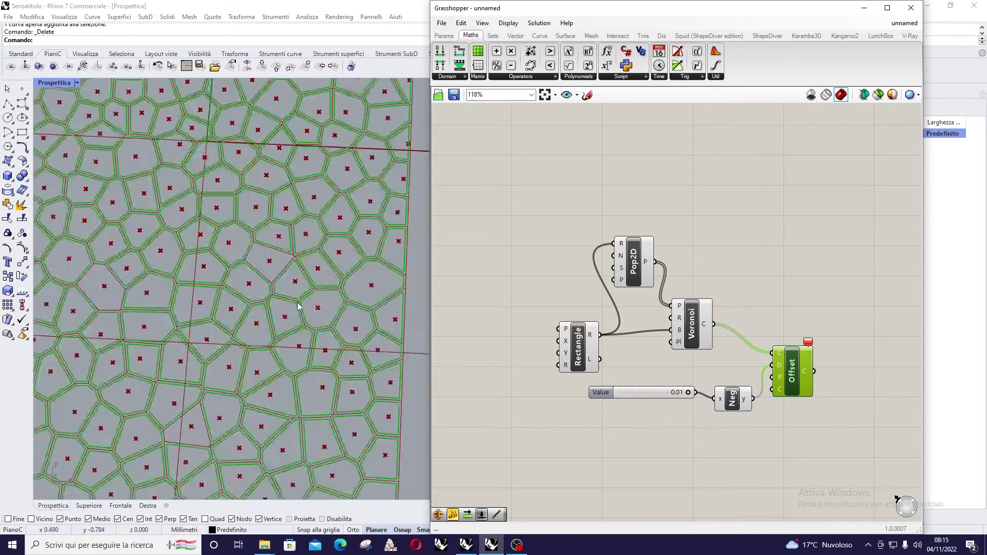
scroll(269, 369, down, 3)
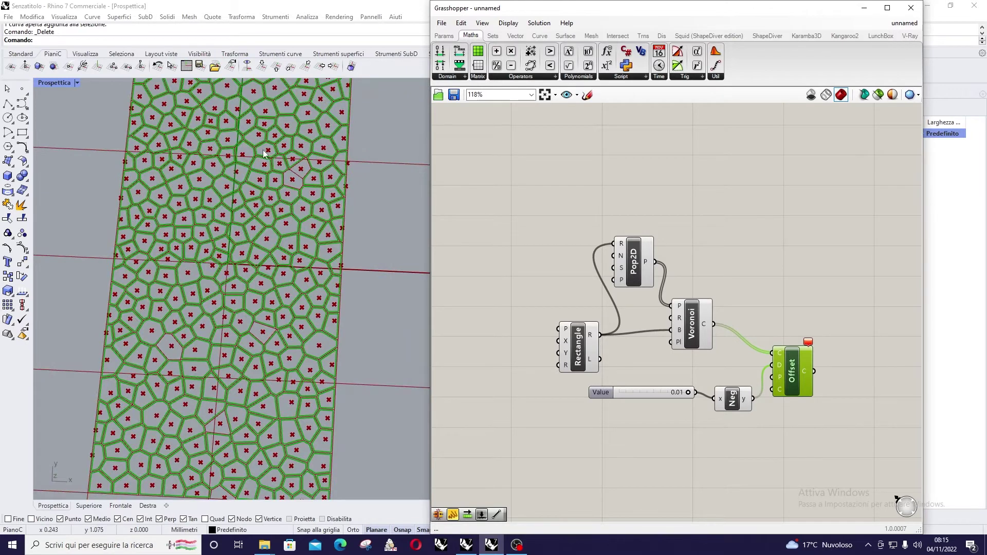
scroll(272, 170, up, 4)
scroll(284, 189, down, 3)
scroll(328, 247, up, 4)
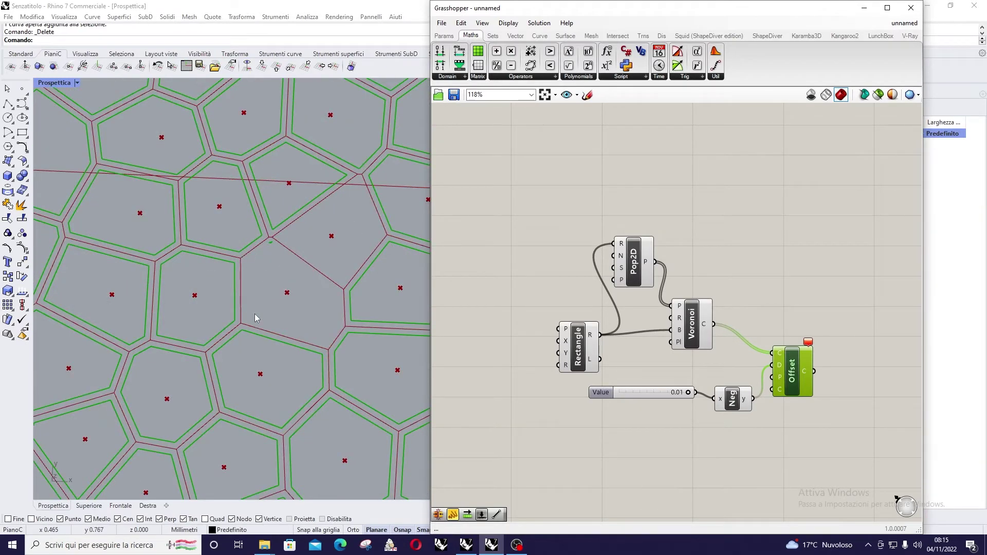
scroll(272, 251, up, 5)
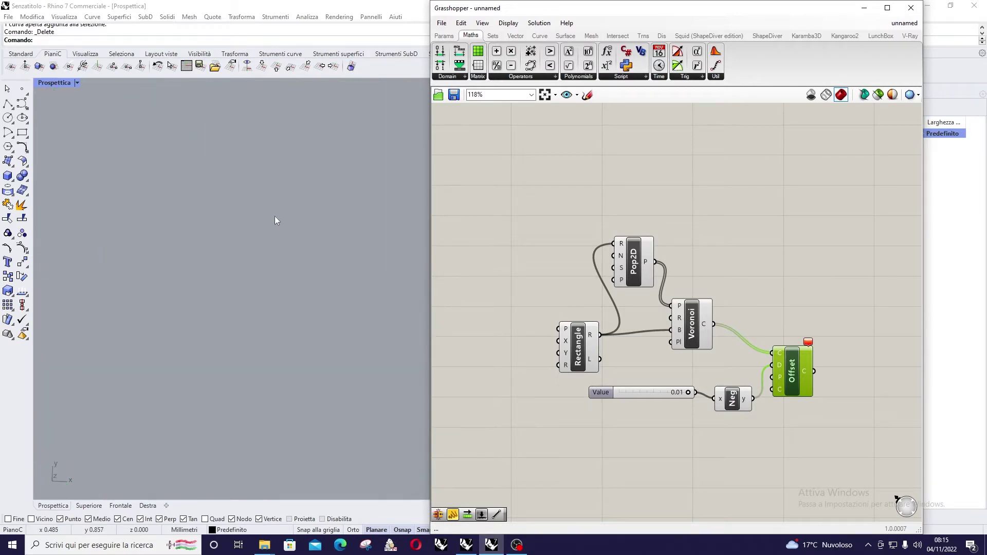
scroll(275, 217, down, 5)
scroll(262, 185, up, 4)
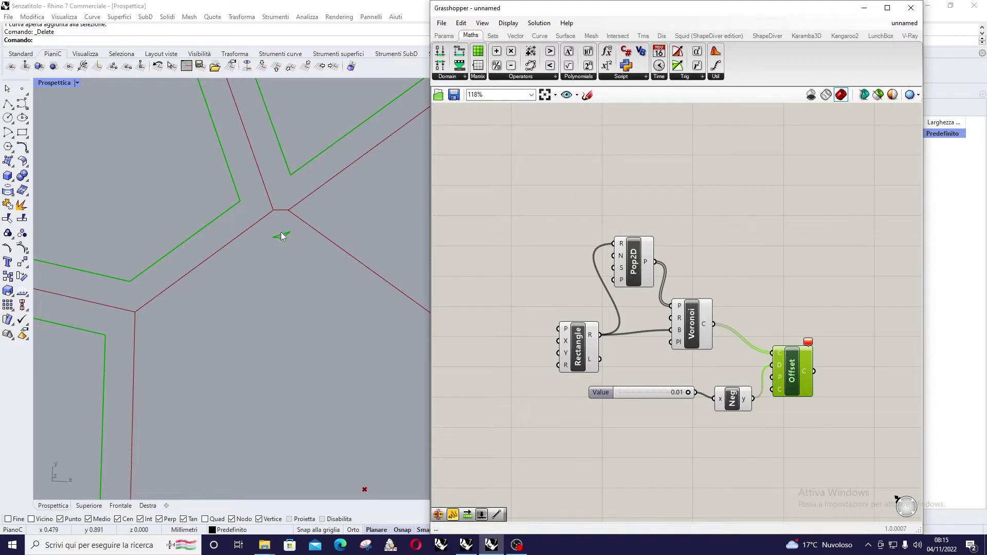
scroll(282, 235, down, 4)
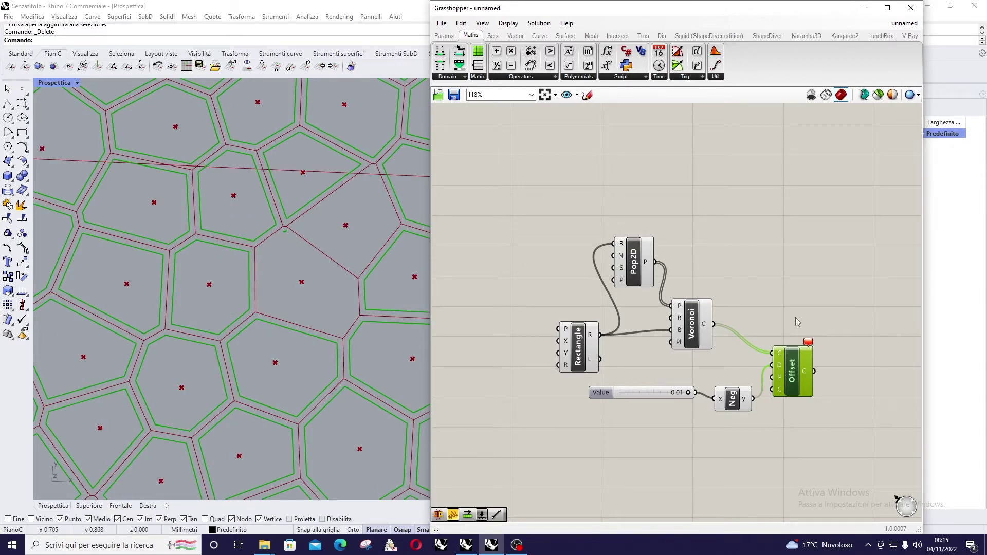
scroll(283, 267, down, 6)
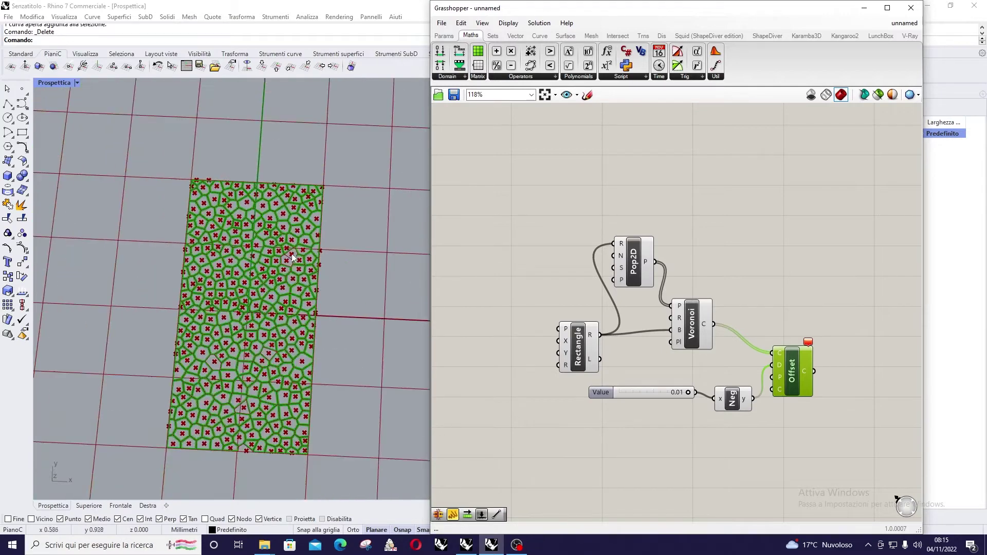
right_click(801, 364)
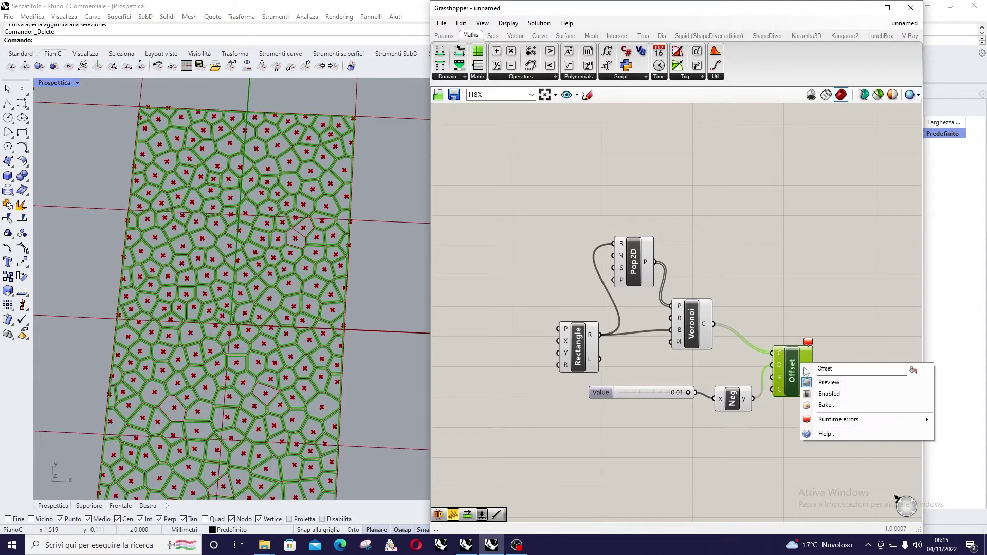
click(834, 406)
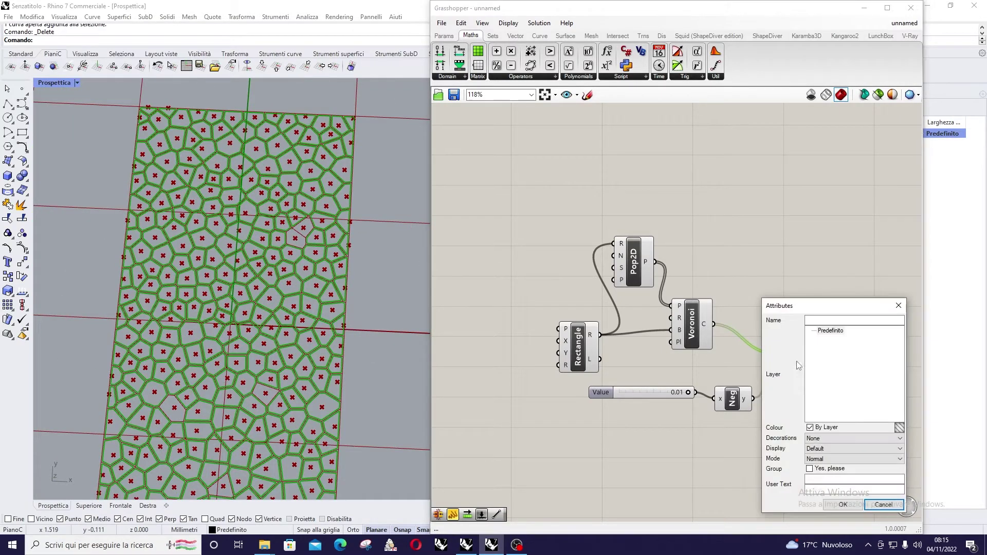
key(Escape)
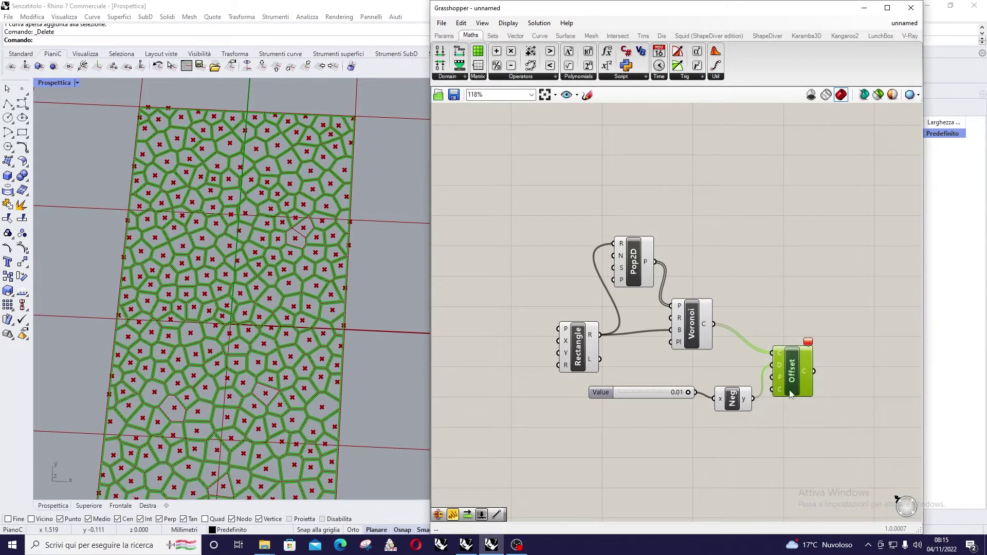
Bake the Offset curves onto the Predefinito layer and select one of the baked cells in the viewport
right_click(793, 389)
click(826, 430)
click(821, 349)
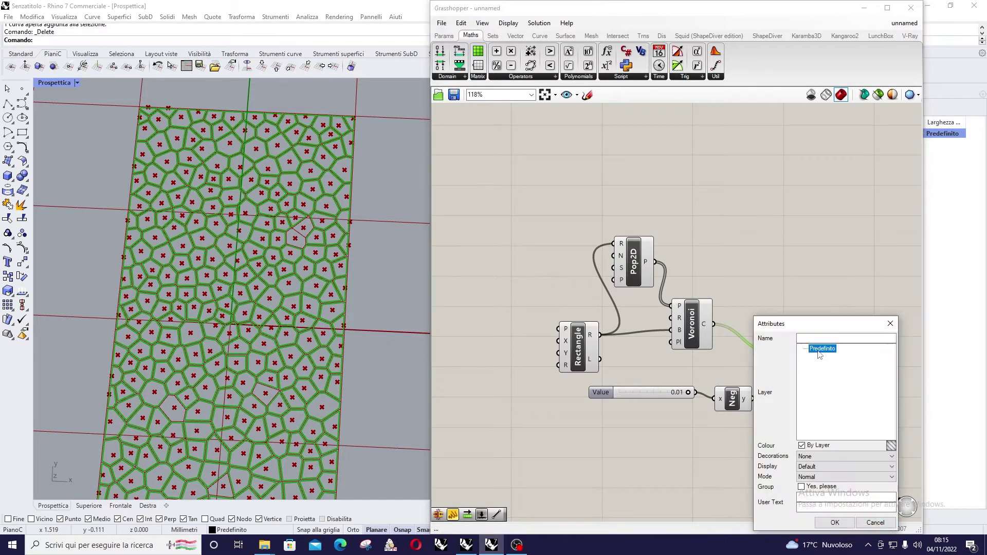
click(833, 523)
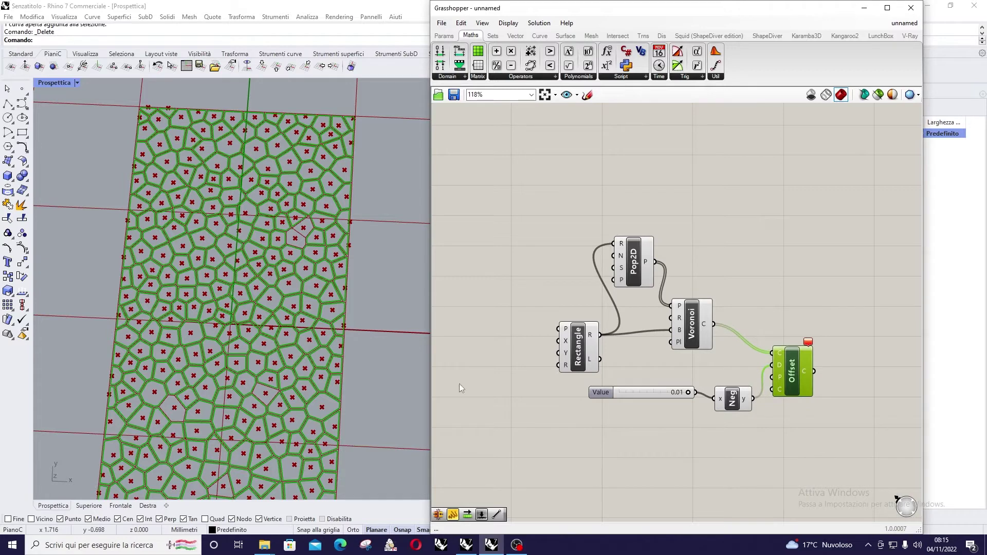
scroll(319, 316, down, 5)
scroll(321, 301, up, 2)
click(306, 289)
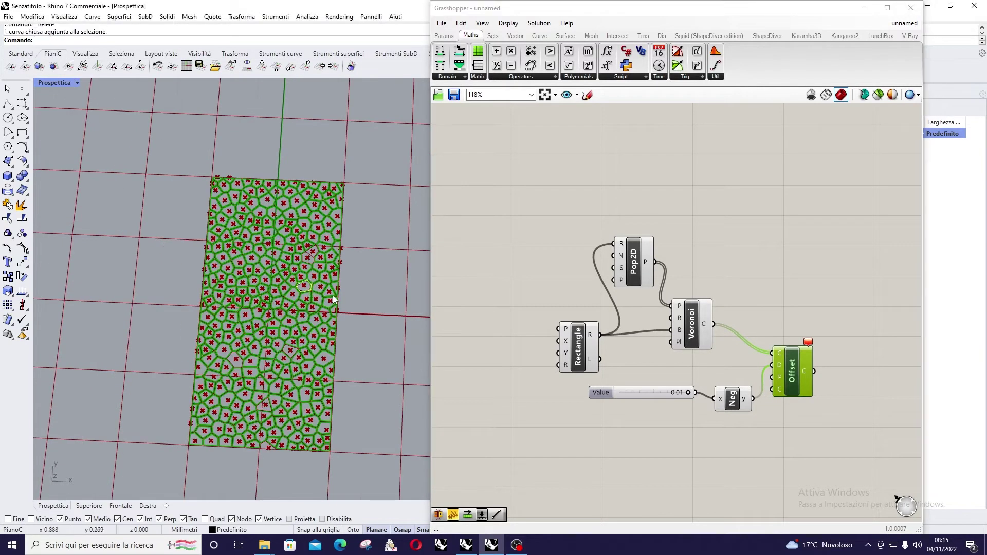
Turn off the Grasshopper preview, minimize its window, and inspect the baked cell curves in Rhino's perspective view
click(811, 94)
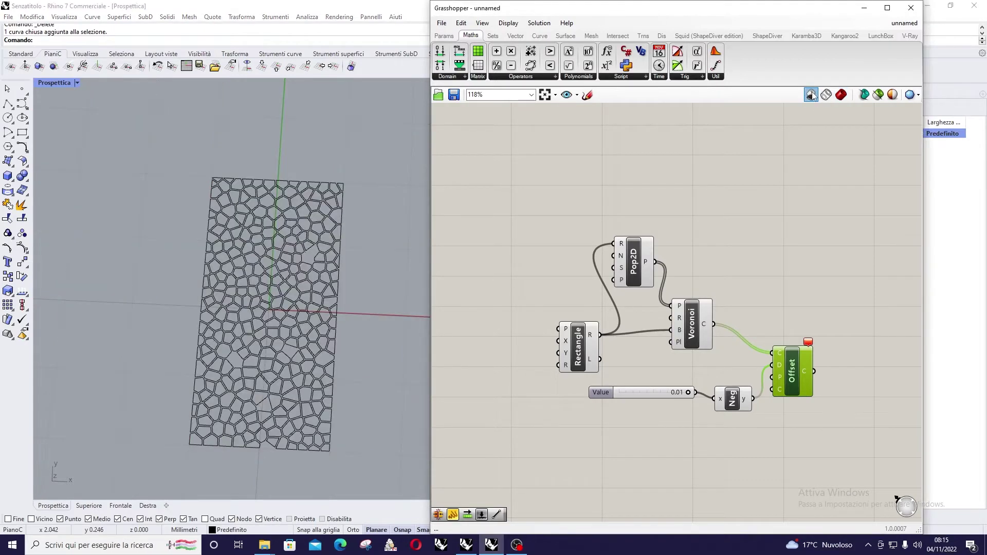
click(864, 8)
scroll(458, 301, down, 5)
right_drag(458, 301, 291, 341)
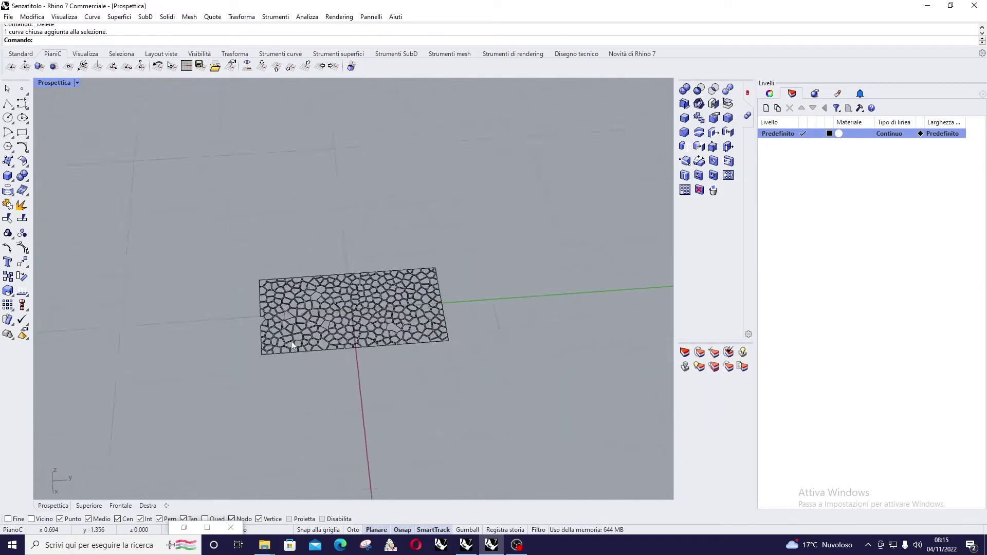
scroll(303, 233, up, 3)
scroll(403, 243, down, 3)
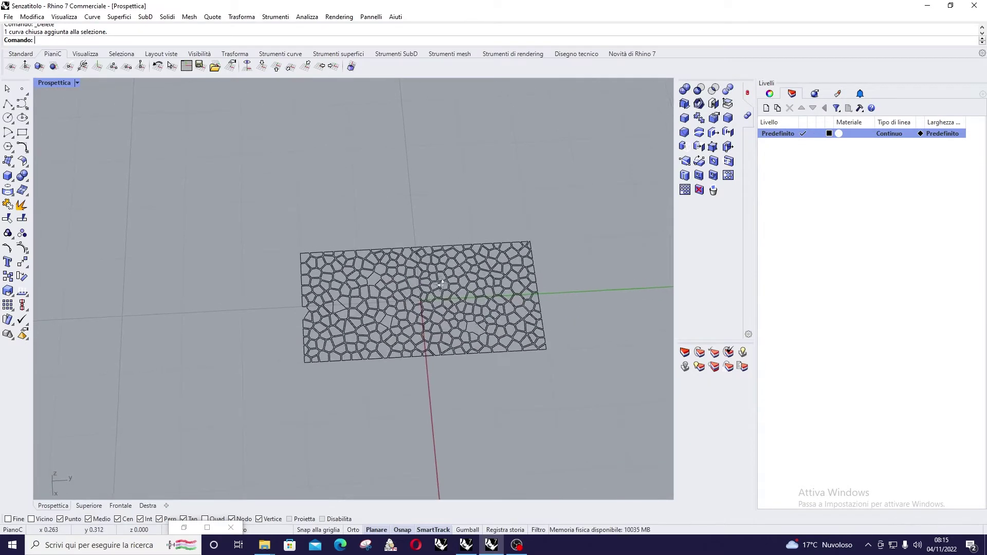
scroll(350, 329, up, 5)
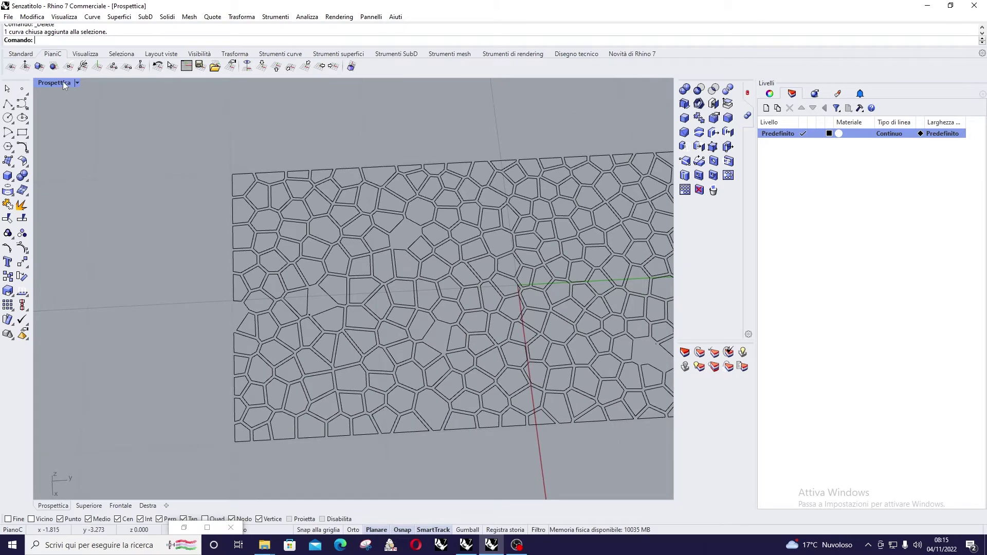
Switch to the maximized Superiore view and delete the tiny stray curve in the empty gap of the pattern's upper half
double_click(63, 81)
double_click(62, 82)
scroll(293, 229, down, 2)
scroll(316, 250, up, 3)
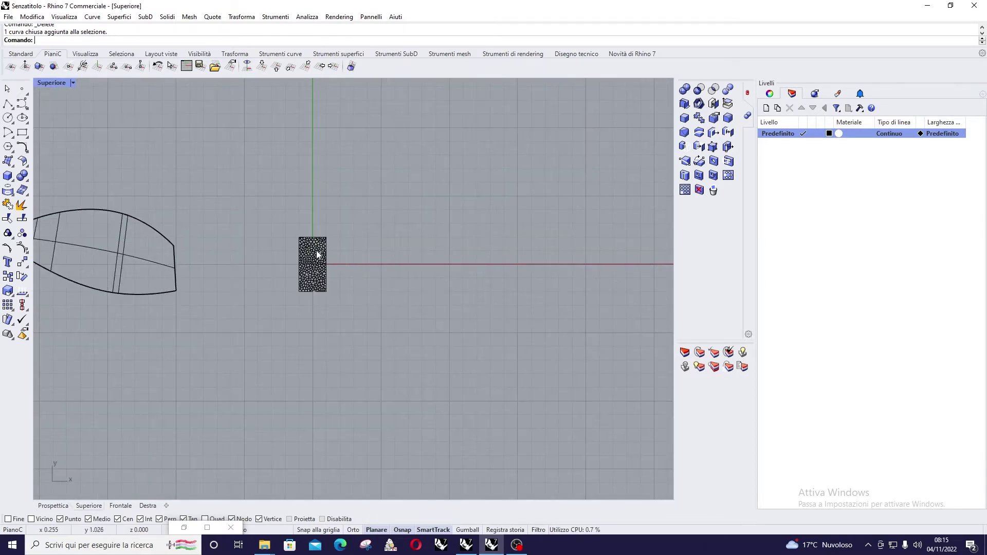
scroll(316, 251, up, 12)
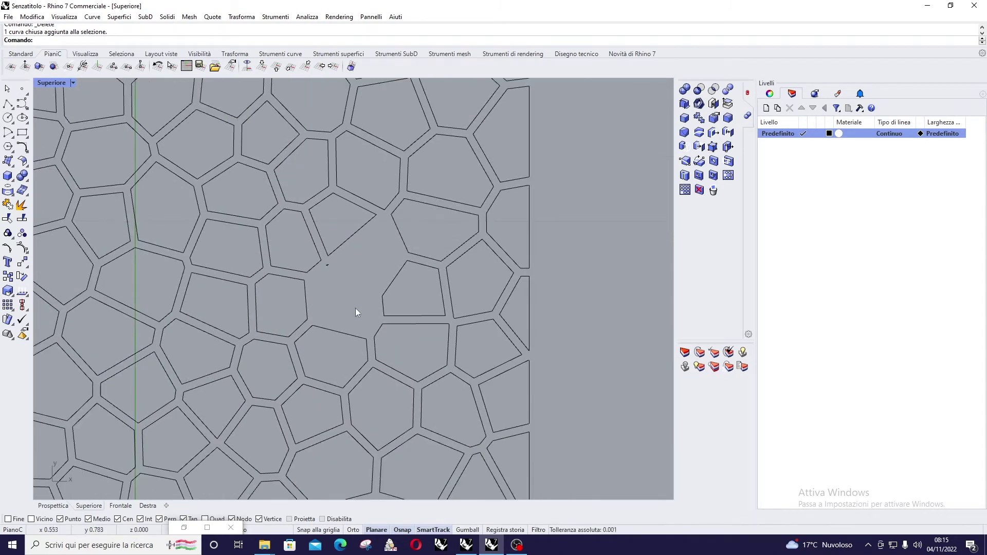
scroll(339, 301, up, 10)
click(353, 240)
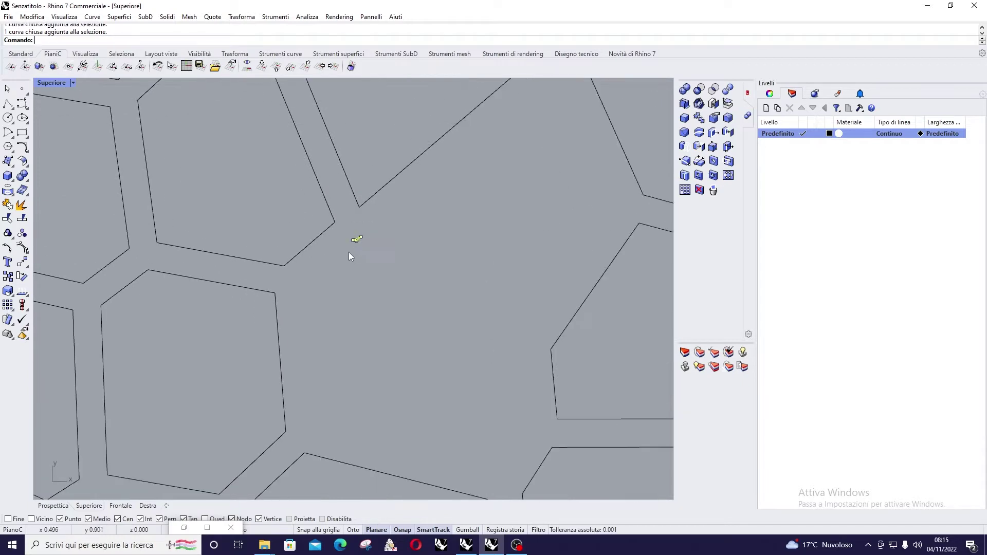
key(Delete)
Draw a closed four-sided polyline cell in the upper part of that gap, spaced evenly from the neighbouring cells
scroll(426, 247, down, 4)
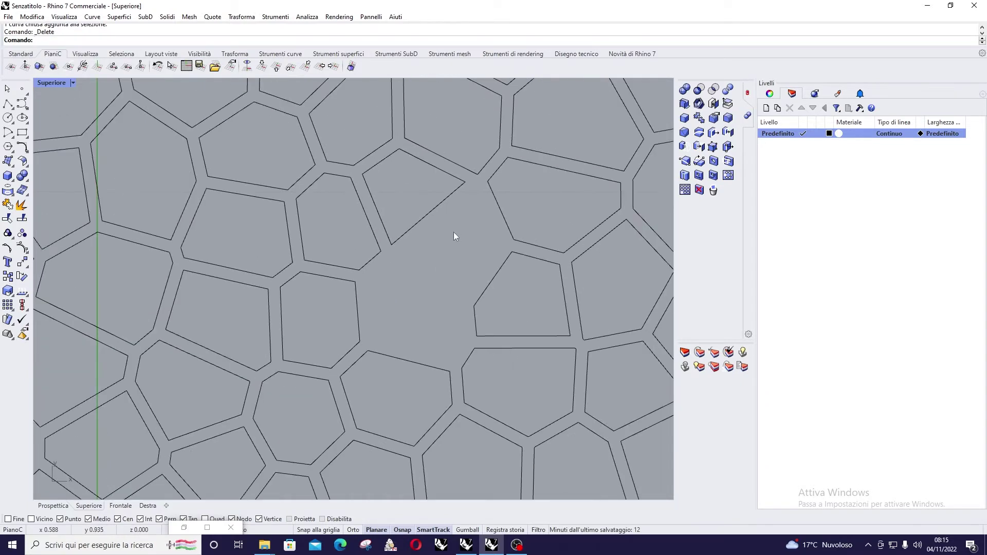
click(7, 104)
scroll(447, 188, up, 4)
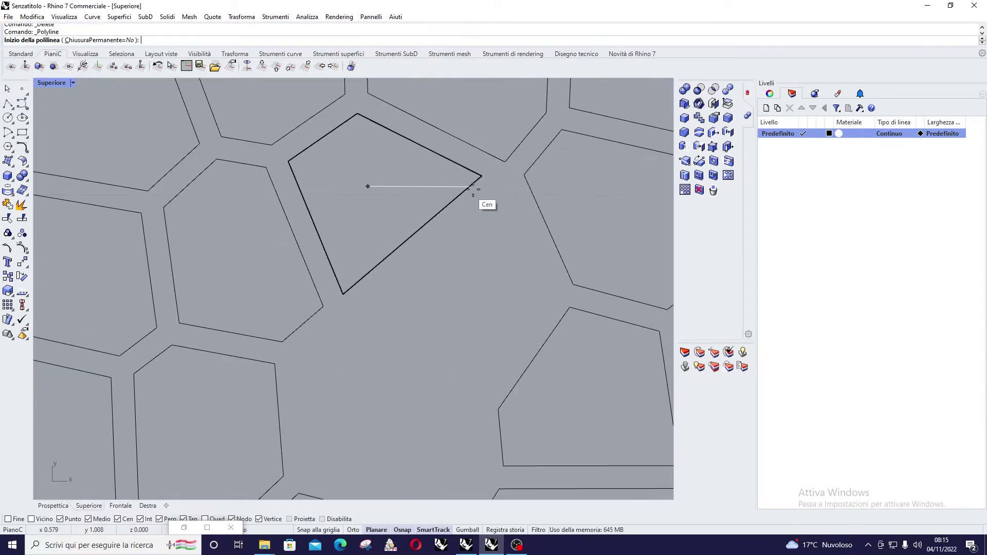
click(491, 194)
click(355, 307)
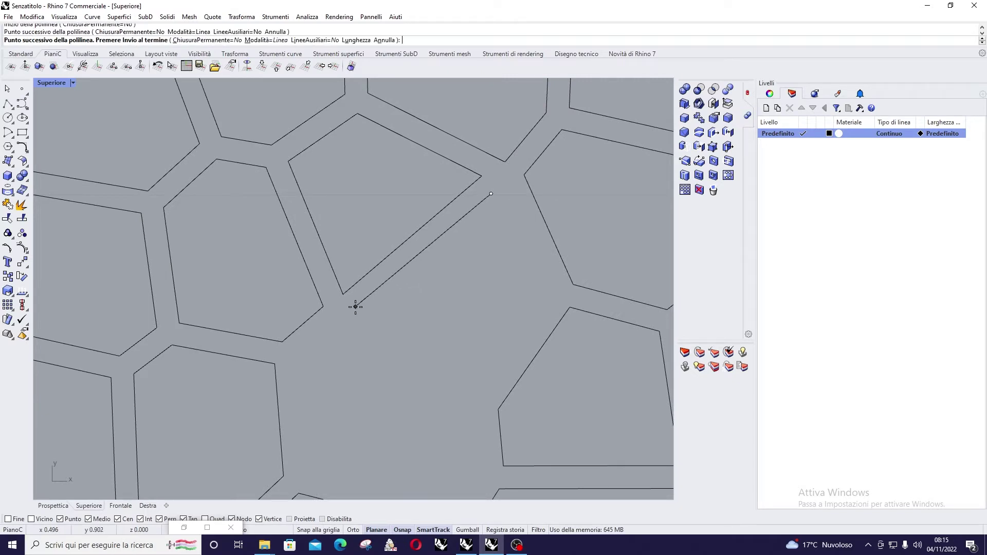
click(485, 396)
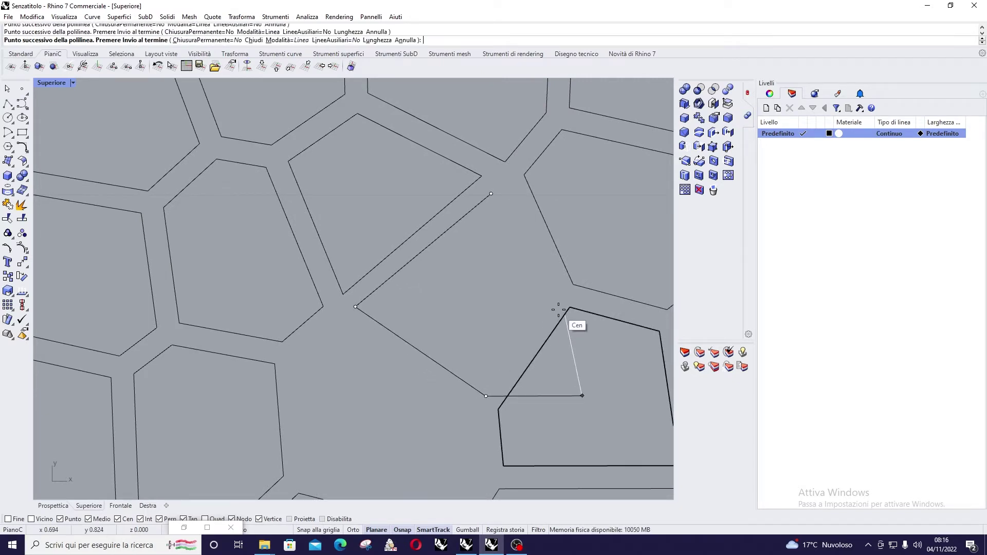
click(554, 293)
click(493, 194)
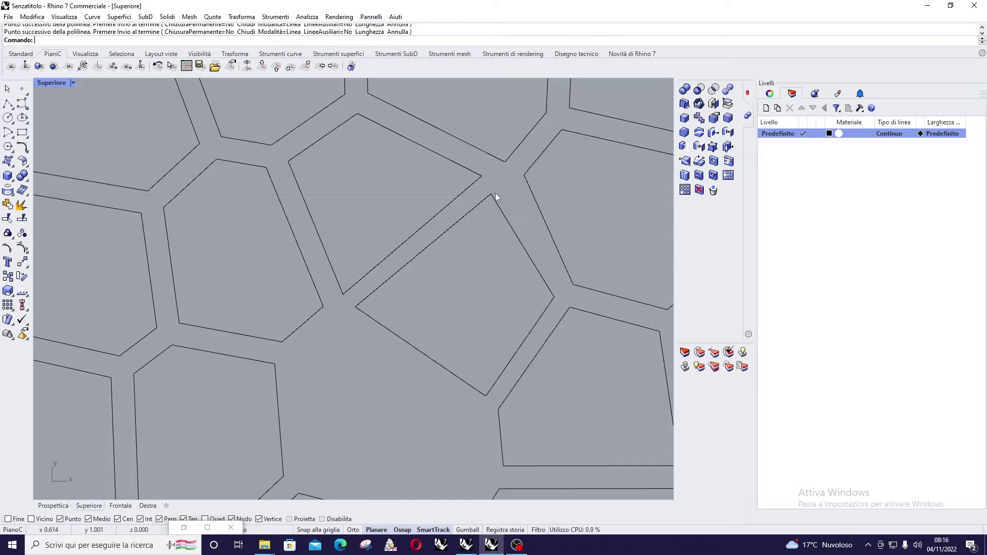
Draw a closed six-sided polyline cell filling the rest of the gap, below and beside the new four-sided cell
key(Return)
scroll(539, 206, down, 3)
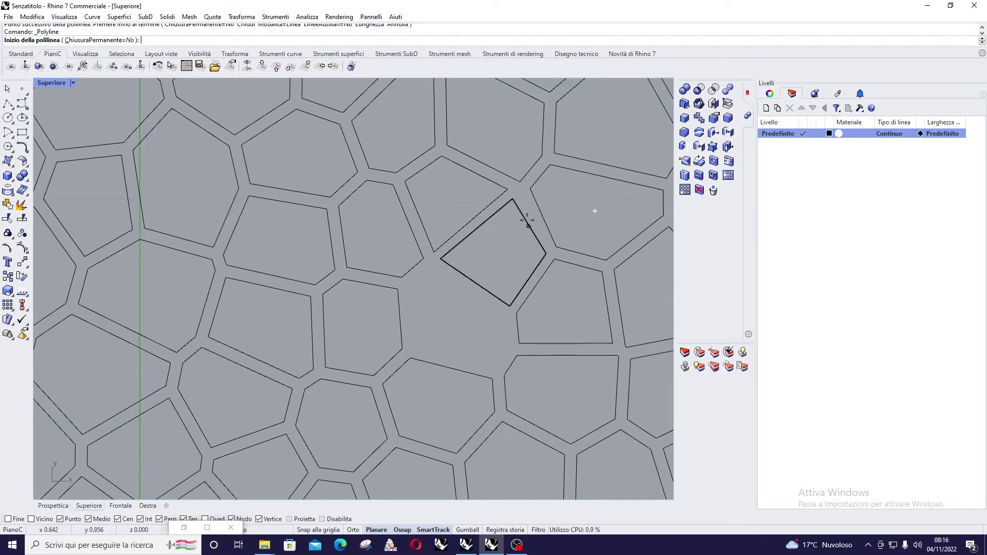
scroll(434, 262, up, 5)
click(425, 259)
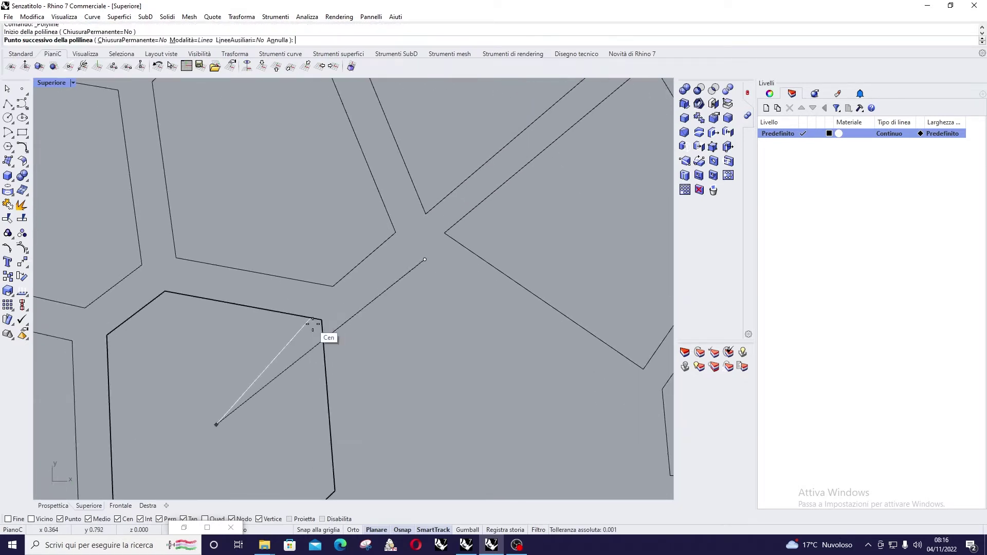
click(347, 305)
scroll(379, 282, down, 2)
scroll(379, 370, up, 2)
click(384, 336)
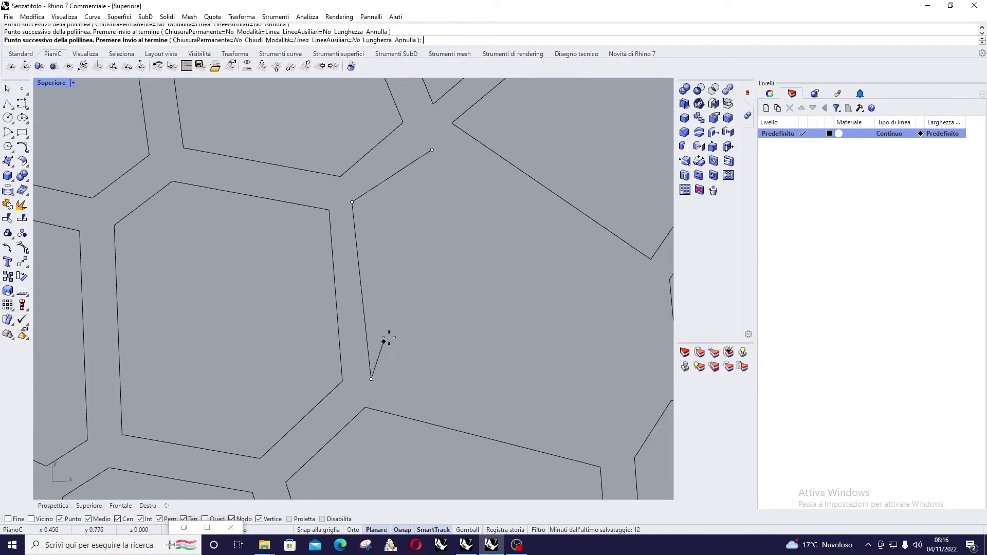
scroll(437, 360, down, 2)
scroll(510, 386, up, 3)
click(524, 395)
click(587, 322)
scroll(565, 335, down, 2)
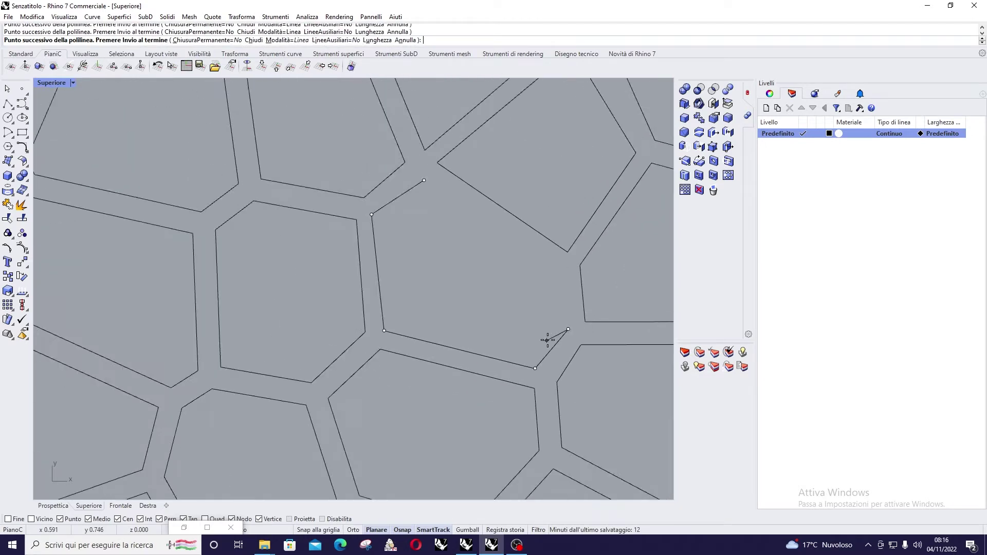
scroll(558, 288, up, 2)
click(308, 111)
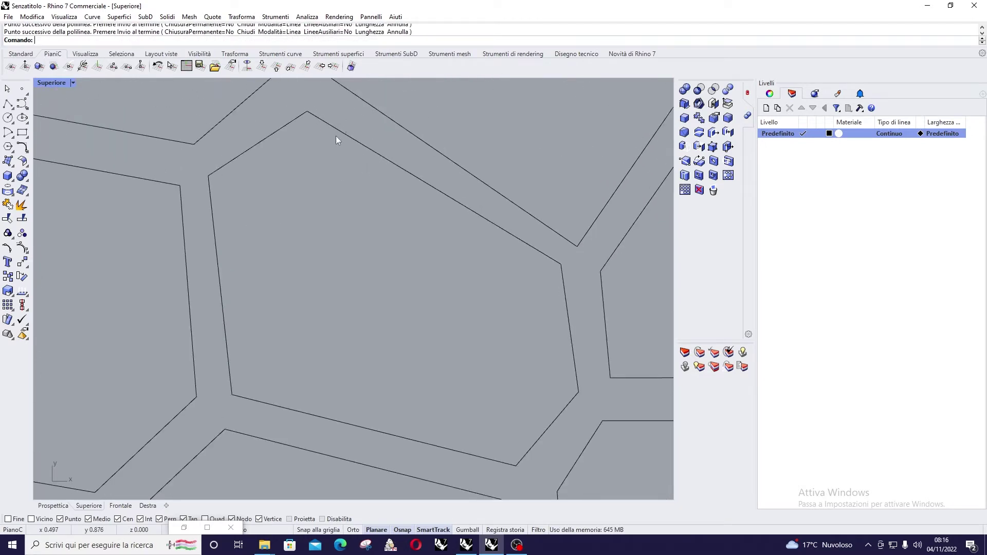
Fill the empty cell in the lower-left part of the pattern with a closed polyline parallel to the surrounding cells
scroll(462, 184, down, 5)
scroll(493, 180, down, 3)
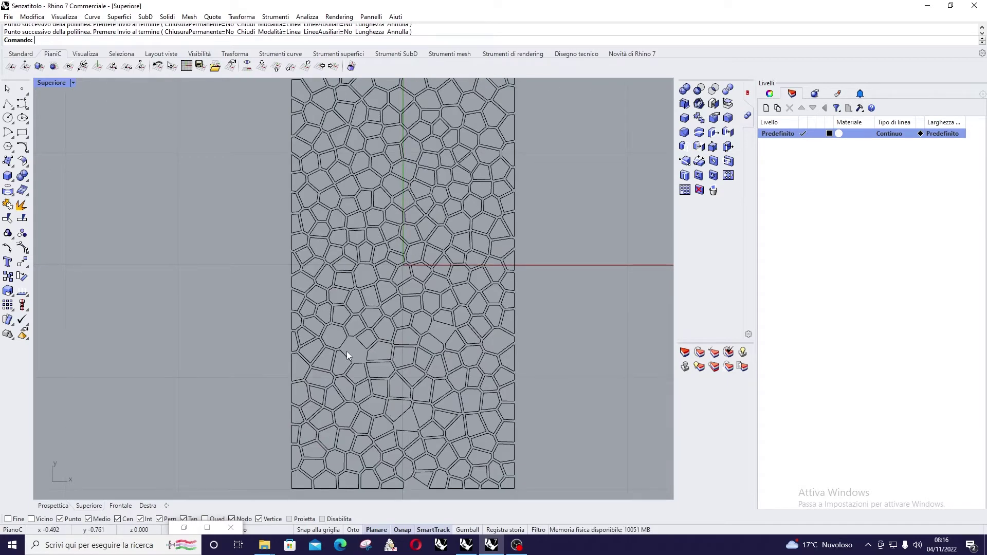
scroll(346, 352, up, 10)
key(Return)
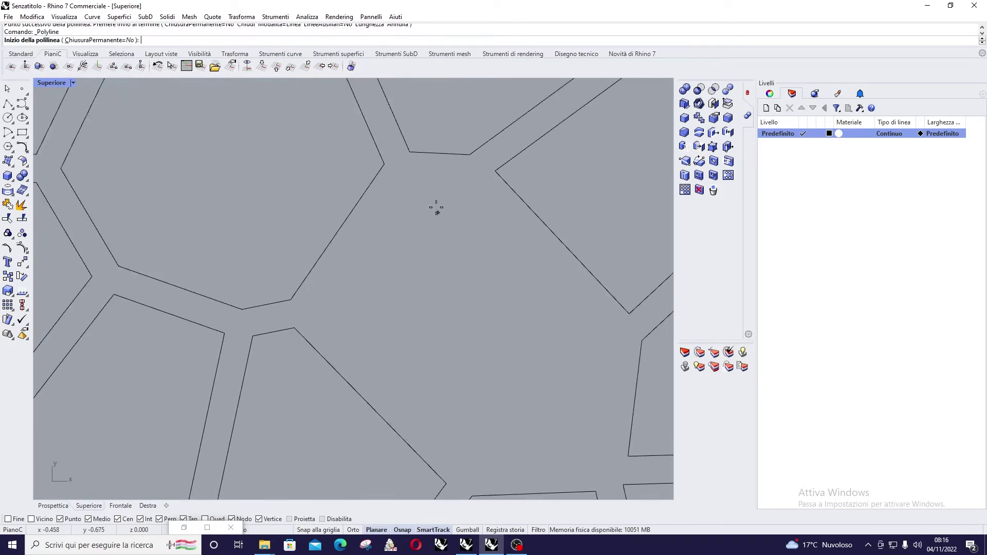
click(416, 186)
click(320, 313)
scroll(334, 315, down, 3)
scroll(370, 354, up, 2)
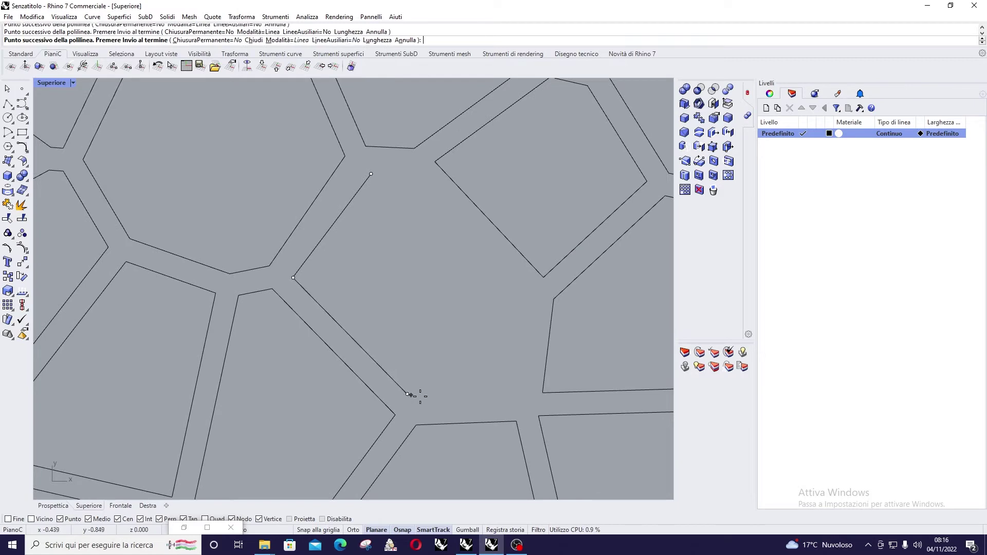
click(511, 395)
click(529, 286)
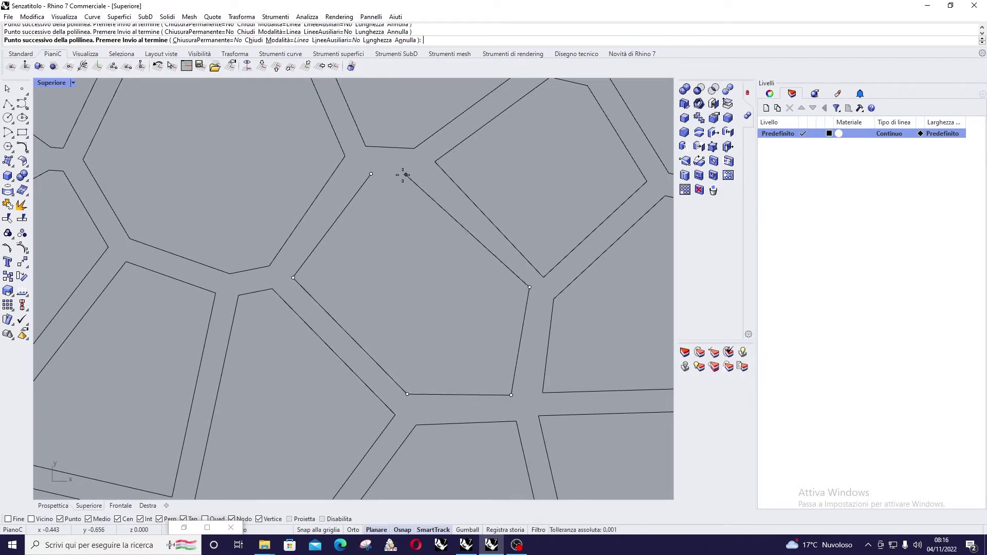
click(371, 174)
Draw a closed four-sided polyline in the missing cell along the rectangle's bottom edge, just right of the vertical axis
scroll(458, 295, down, 5)
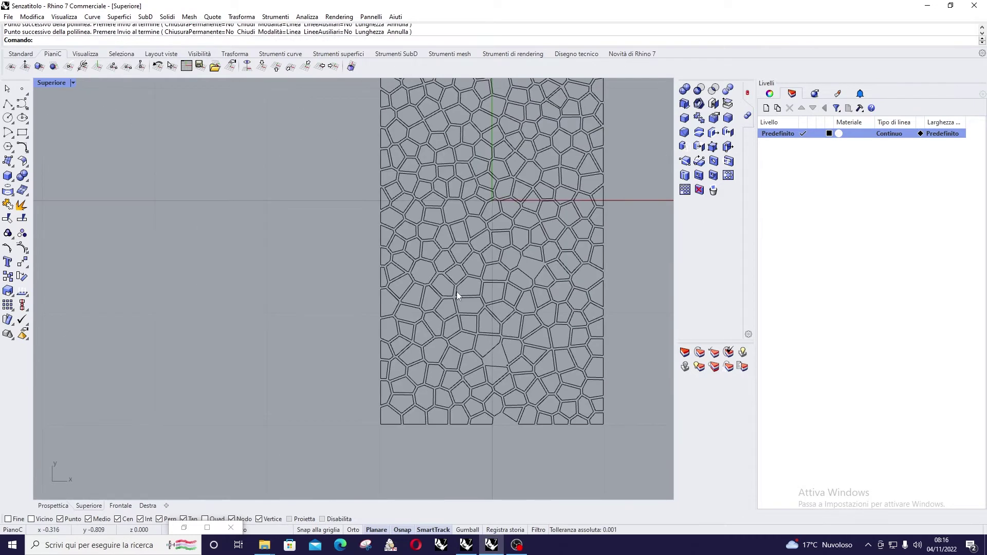
scroll(475, 433, up, 10)
key(Return)
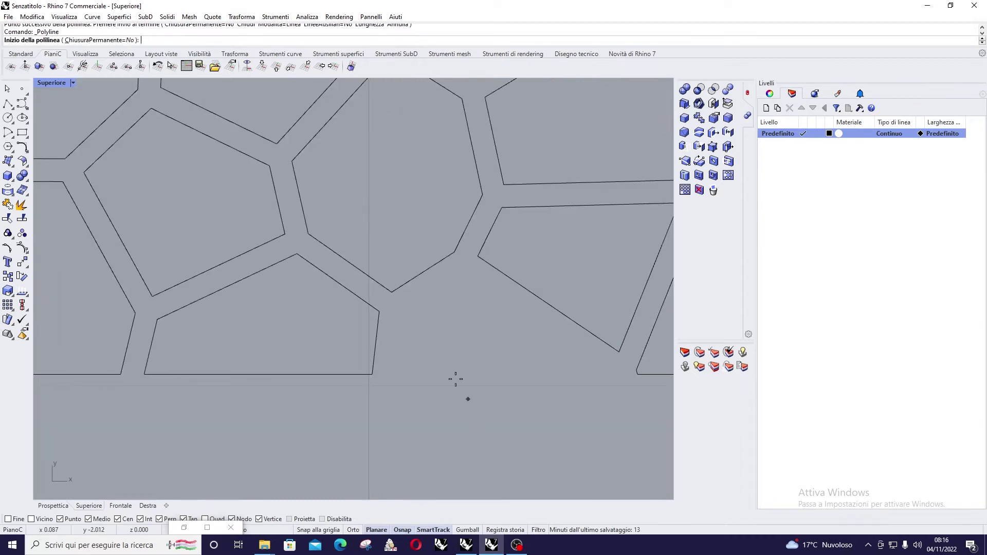
click(385, 372)
click(612, 371)
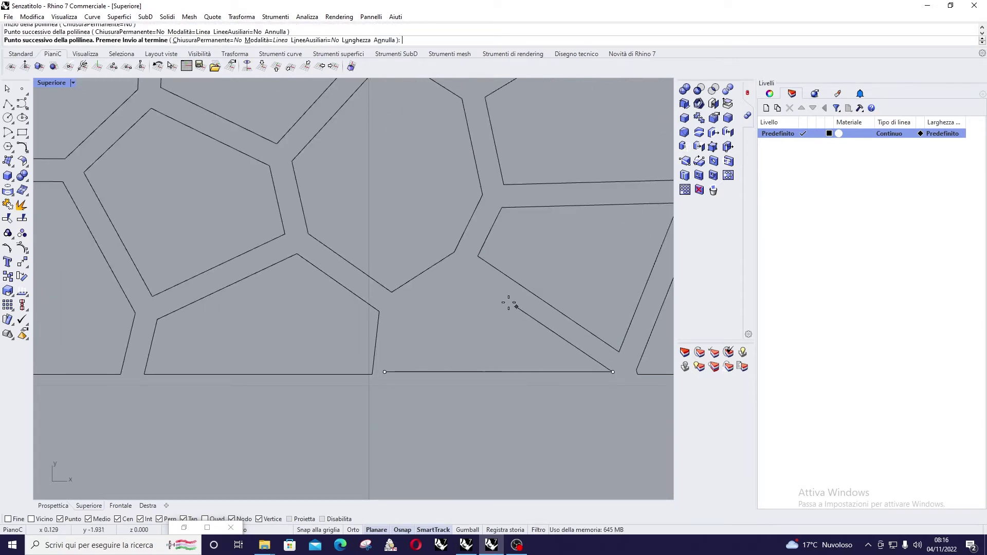
click(467, 269)
click(408, 303)
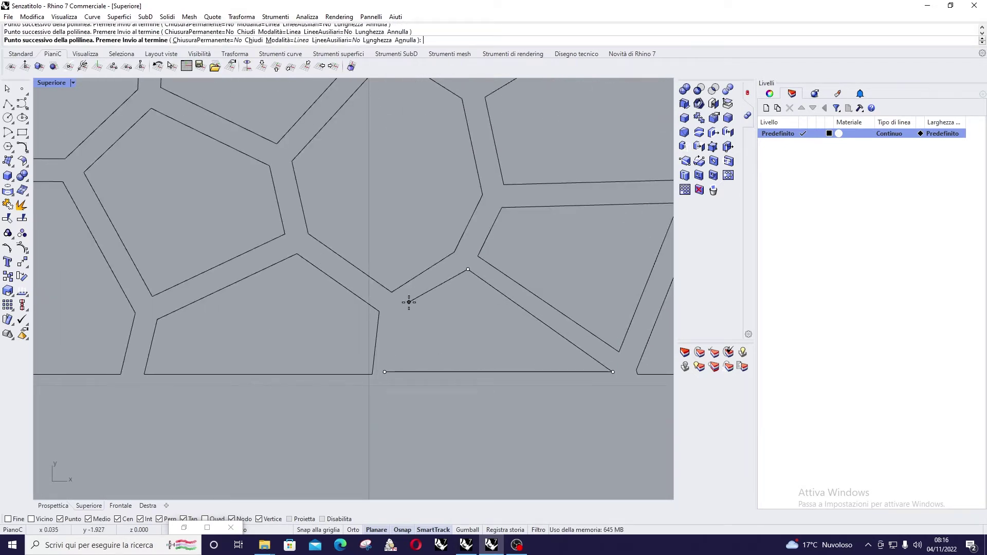
click(384, 371)
Draw a closed four-sided polyline in the empty cell beside the tiny stray triangle in the pattern's lower part
scroll(480, 384, down, 10)
scroll(439, 263, up, 10)
key(Return)
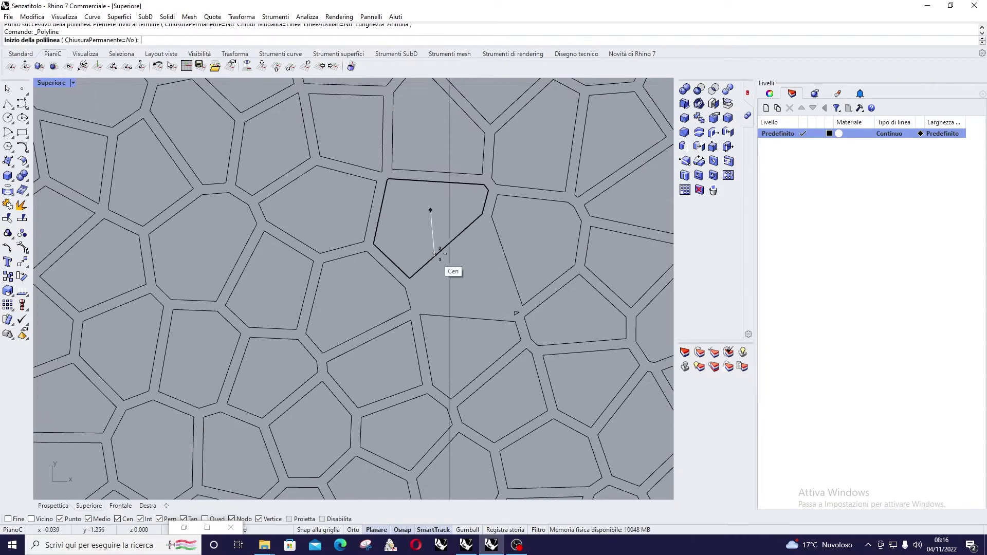
click(458, 226)
click(332, 337)
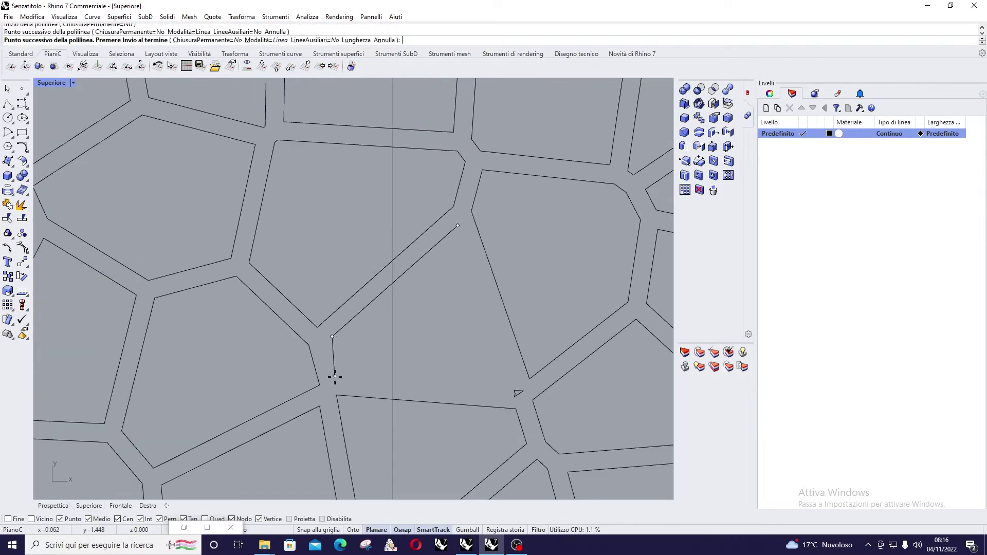
click(338, 380)
scroll(502, 395, up, 6)
click(503, 395)
scroll(502, 396, down, 5)
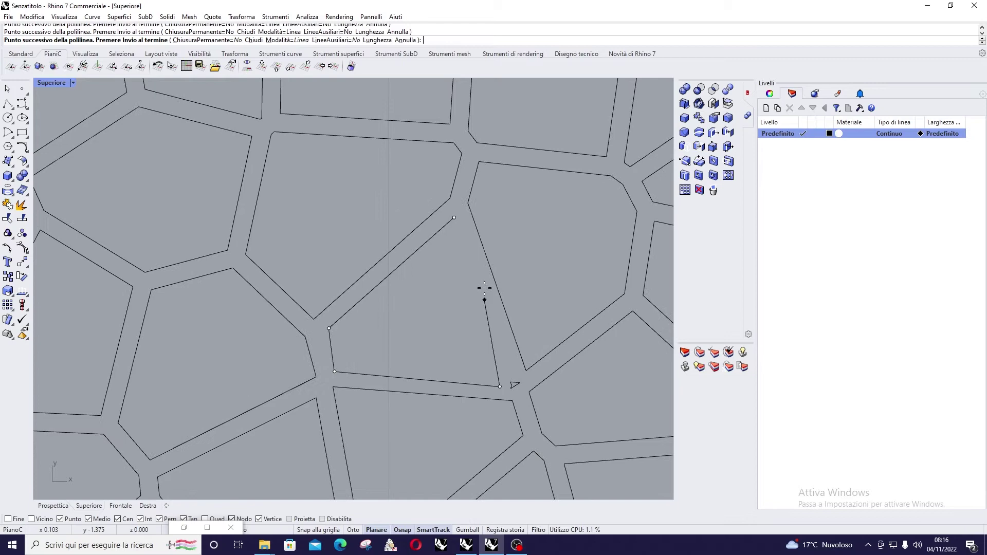
click(456, 220)
Cancel the restarted polyline and delete the tiny stray triangle beside the new cell
key(Return)
scroll(485, 381, up, 5)
key(Escape)
drag(517, 405, 519, 405)
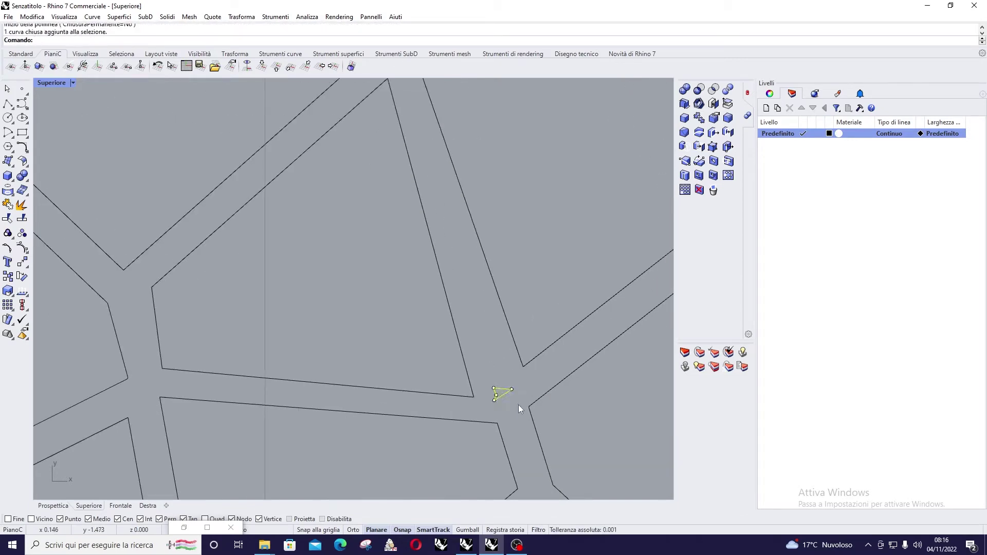
key(Delete)
Fill the remaining empty cell right of the vertical axis, below the horizontal axis, with a closed four-sided polyline
scroll(477, 362, down, 8)
scroll(468, 301, up, 10)
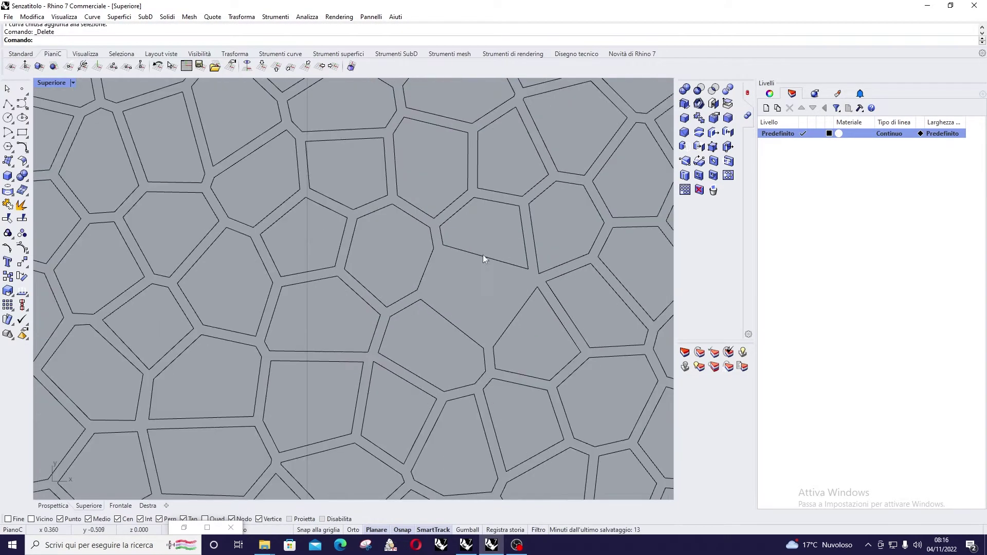
key(Return)
click(420, 240)
click(378, 337)
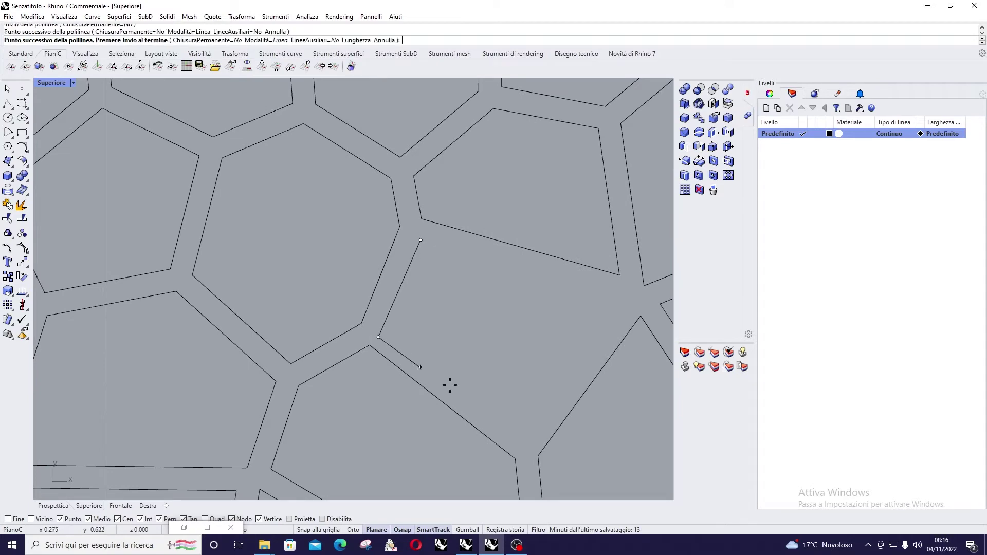
click(523, 443)
click(616, 302)
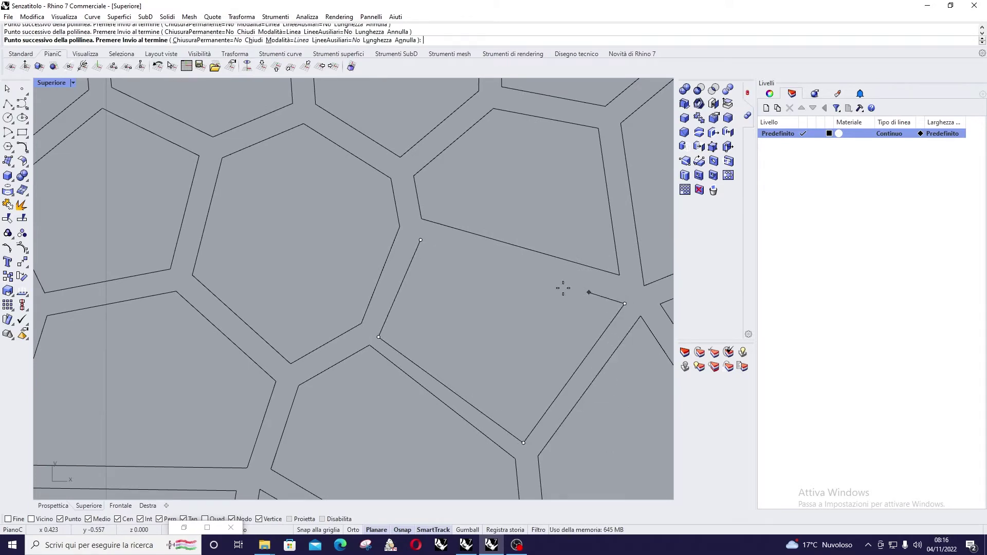
click(420, 240)
Check the pattern for remaining gaps, group all its cell curves, and return to the four-viewport layout
scroll(494, 277, down, 10)
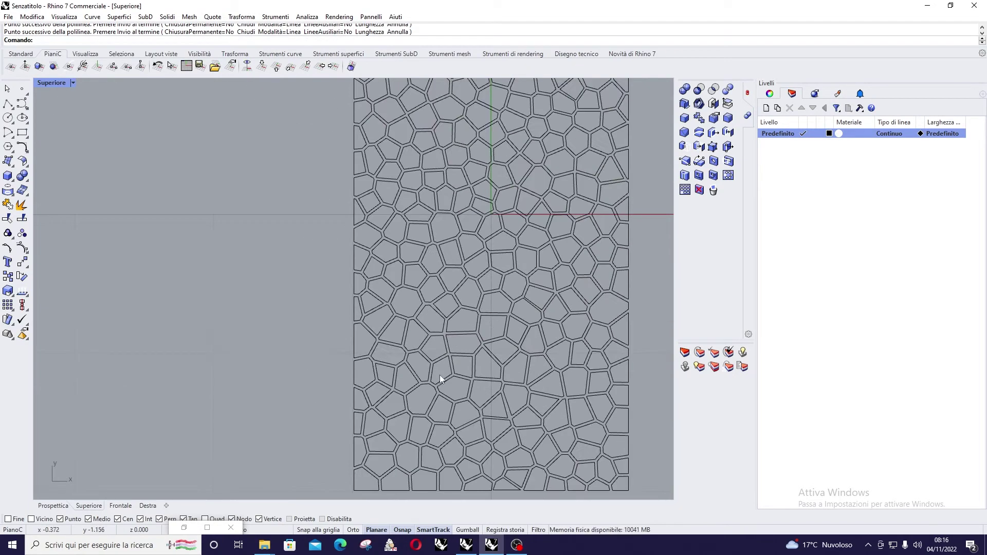
scroll(406, 359, up, 2)
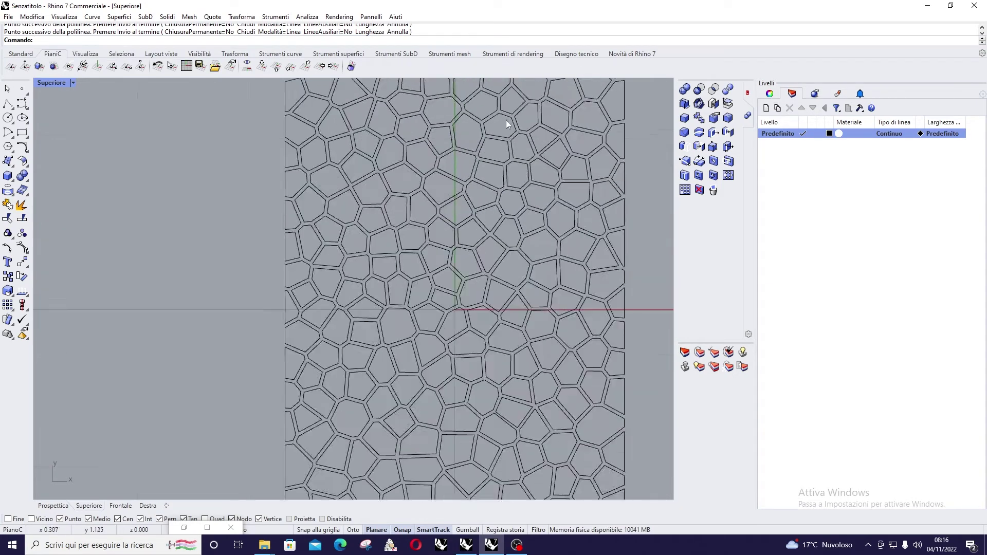
right_drag(506, 119, 470, 378)
scroll(465, 358, down, 2)
scroll(464, 358, down, 1)
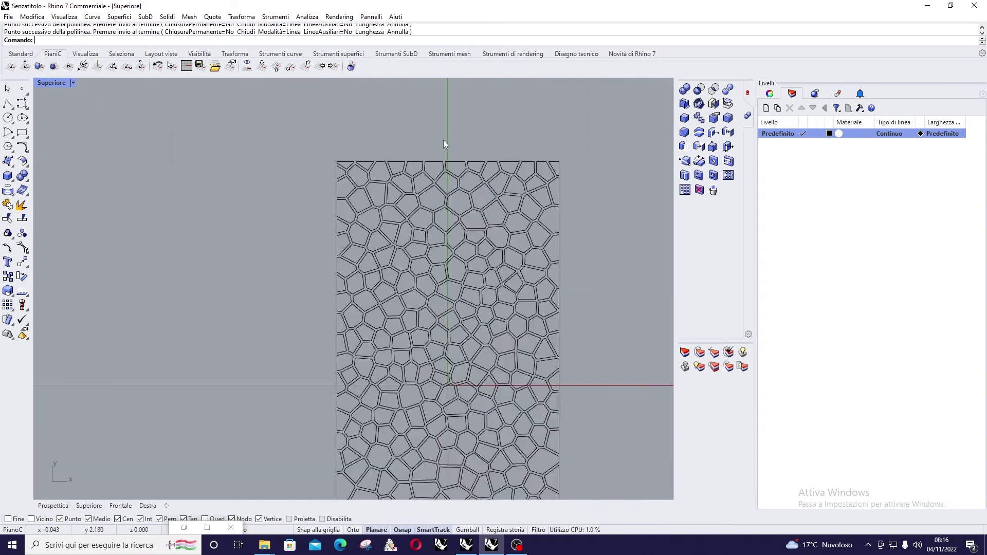
scroll(443, 140, down, 2)
drag(470, 227, 596, 480)
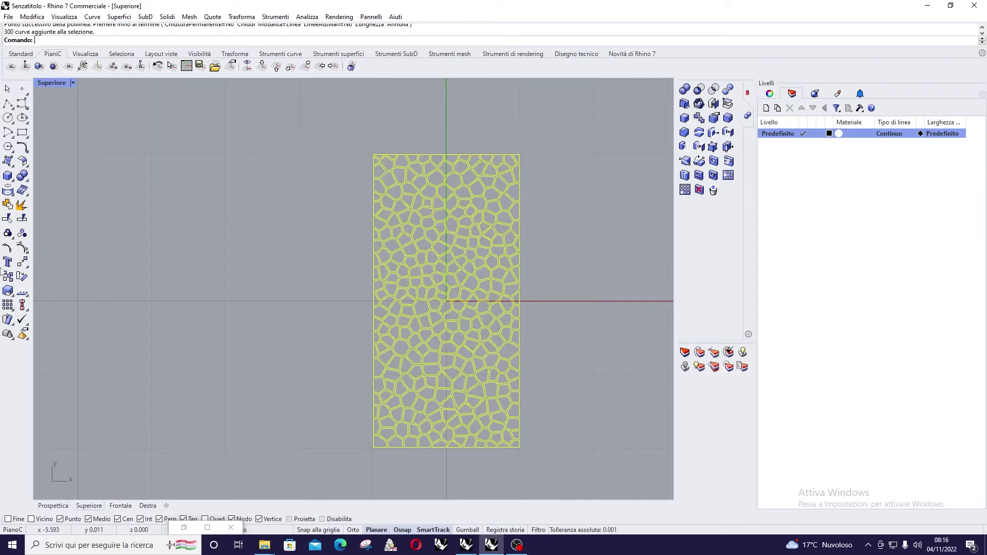
click(9, 233)
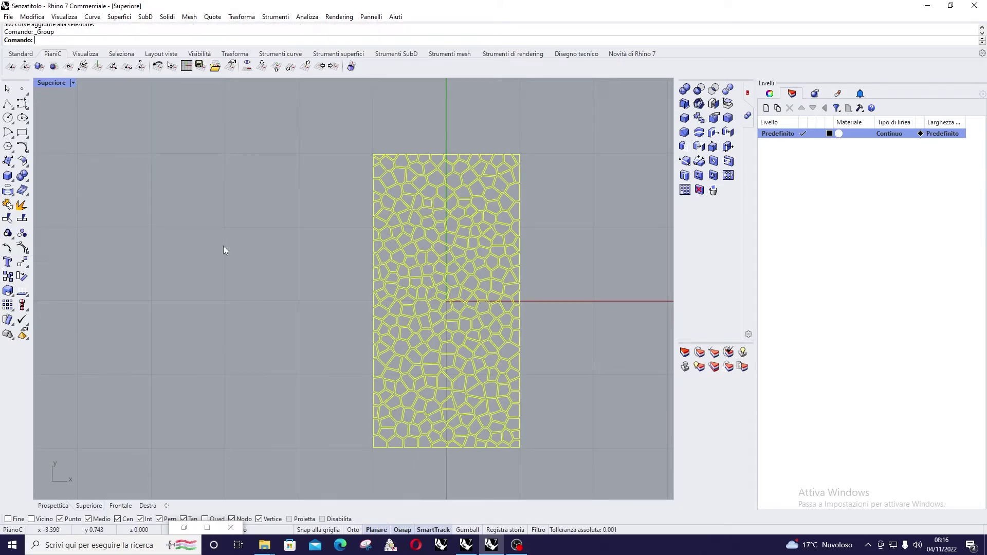
key(Escape)
scroll(573, 203, down, 5)
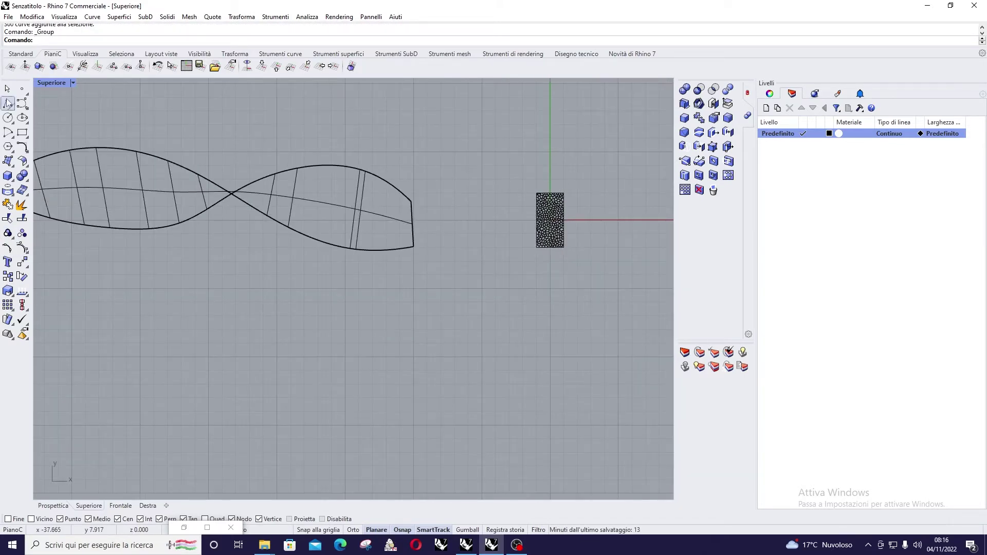
double_click(42, 83)
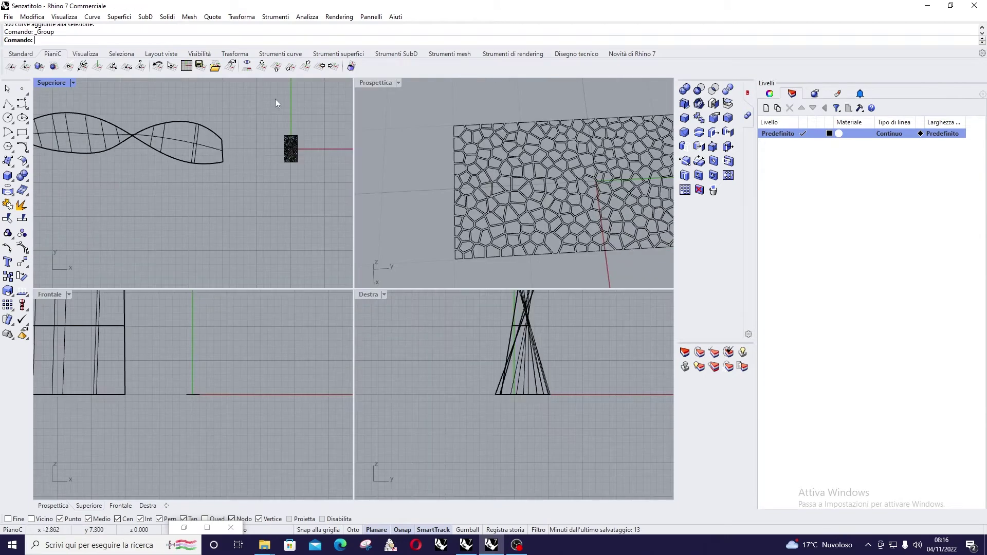
Flatten the curved lofted surface with Smash in the maximized Perspective viewport and dismiss the area deviation report
double_click(366, 84)
scroll(394, 205, down, 6)
right_drag(420, 218, 334, 251)
scroll(411, 255, down, 1)
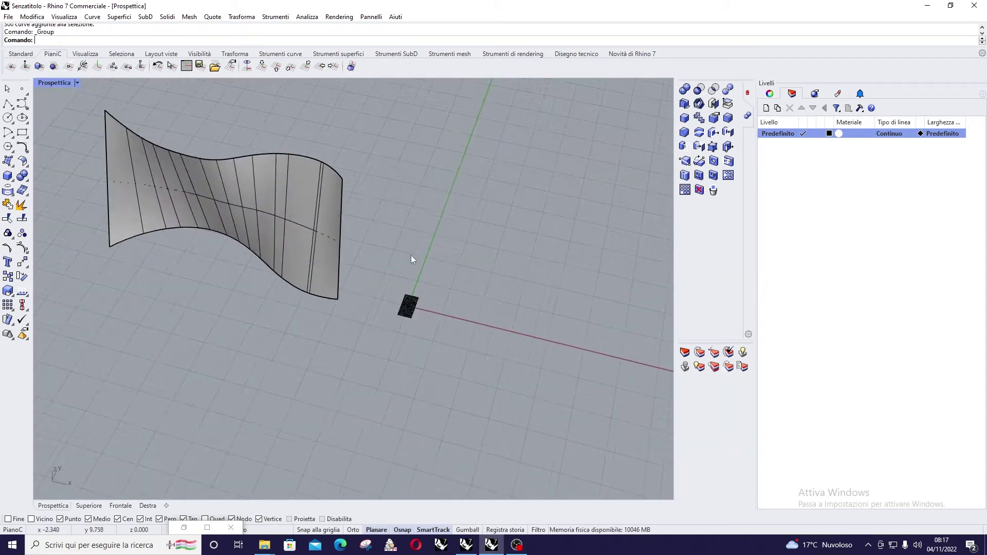
scroll(273, 200, up, 2)
click(273, 199)
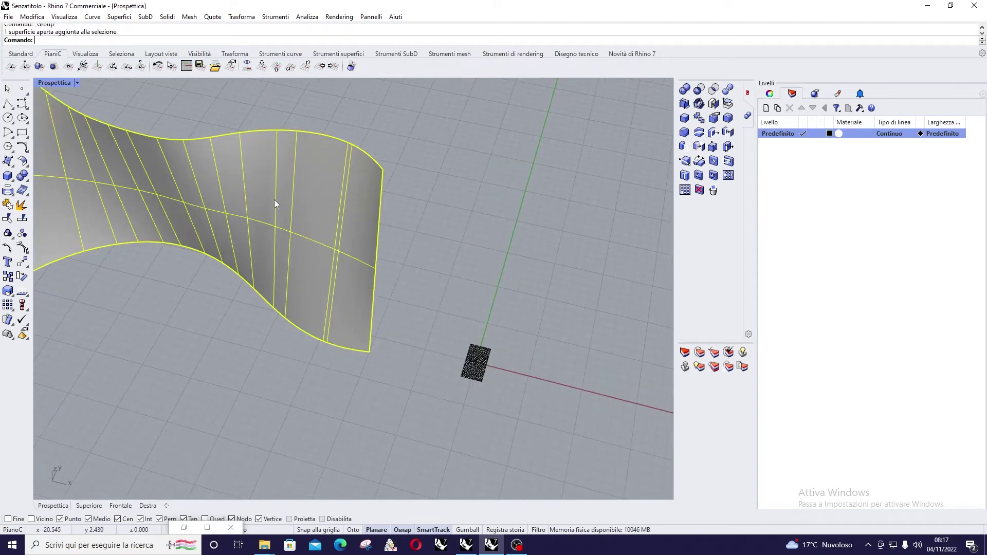
click(28, 164)
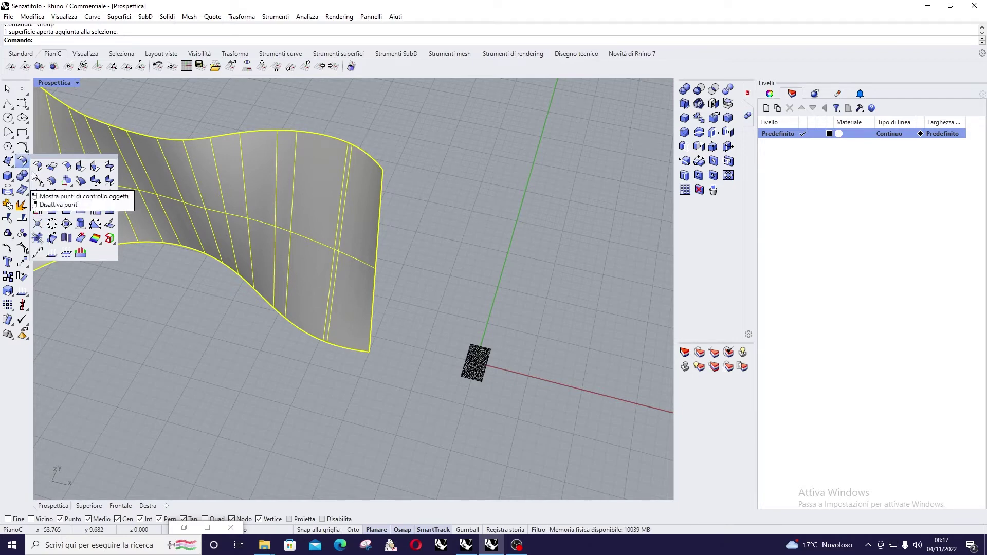
click(39, 239)
scroll(433, 297, down, 4)
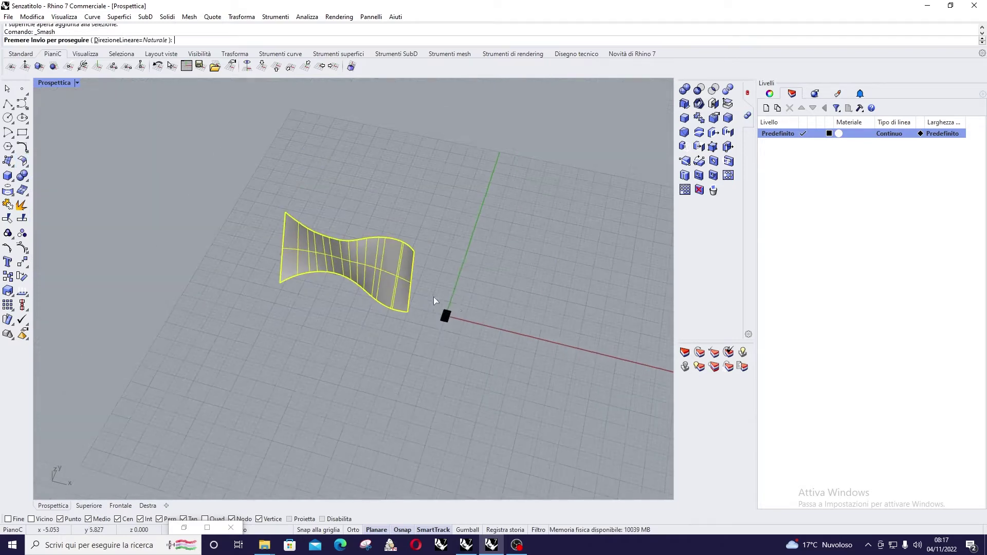
right_drag(433, 297, 421, 327)
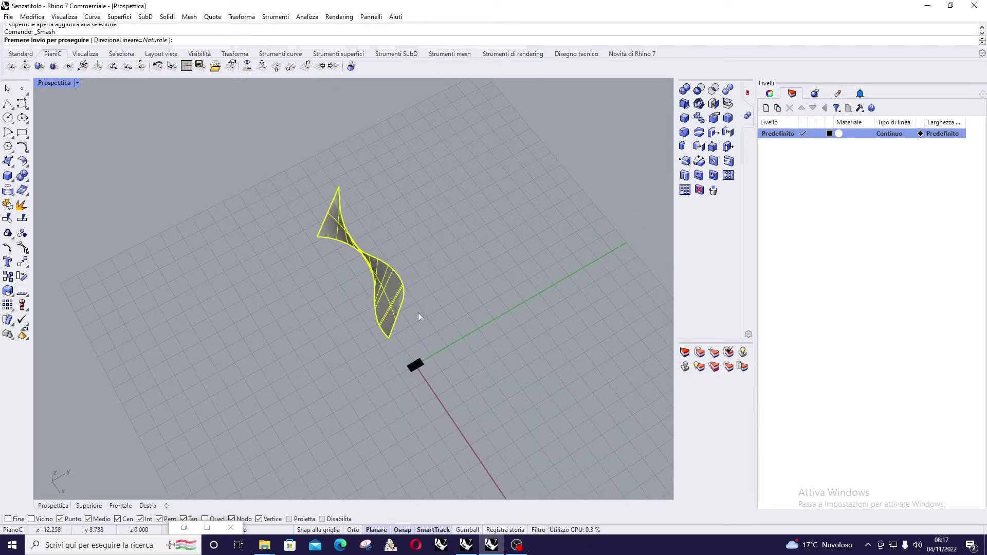
key(Return)
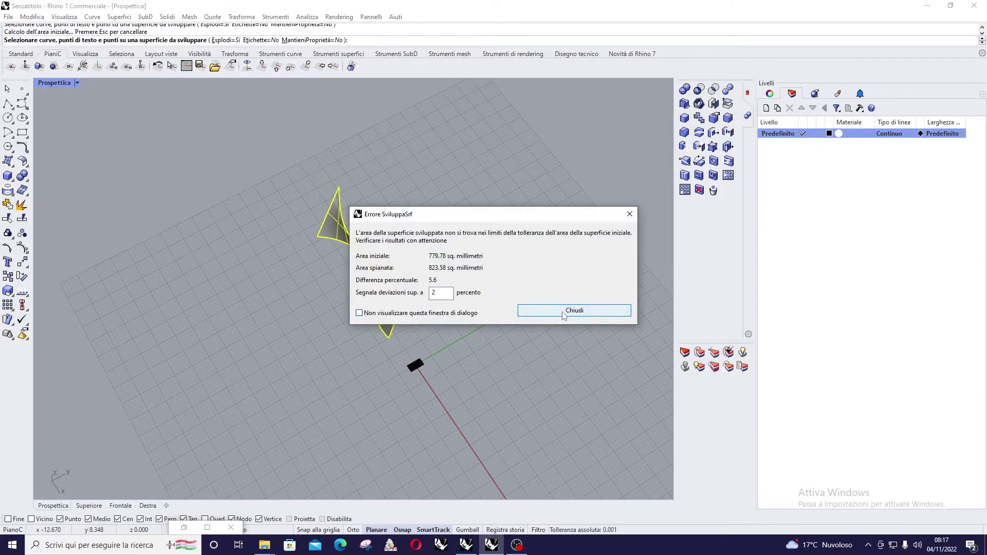
click(535, 313)
right_drag(520, 345, 419, 359)
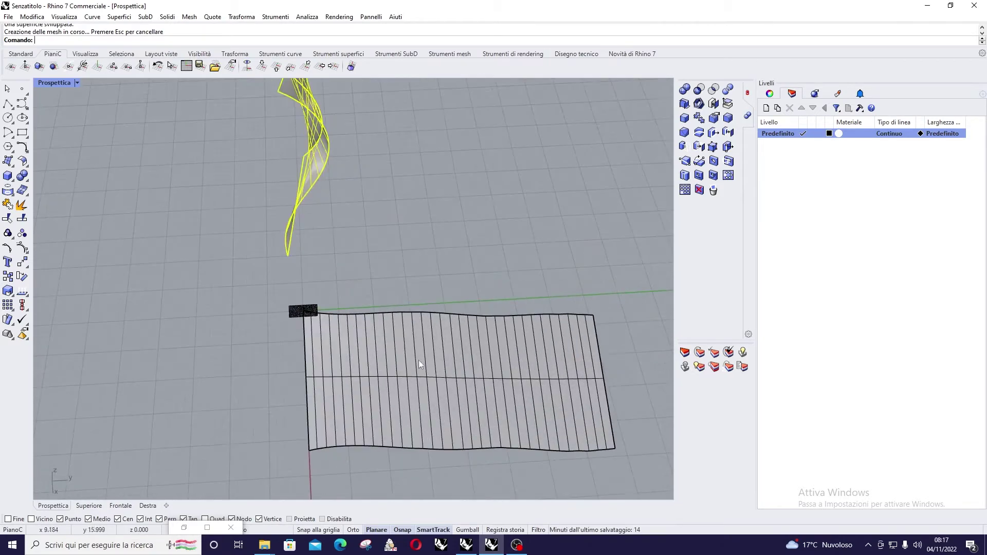
Scale up the grouped Voronoi pattern from its outer corner until its long side nearly matches the flattened surface's length
click(445, 228)
scroll(360, 271, up, 3)
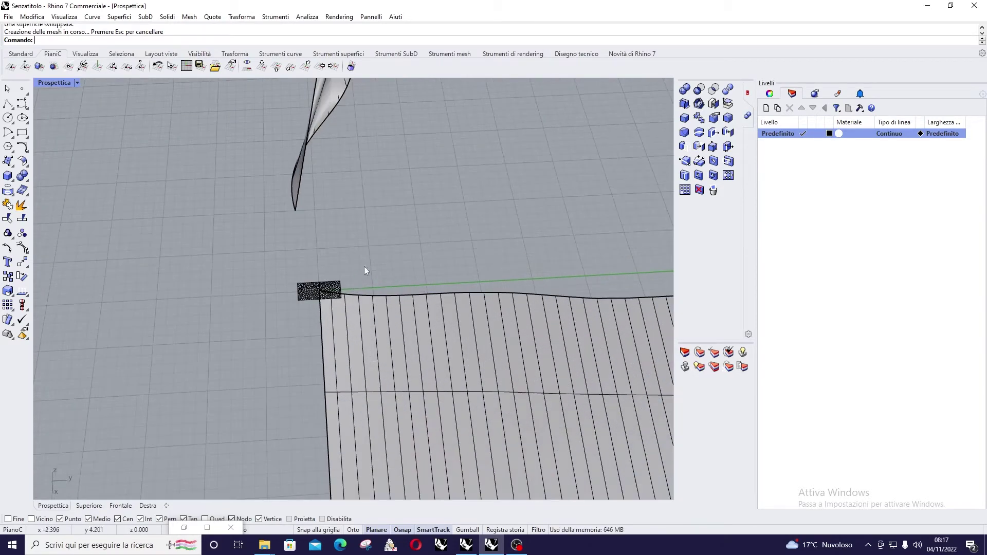
drag(273, 266, 350, 303)
scroll(328, 300, up, 5)
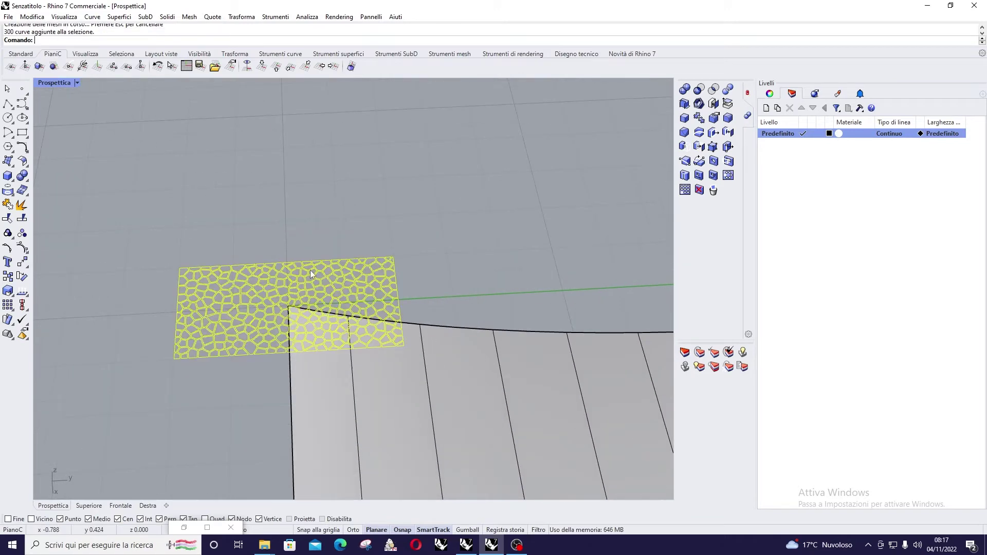
key(Return)
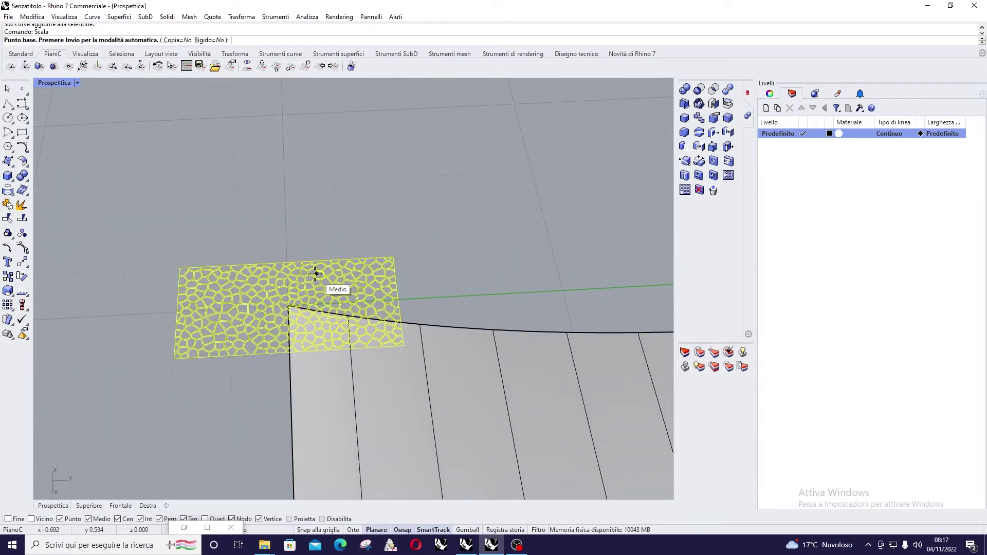
click(179, 268)
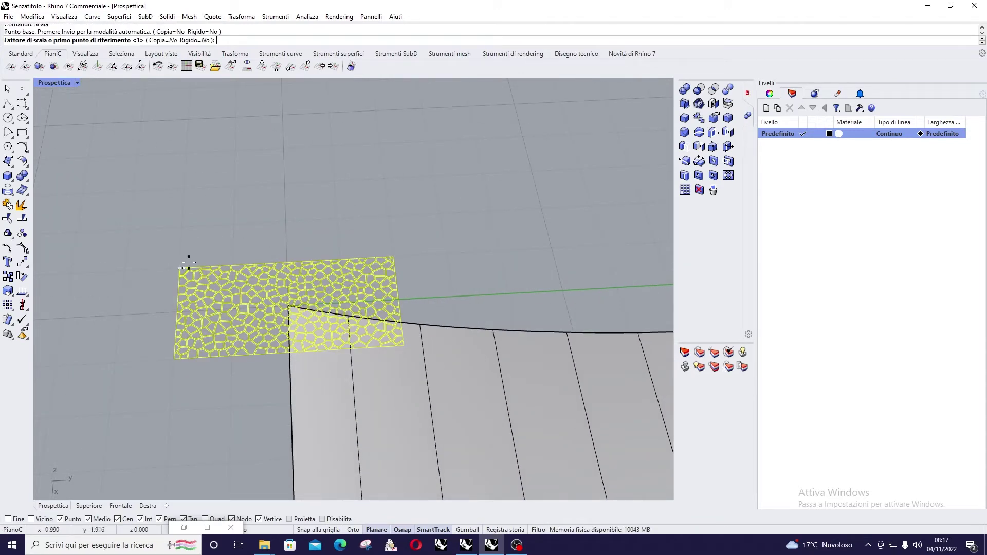
click(403, 256)
scroll(403, 257, down, 8)
scroll(493, 243, up, 8)
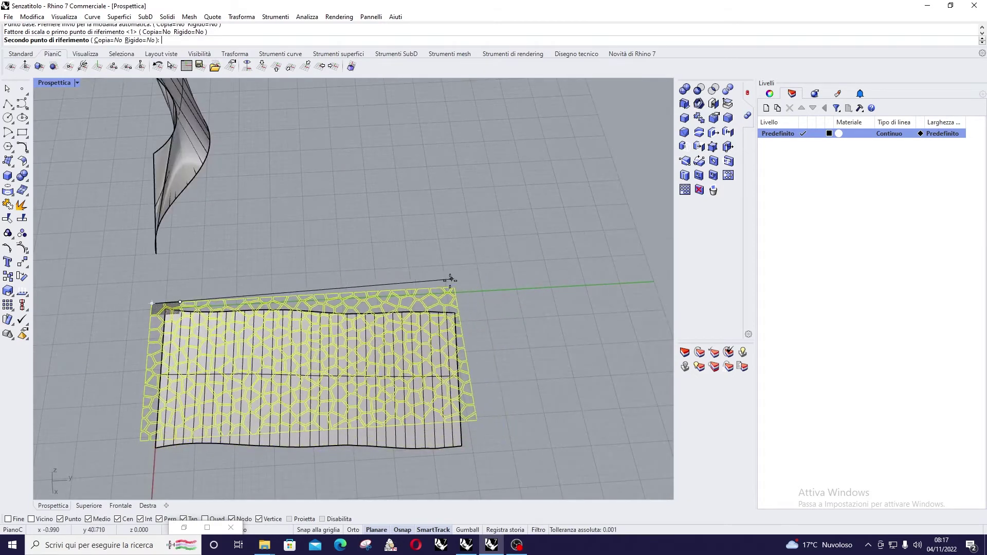
click(448, 289)
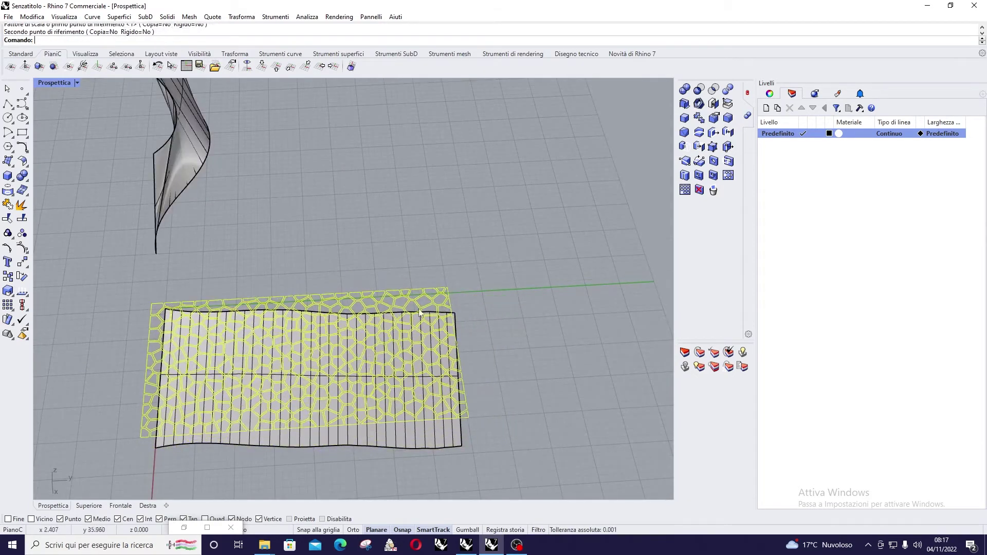
Rotate the Voronoi pattern about its outer corner so its long side runs parallel to the flattened surface's long edge
click(22, 276)
scroll(151, 304, up, 2)
click(152, 303)
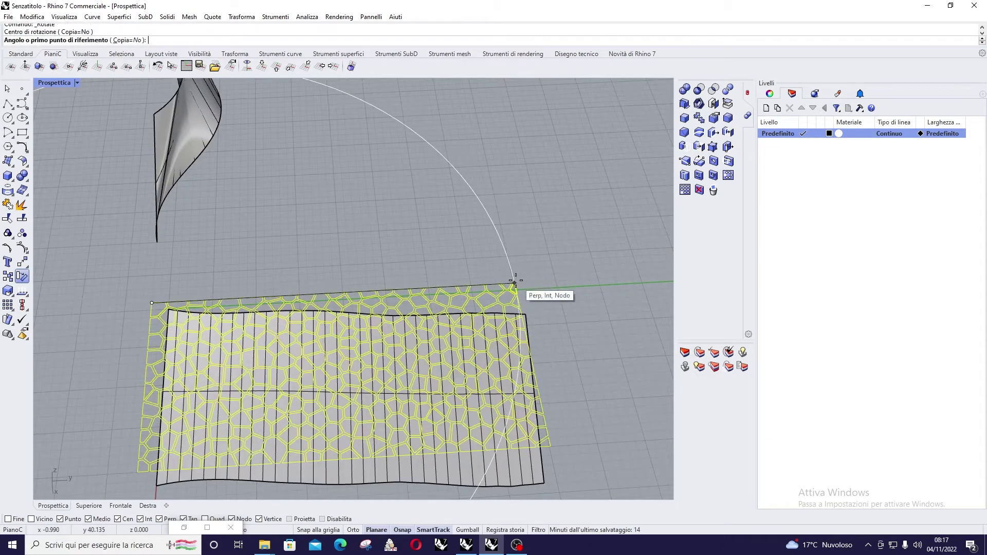
click(514, 283)
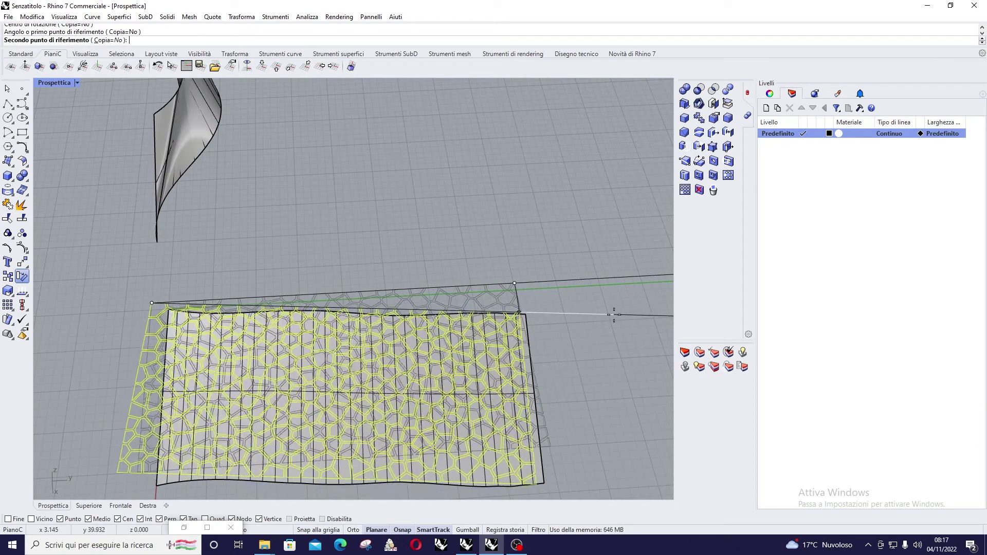
click(614, 315)
Enlarge the rotated Voronoi pattern from the same corner so it extends past all edges of the flattened surface
scroll(534, 309, down, 3)
scroll(534, 308, up, 4)
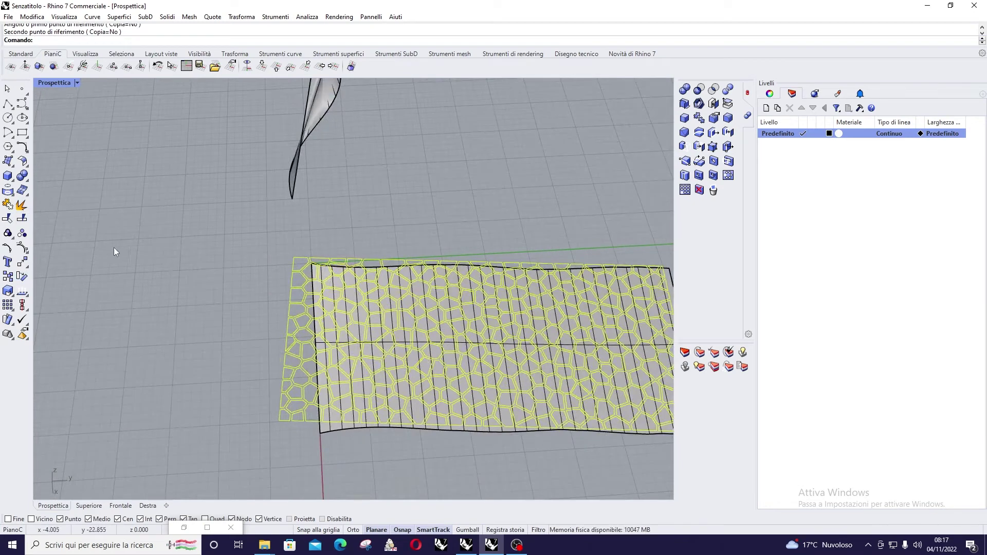
text(Scala)
key(Return)
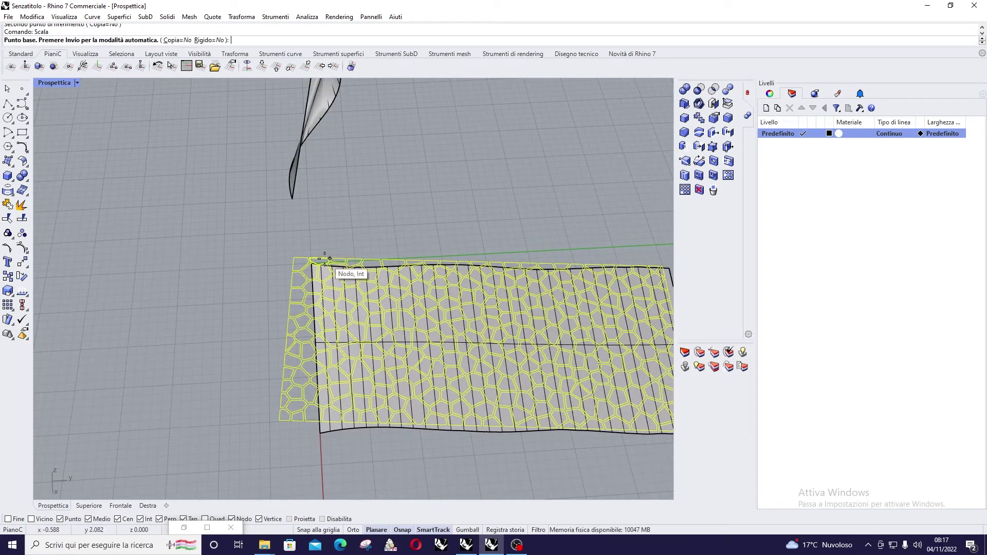
click(294, 252)
scroll(617, 254, down, 2)
scroll(527, 267, up, 2)
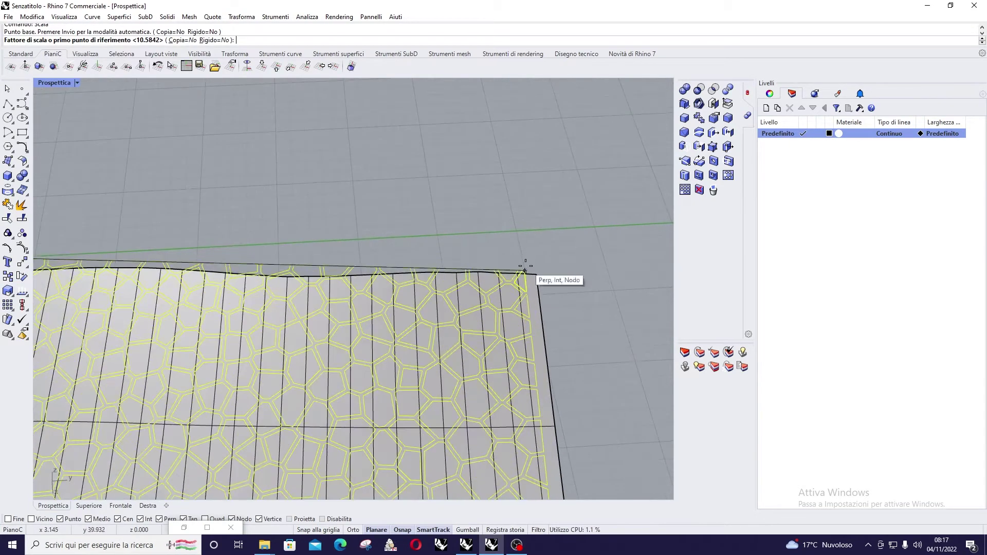
click(529, 268)
scroll(545, 267, down, 2)
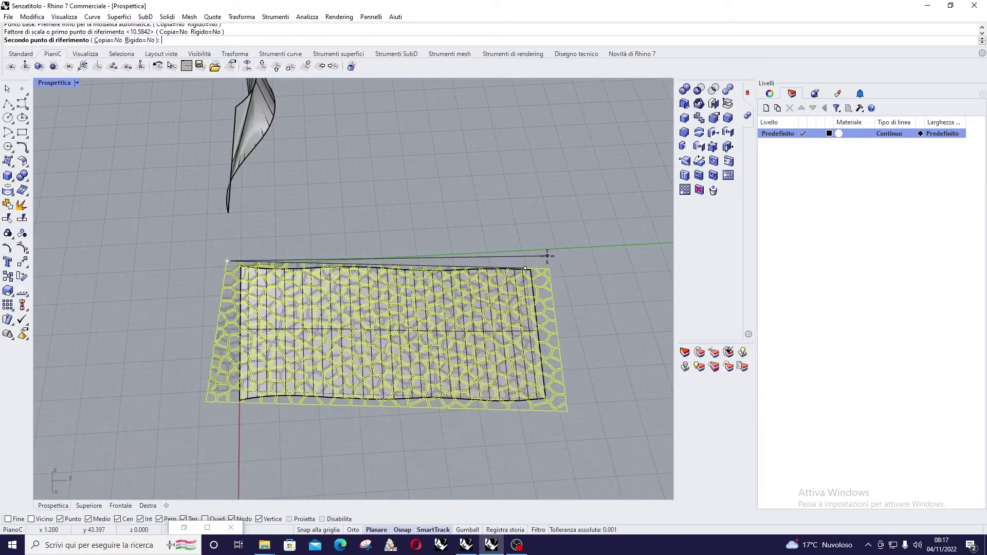
click(540, 255)
scroll(431, 275, up, 2)
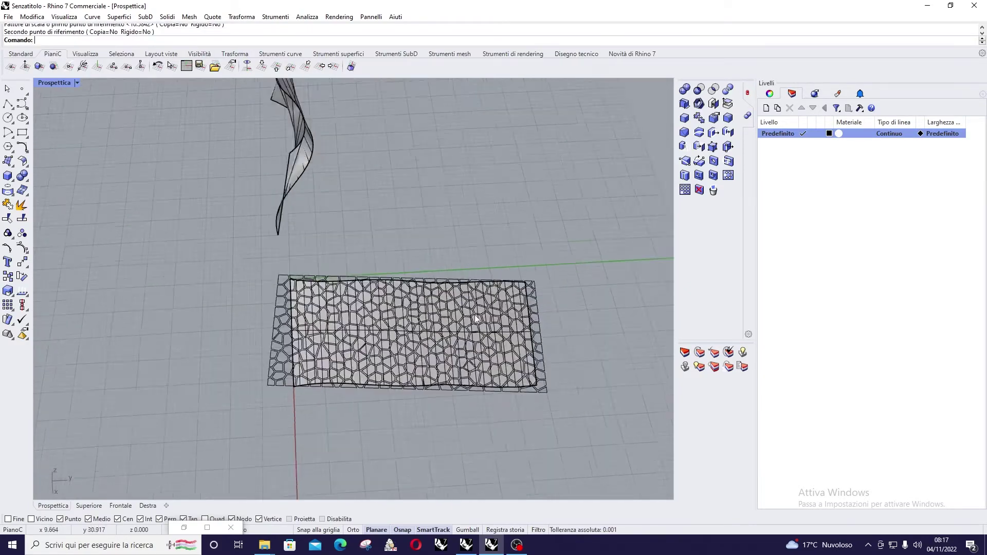
scroll(469, 347, down, 2)
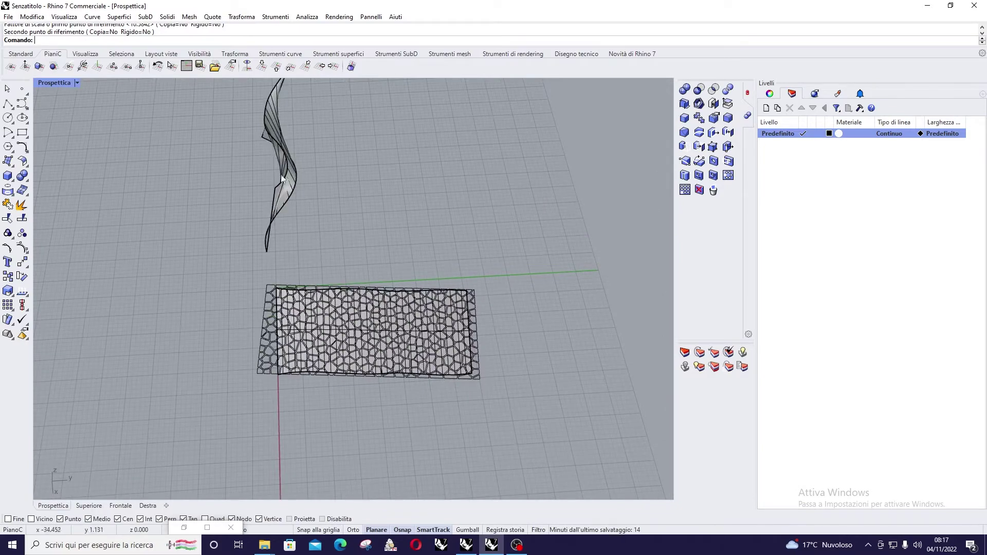
right_drag(318, 229, 314, 297)
scroll(314, 297, up, 2)
scroll(359, 293, down, 2)
scroll(405, 286, up, 4)
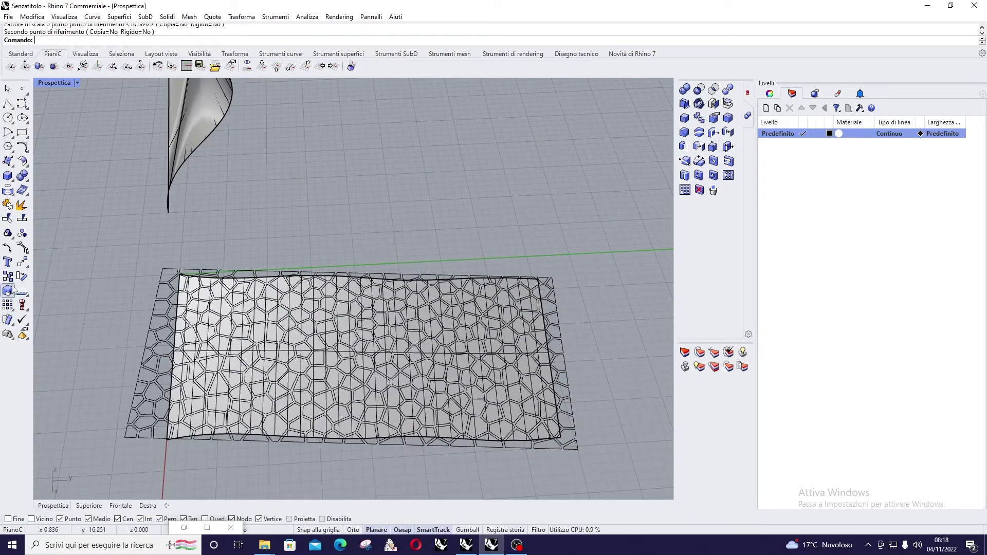
click(12, 326)
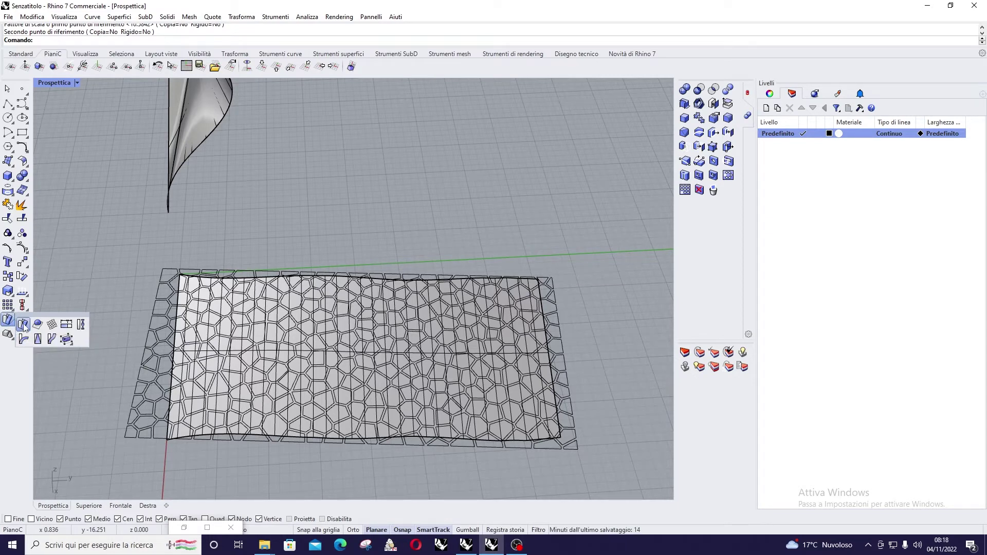
click(23, 325)
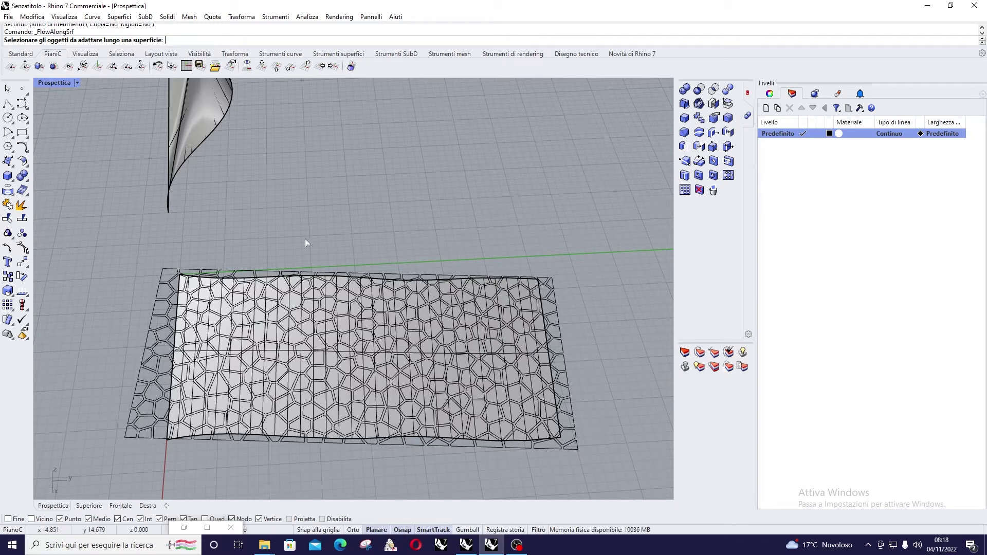
click(154, 338)
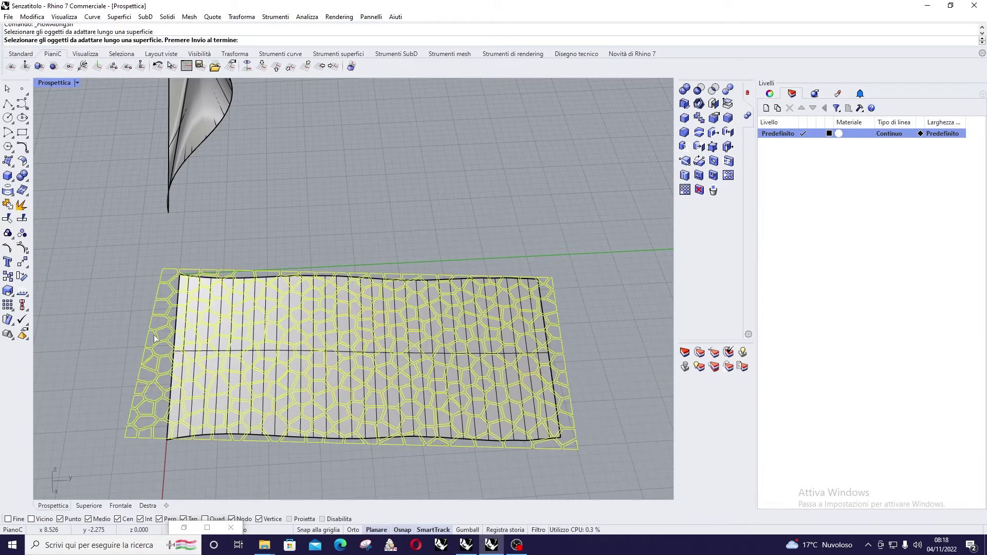
key(Return)
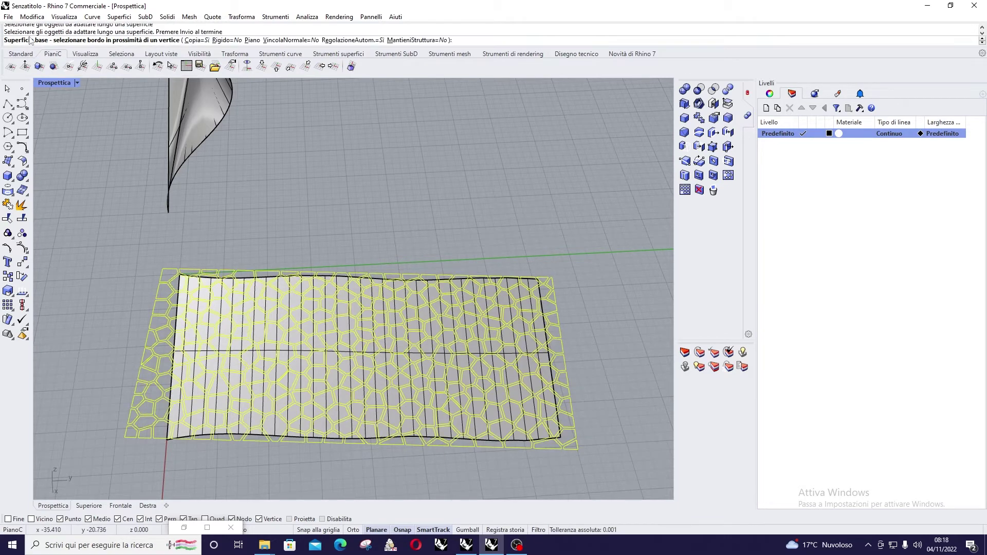
scroll(173, 400, up, 5)
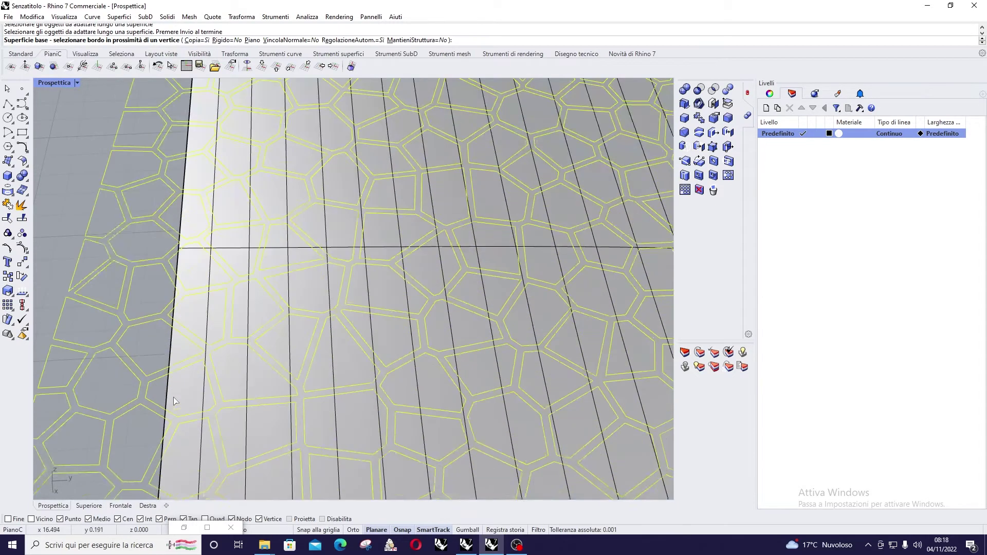
click(173, 358)
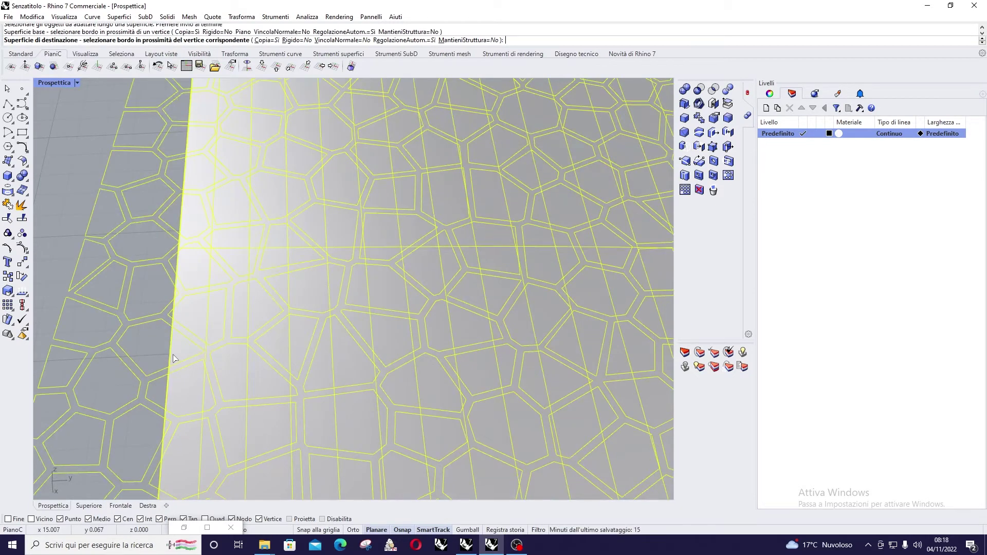
scroll(174, 358, down, 5)
key(ctrl+z)
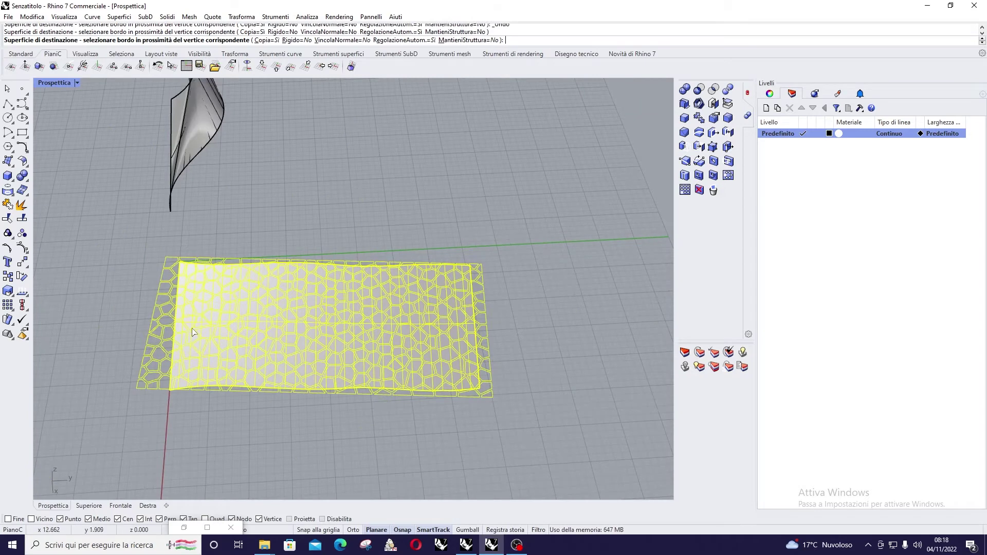
key(Escape)
Start Flow Along Surface with the grouped Voronoi pattern and pick the flattened surface near its corner on the red axis as base
key(Return)
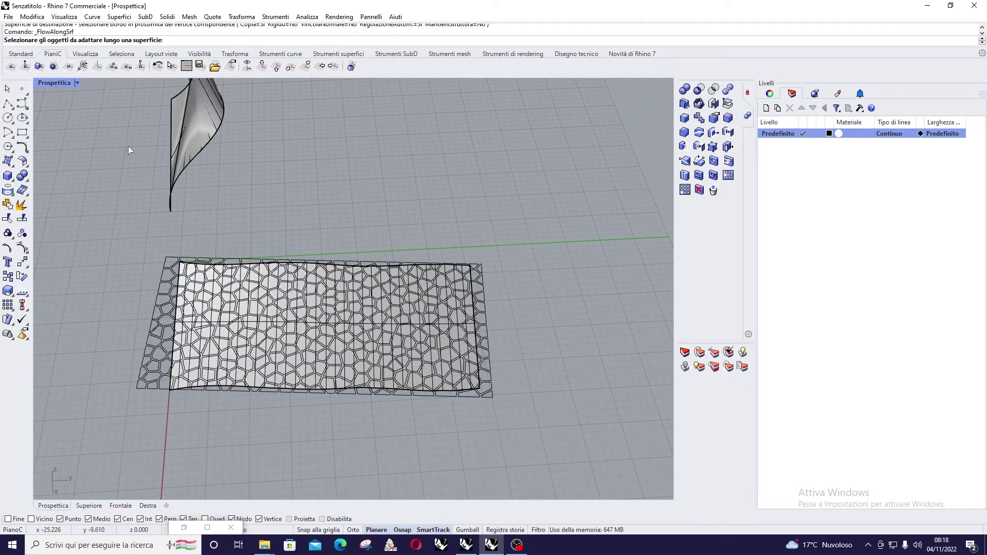
click(165, 304)
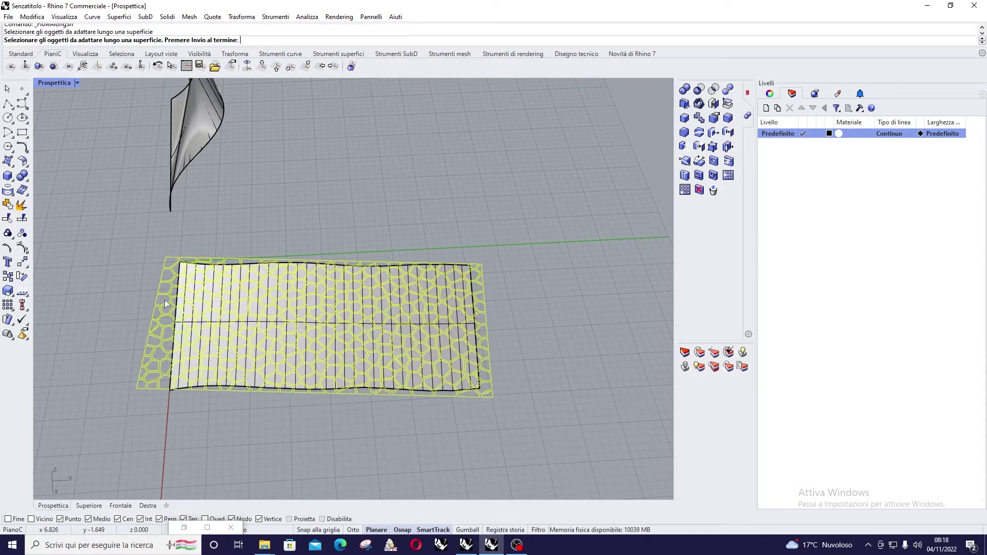
key(Return)
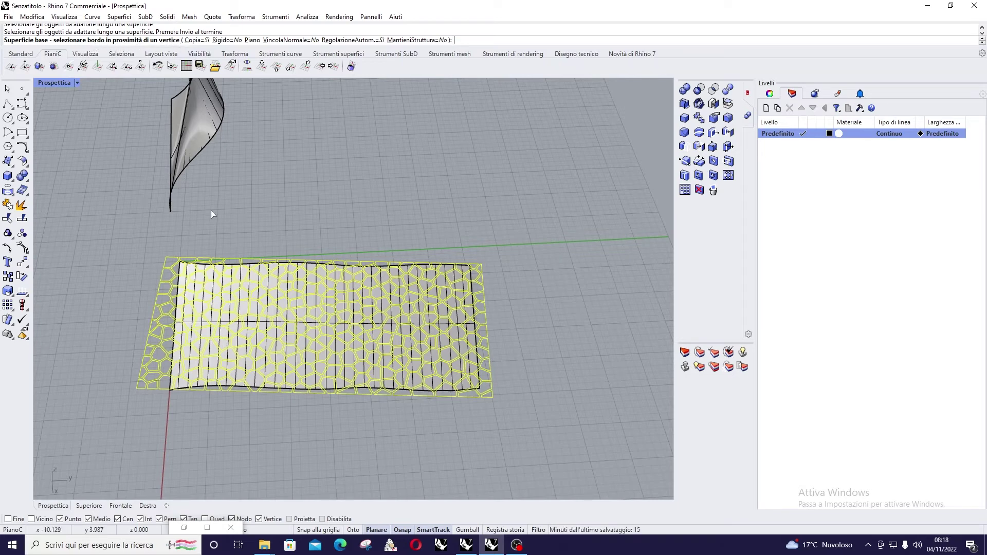
right_drag(207, 310, 229, 311)
scroll(228, 311, up, 5)
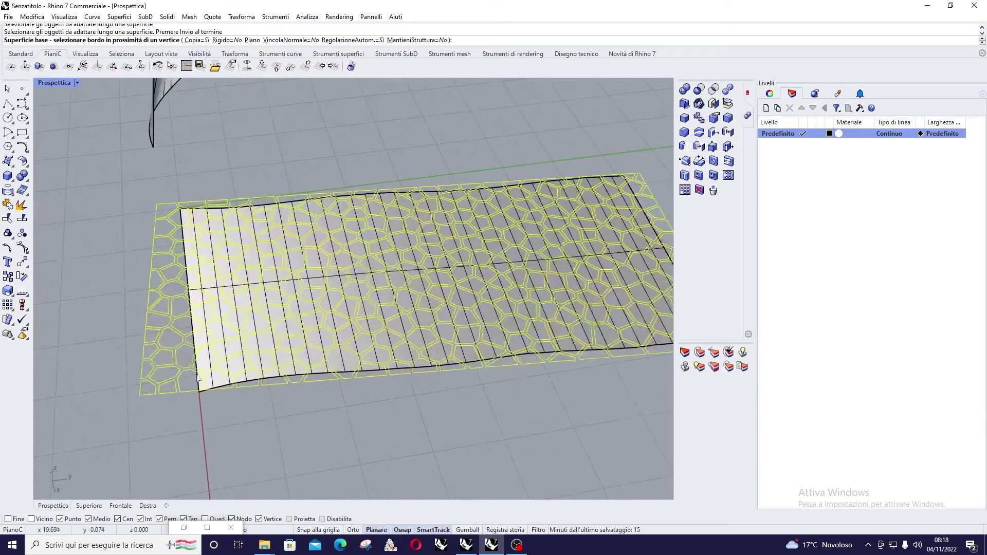
scroll(201, 392, down, 6)
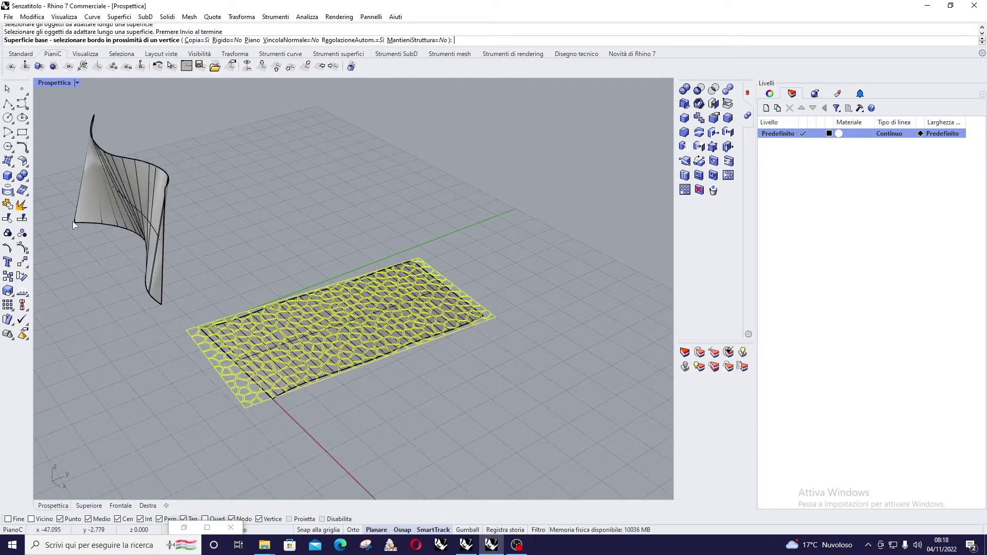
scroll(197, 385, up, 8)
scroll(197, 384, up, 8)
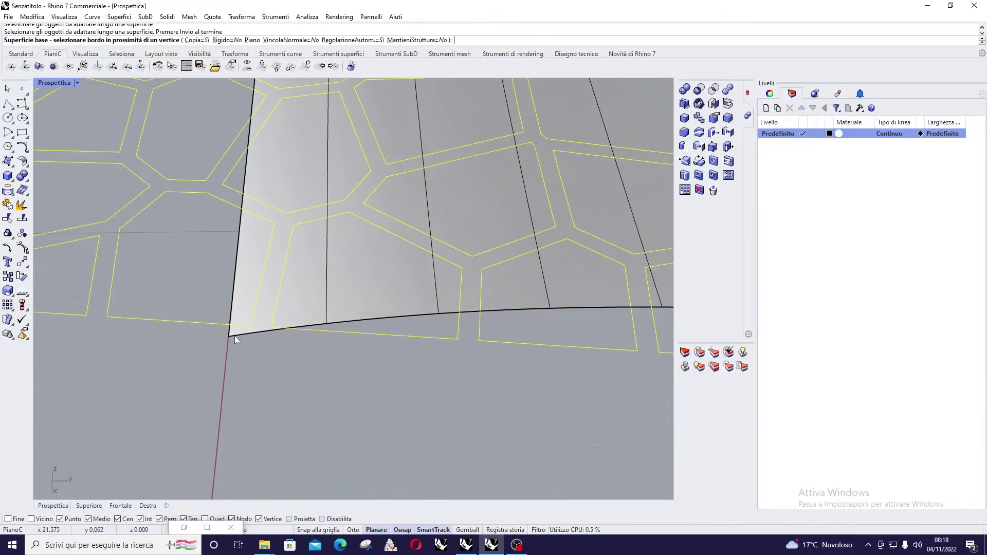
click(234, 336)
Flow the Voronoi pattern onto the curved lofted surface by picking its lower outer corner as the matching target corner
scroll(233, 335, down, 10)
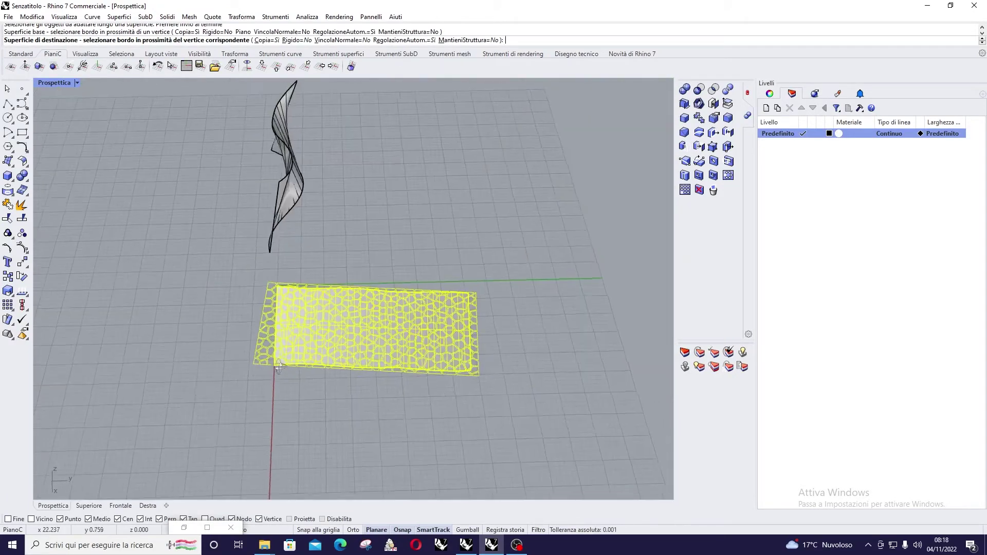
scroll(132, 181, up, 5)
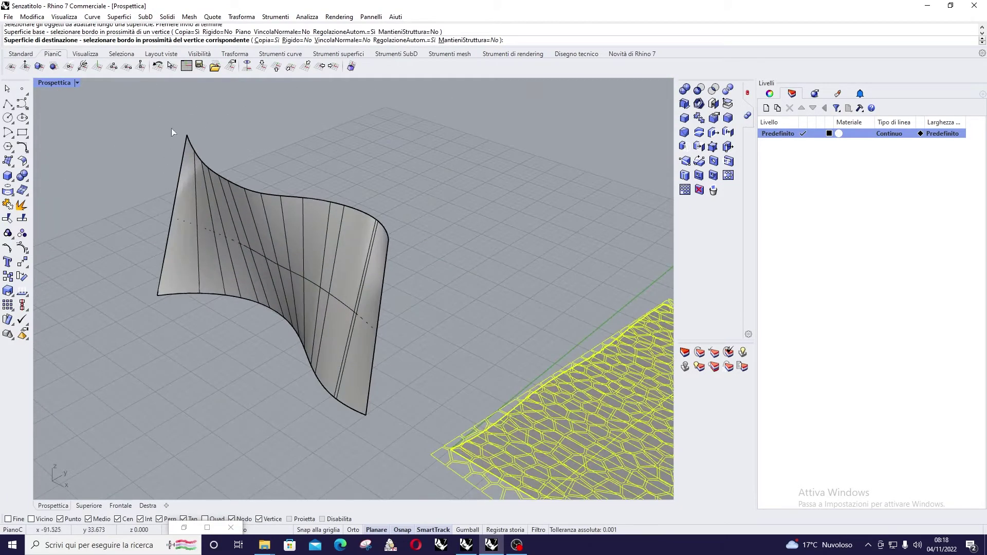
scroll(170, 295, up, 5)
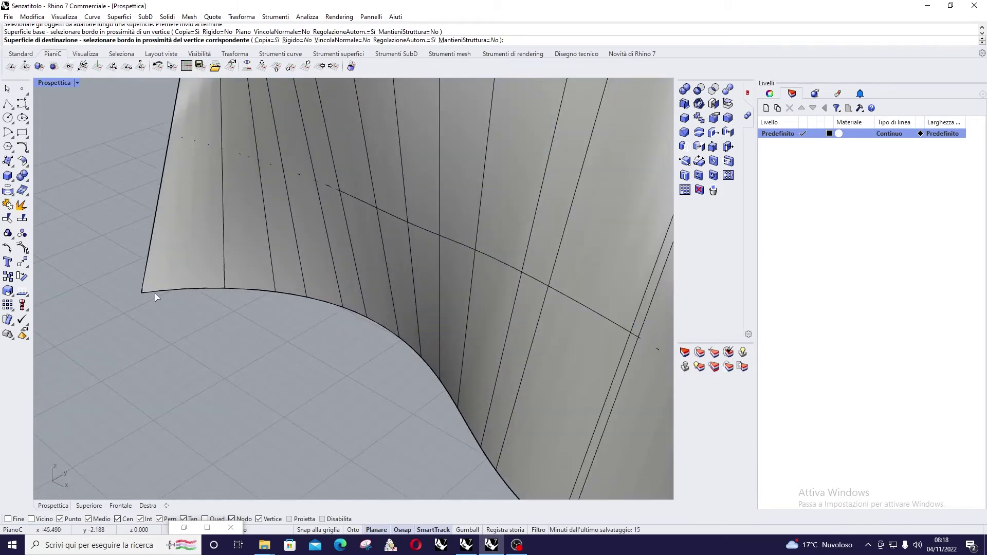
scroll(174, 292, up, 2)
scroll(222, 320, down, 6)
right_drag(222, 320, 255, 365)
scroll(203, 365, up, 5)
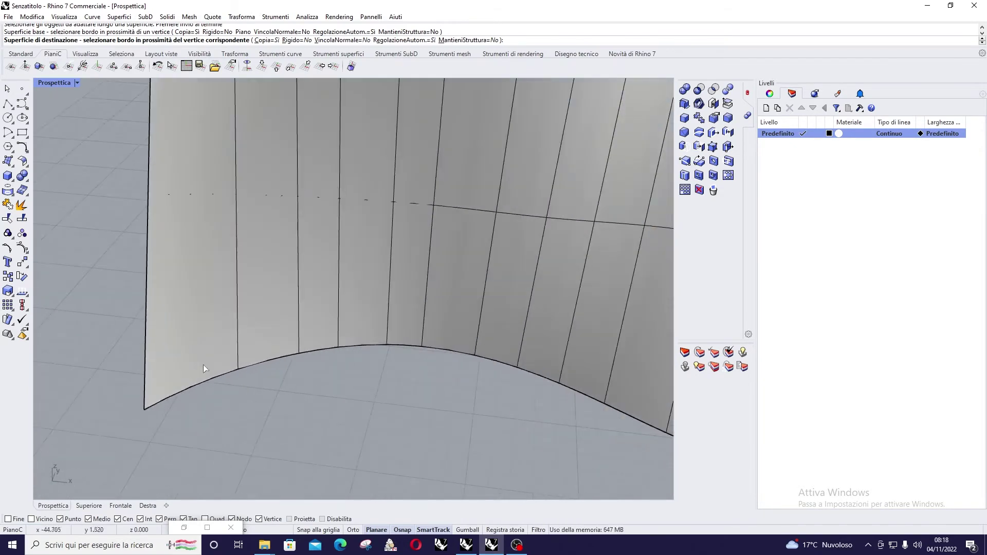
scroll(203, 365, down, 5)
scroll(504, 401, down, 3)
scroll(540, 399, up, 3)
scroll(537, 398, down, 3)
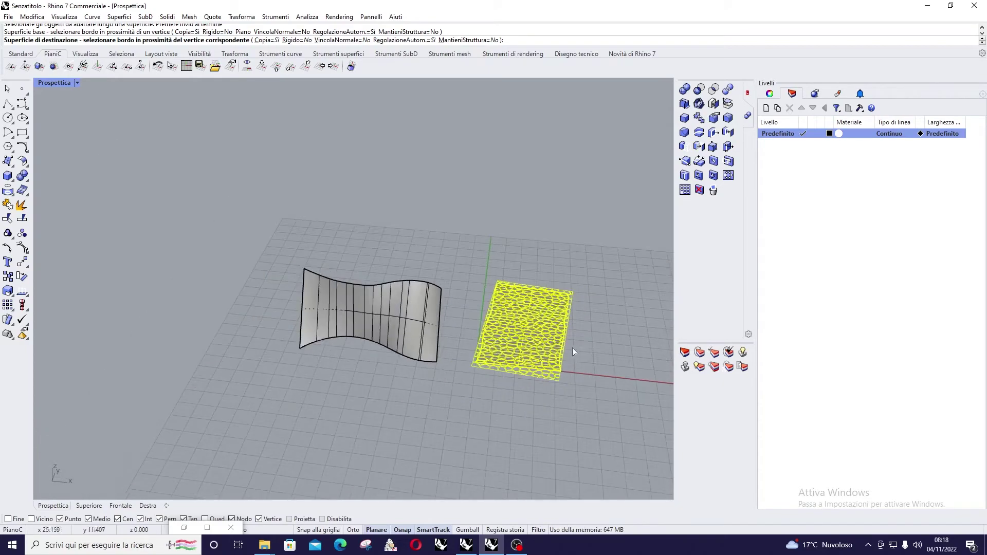
scroll(274, 345, up, 4)
click(236, 348)
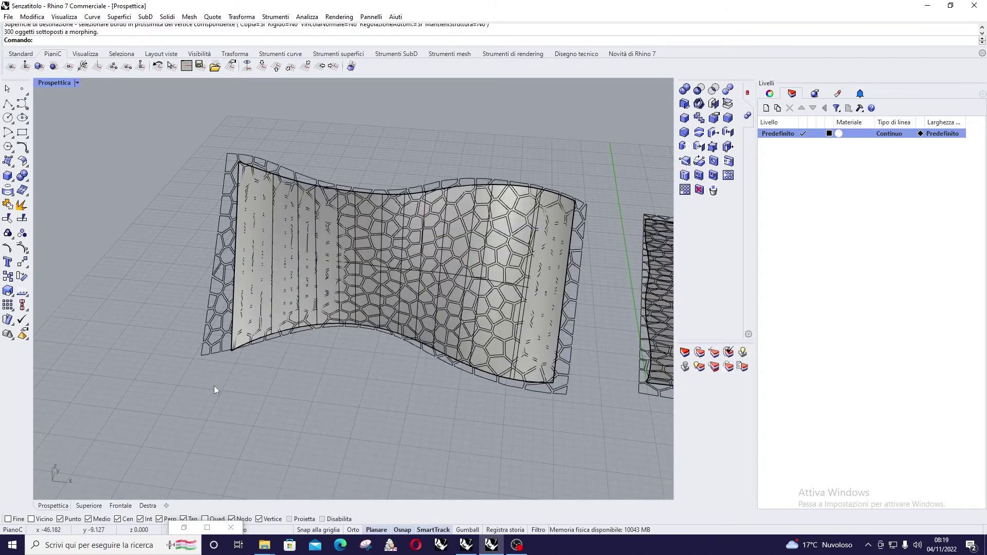
Examine the flowed Voronoi pattern around the curved surface's edges, selecting the group briefly to check its coverage
scroll(214, 390, down, 3)
right_drag(214, 389, 335, 259)
scroll(337, 258, up, 2)
scroll(337, 258, down, 3)
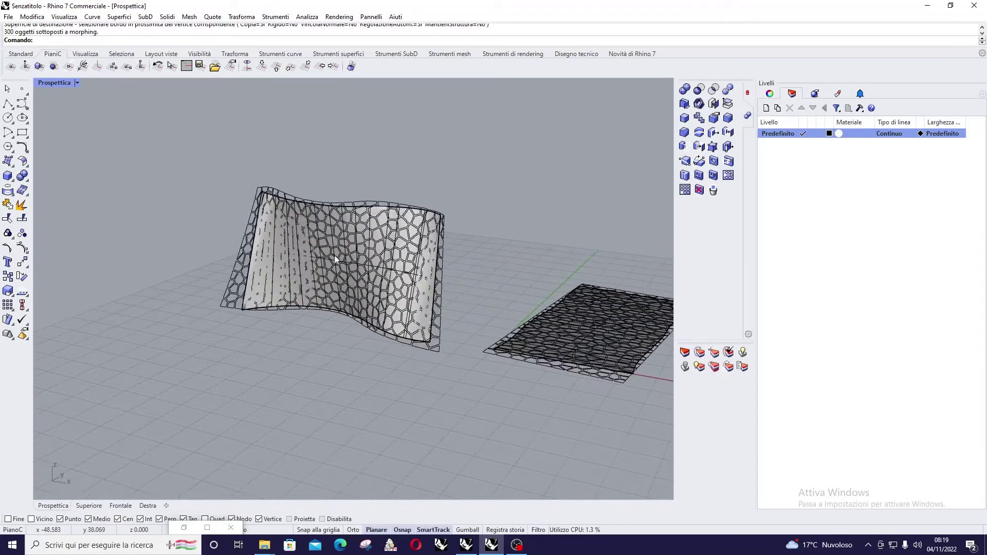
click(444, 270)
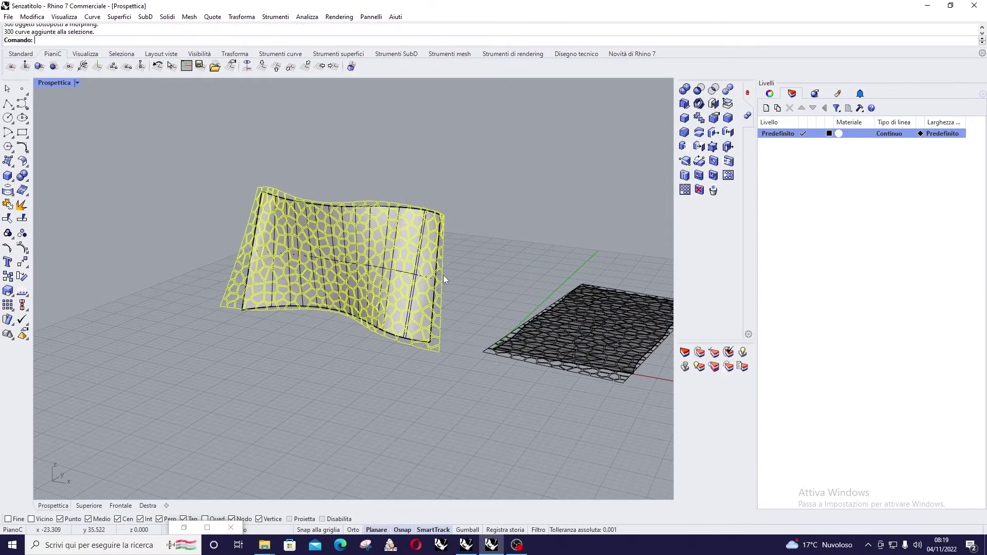
click(483, 227)
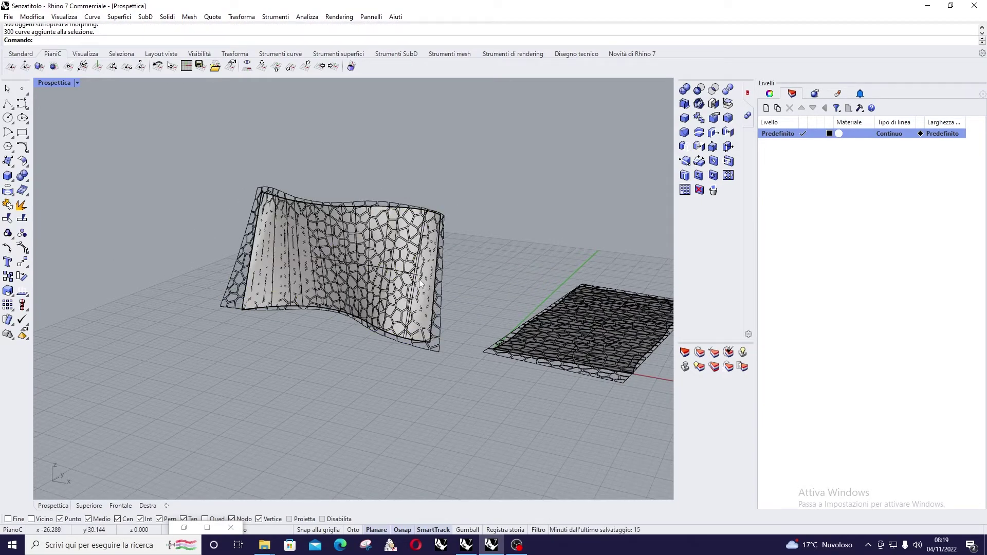
Split the curved lofted surface using the flowed Voronoi curves as cutting objects
scroll(318, 249, up, 4)
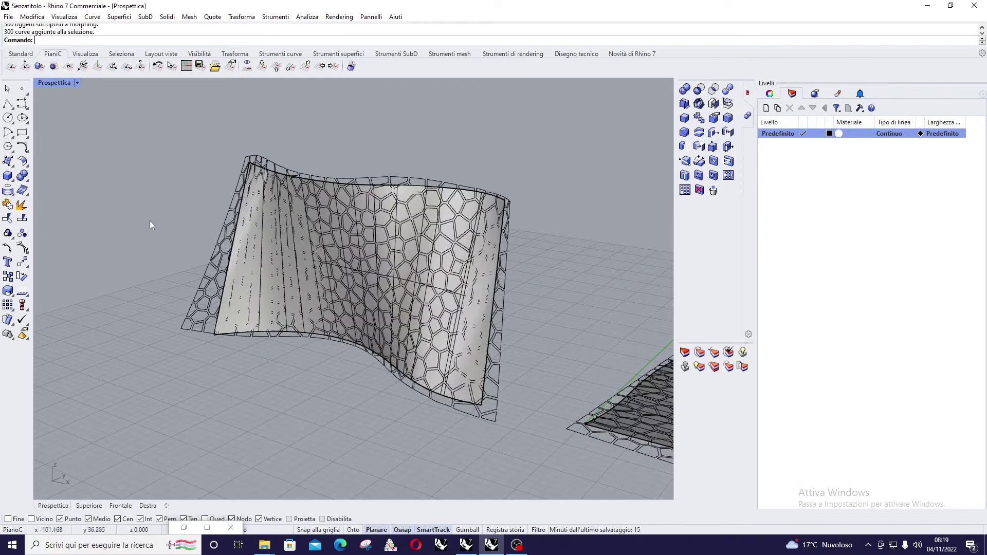
click(21, 218)
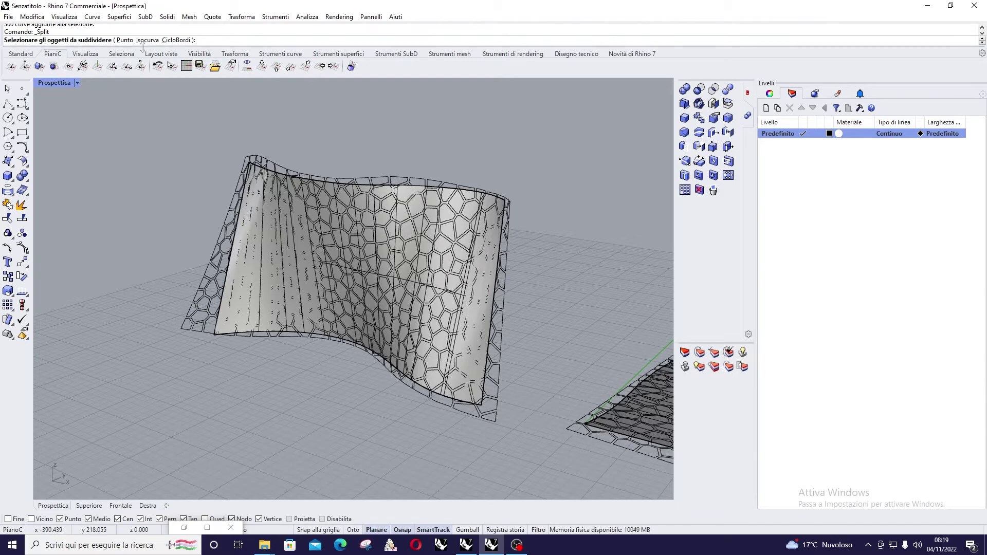
scroll(483, 212, up, 3)
click(445, 202)
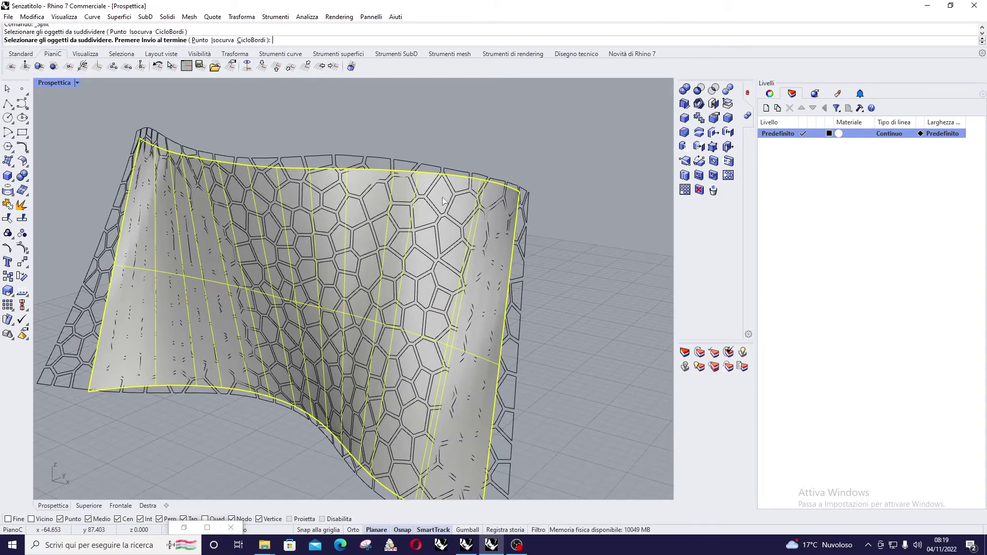
scroll(444, 201, down, 3)
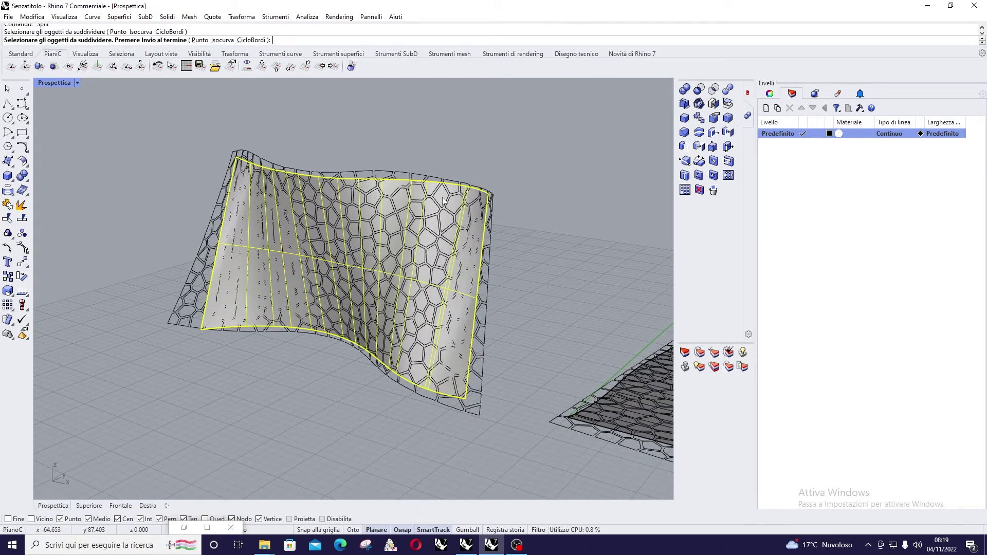
key(Return)
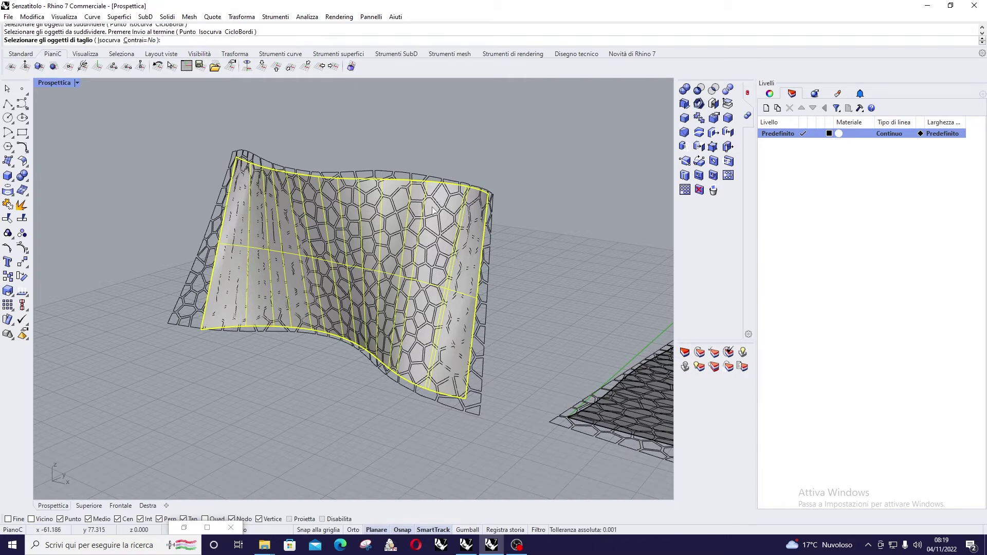
scroll(416, 179, up, 3)
click(407, 176)
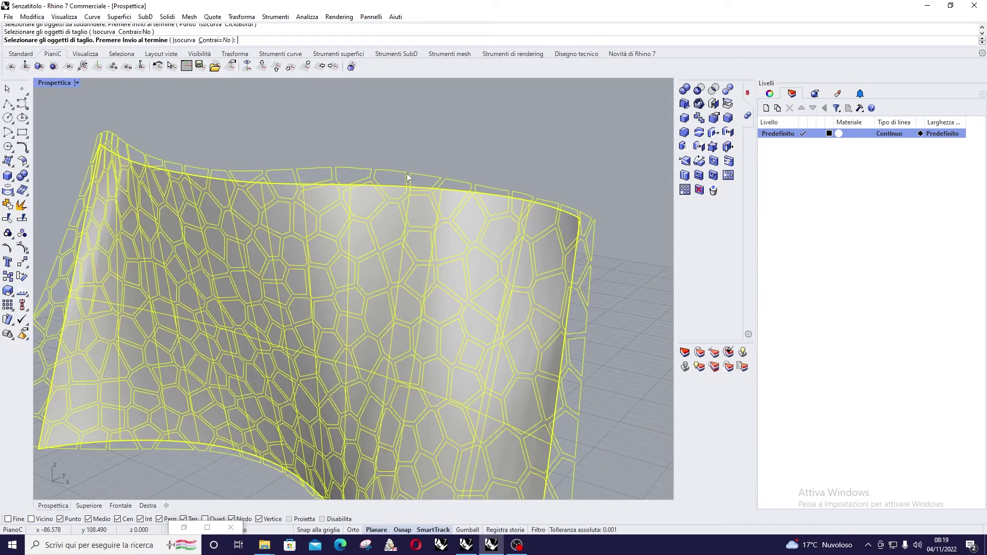
scroll(407, 176, down, 2)
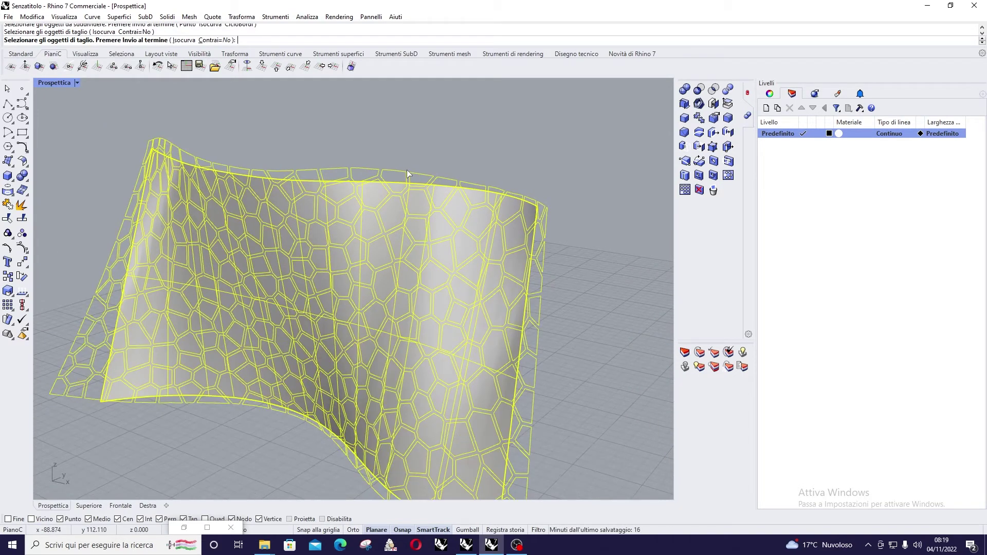
key(Return)
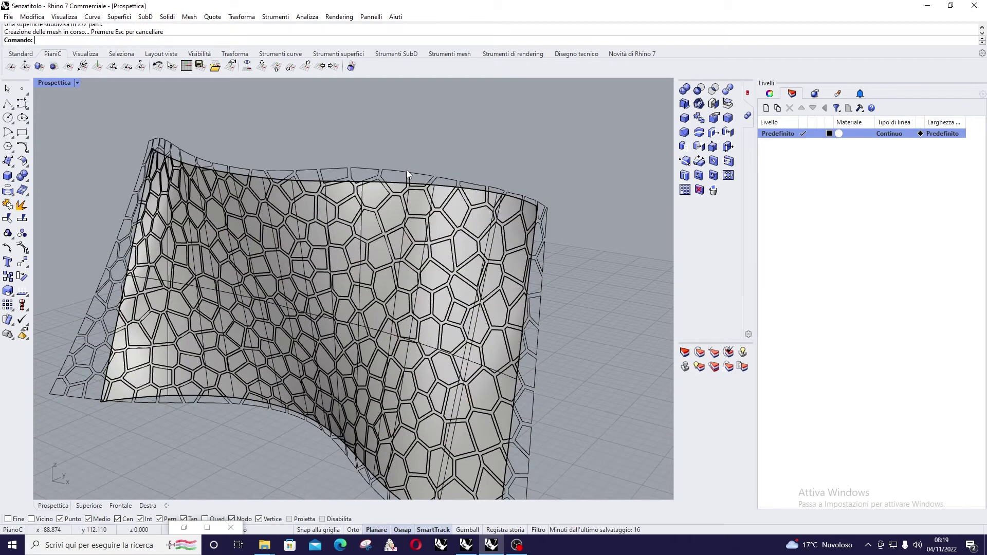
Hide the flowed Voronoi curve group so only the split surface pieces remain shown on the curved form
scroll(406, 169, down, 2)
right_drag(386, 191, 501, 255)
scroll(501, 255, up, 3)
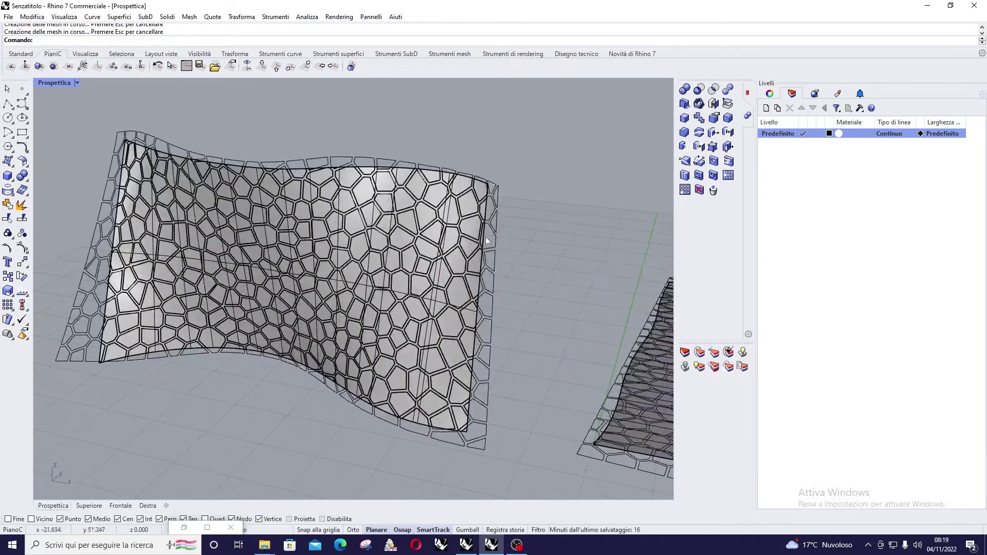
click(493, 296)
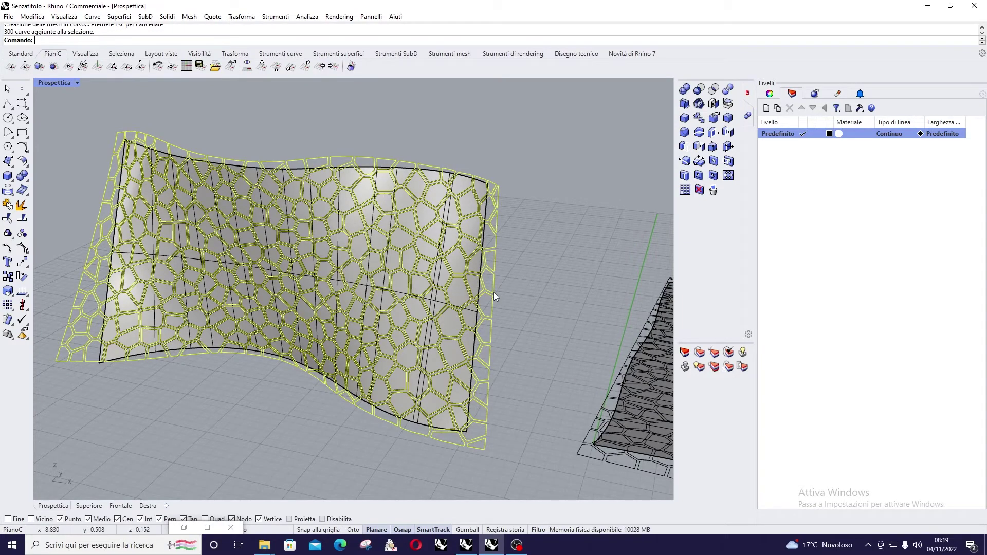
click(510, 266)
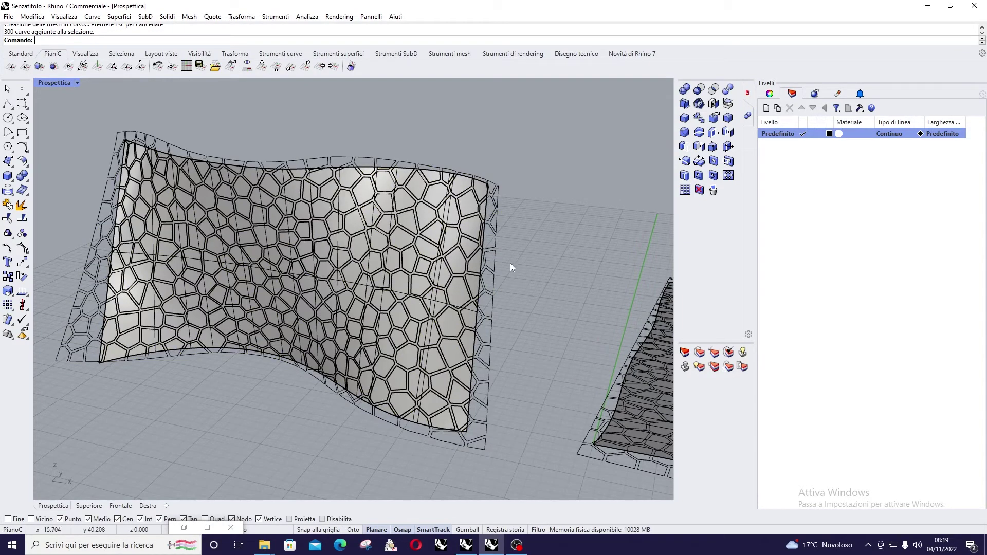
click(492, 287)
click(30, 53)
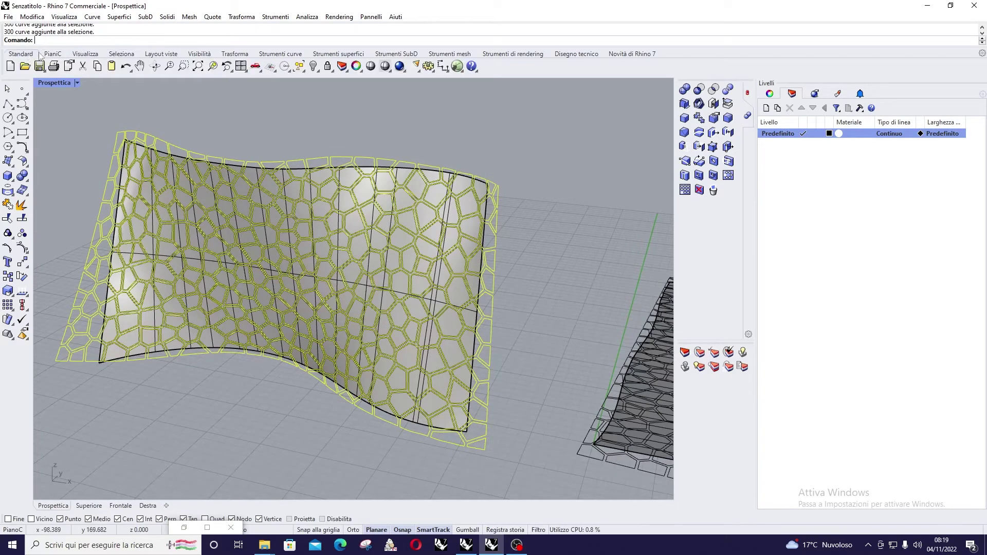
click(313, 66)
Select the continuous lattice piece of the split surface and create a new layer named "struttura principale"
scroll(511, 153, down, 4)
right_drag(511, 153, 403, 152)
scroll(403, 152, up, 4)
scroll(410, 192, up, 5)
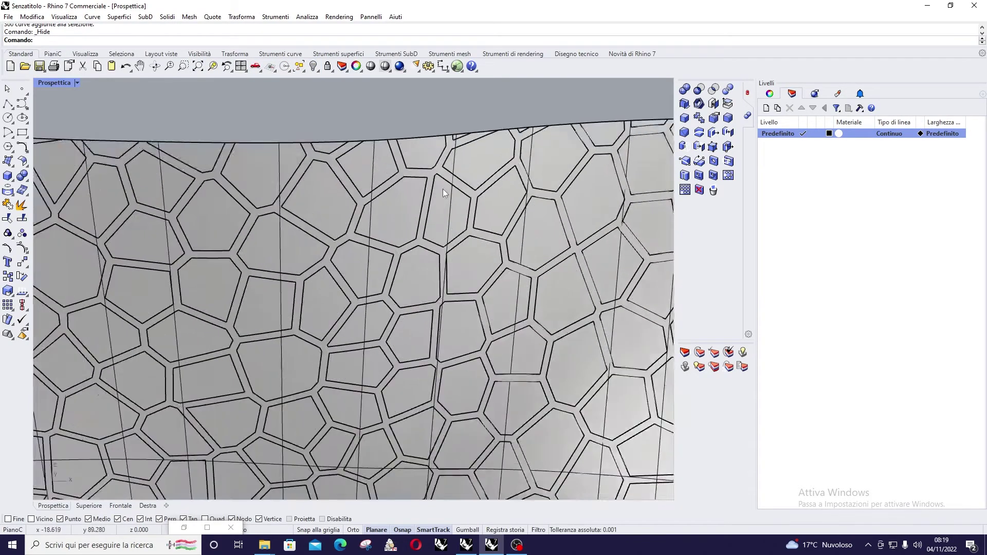
click(571, 188)
right_click(773, 172)
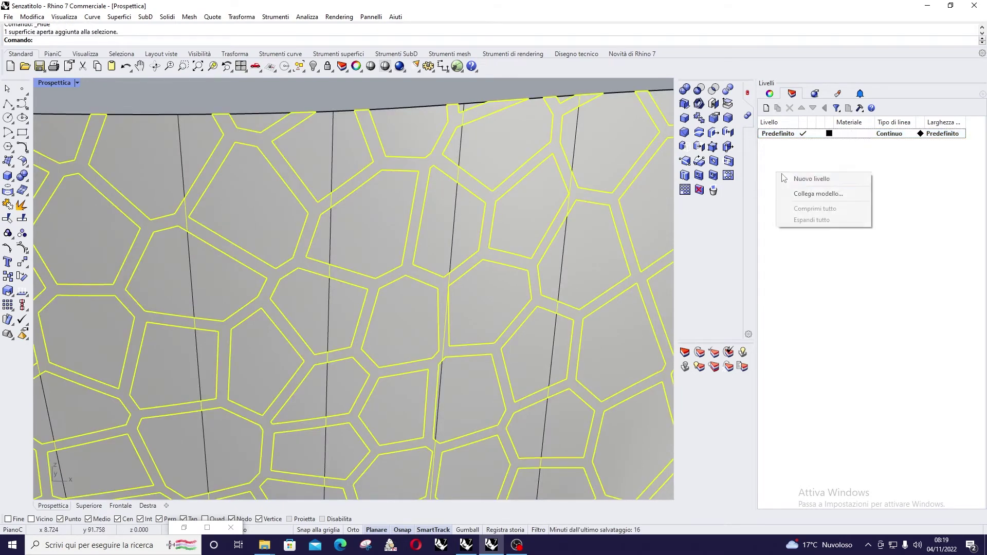
click(795, 179)
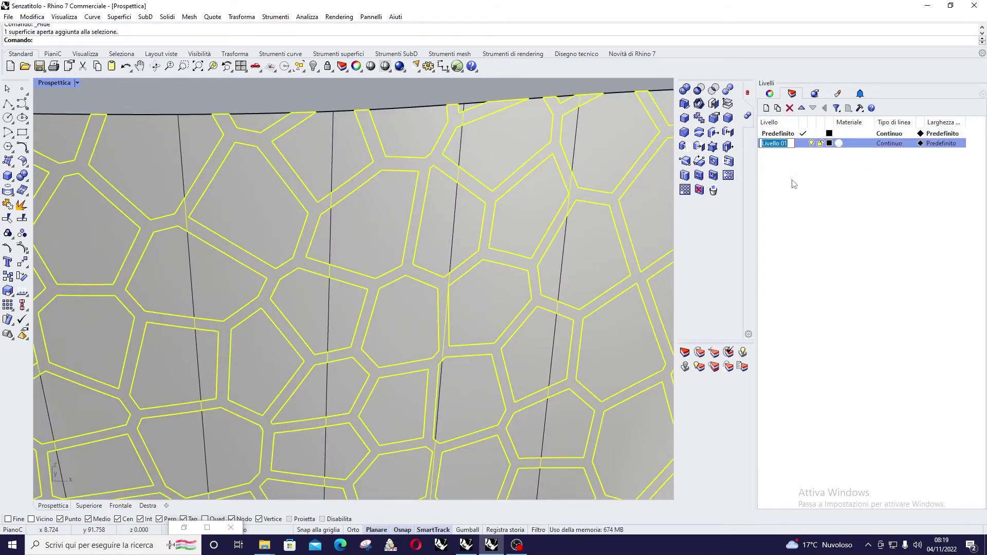
text(struttura principoal)
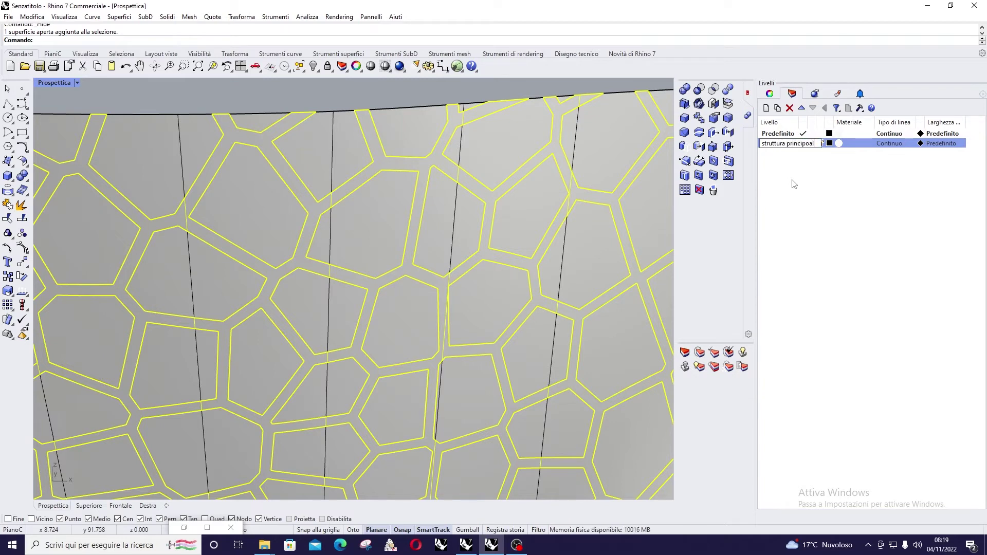
key(BackSpace)
key(BackSpace)
key(BackSpace)
text(ale)
key(Return)
Give the "struttura principale" layer a brownish display colour and accept its default Gesso material
click(830, 144)
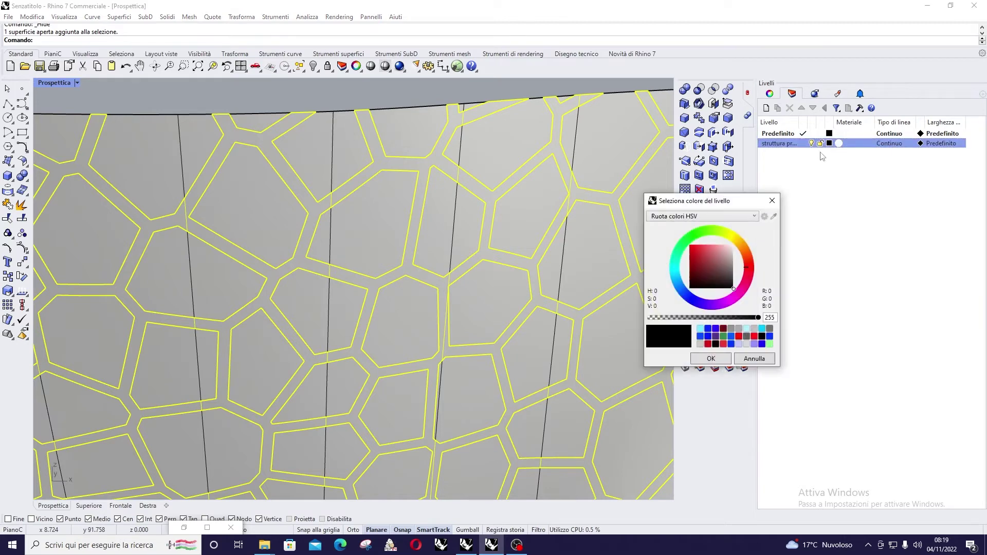
click(710, 359)
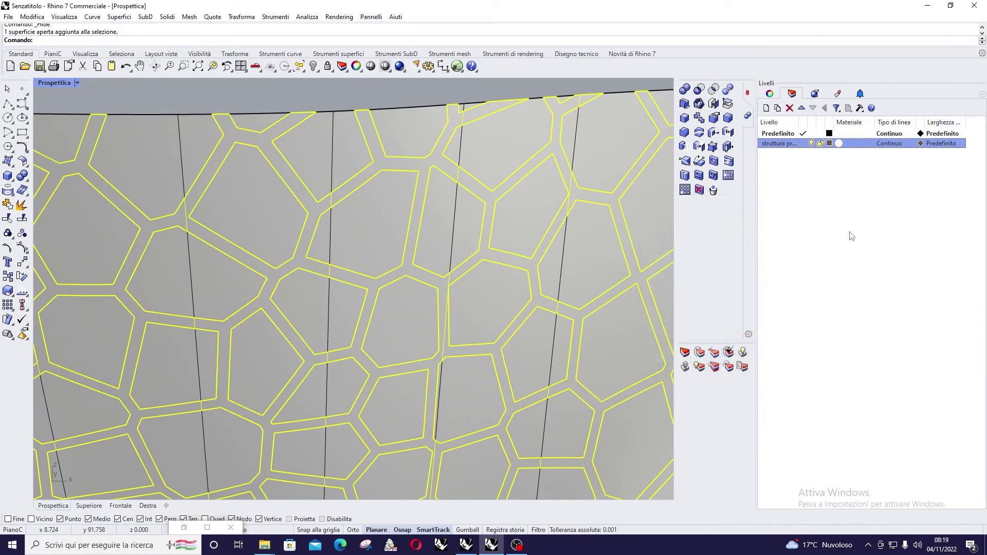
click(837, 145)
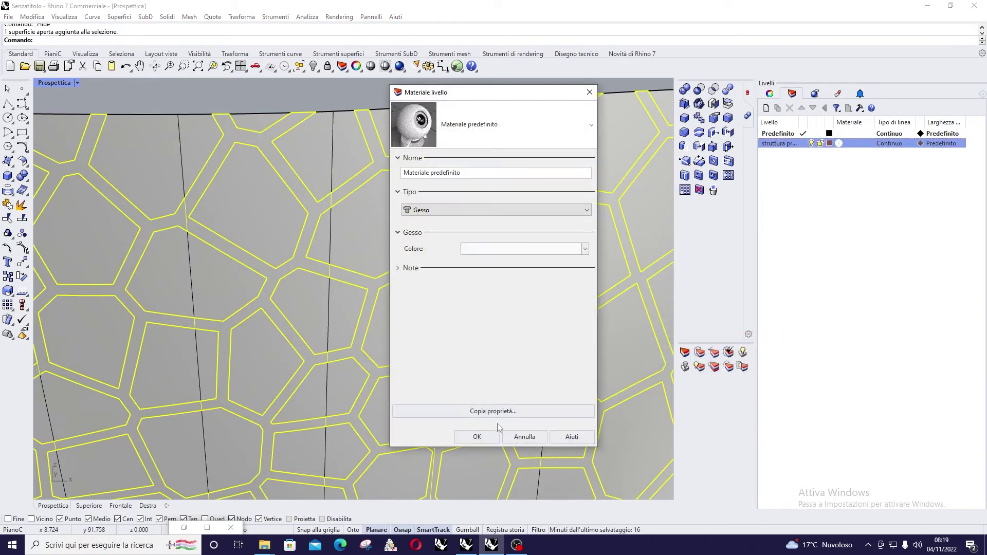
click(477, 437)
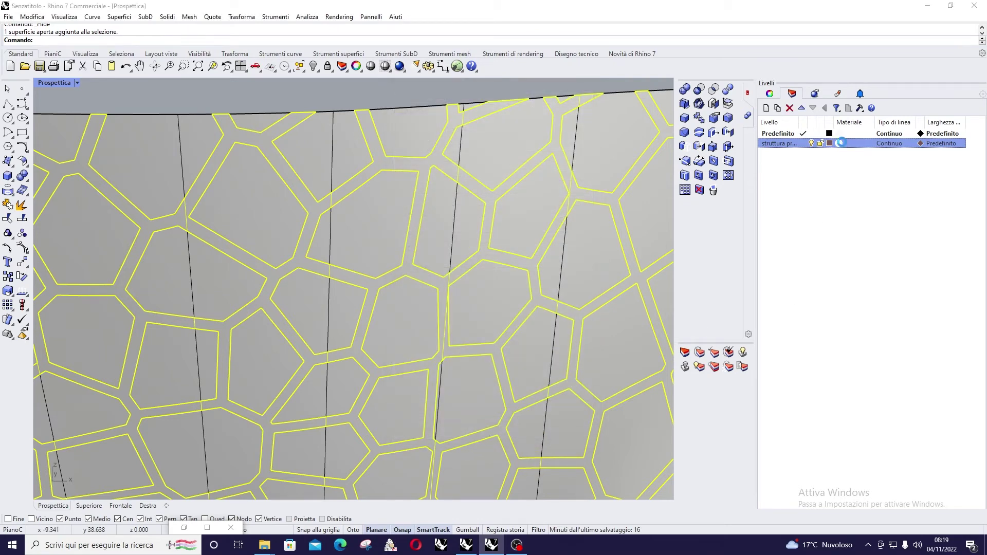